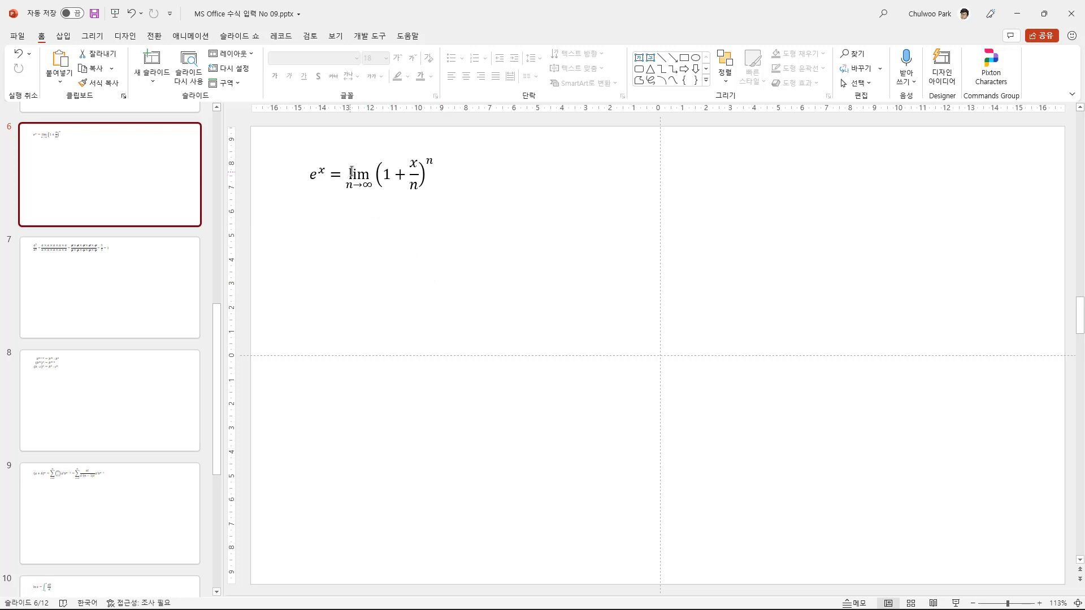
# Insert a blank equation on slide 6 and move it below the first formula.
pyautogui.click(63, 36)
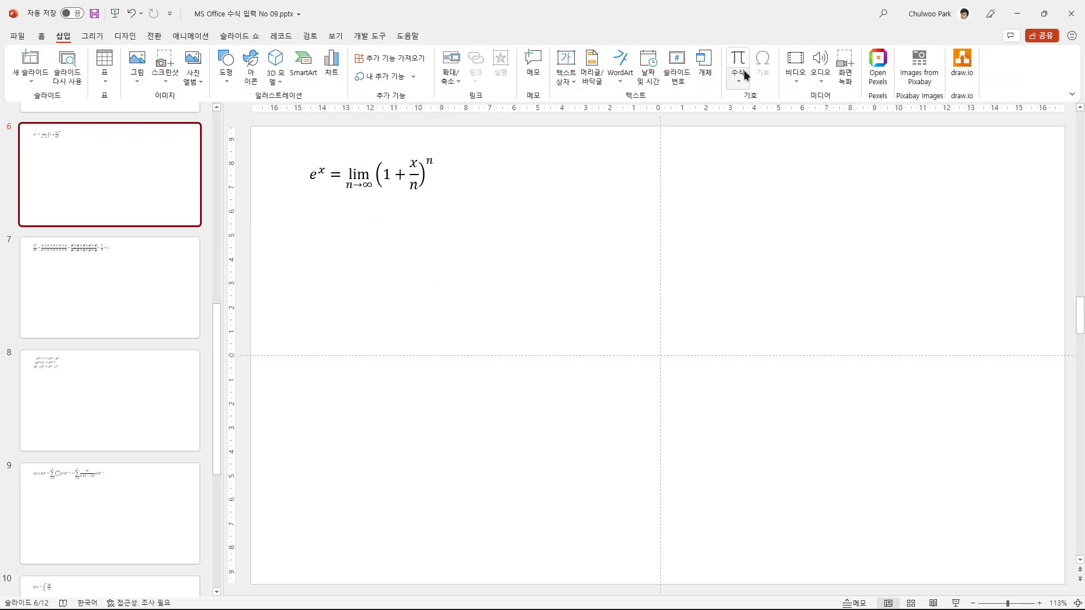
pyautogui.click(738, 62)
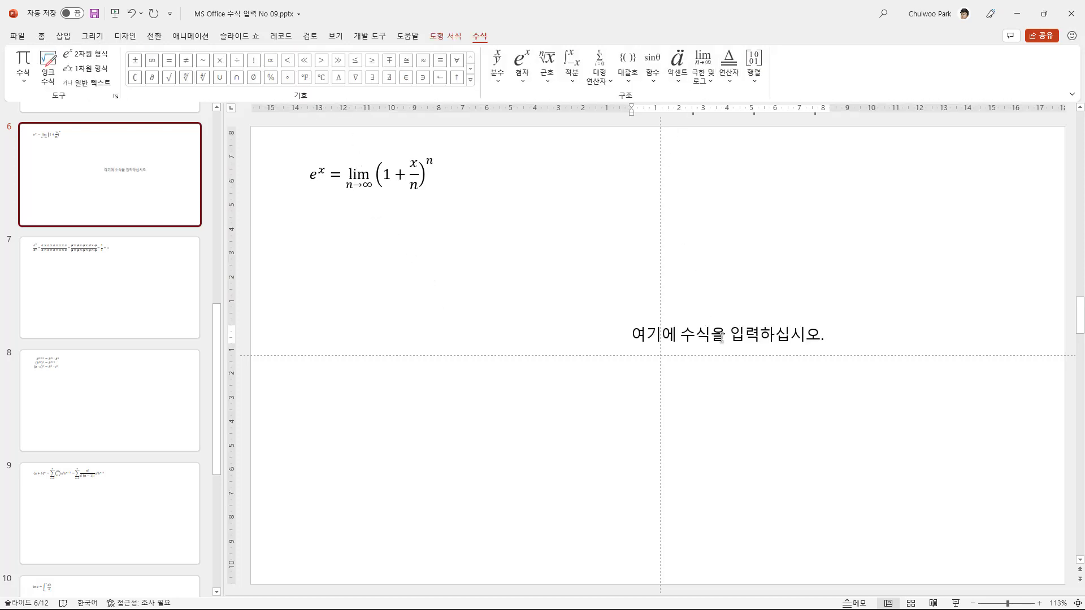
pyautogui.click(715, 334)
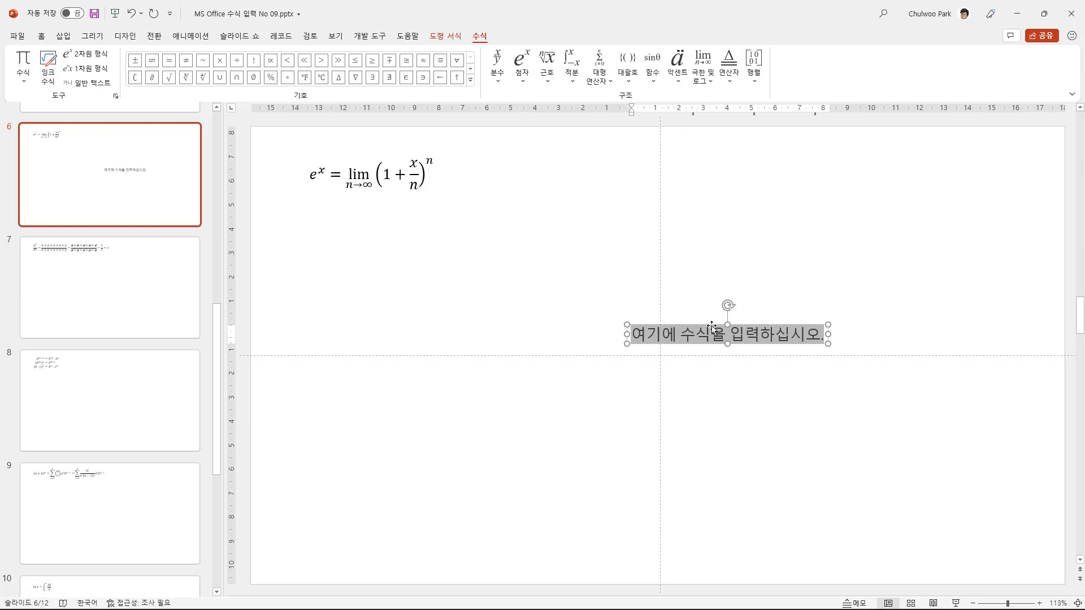
pyautogui.moveTo(713, 332); pyautogui.dragTo(422, 250)
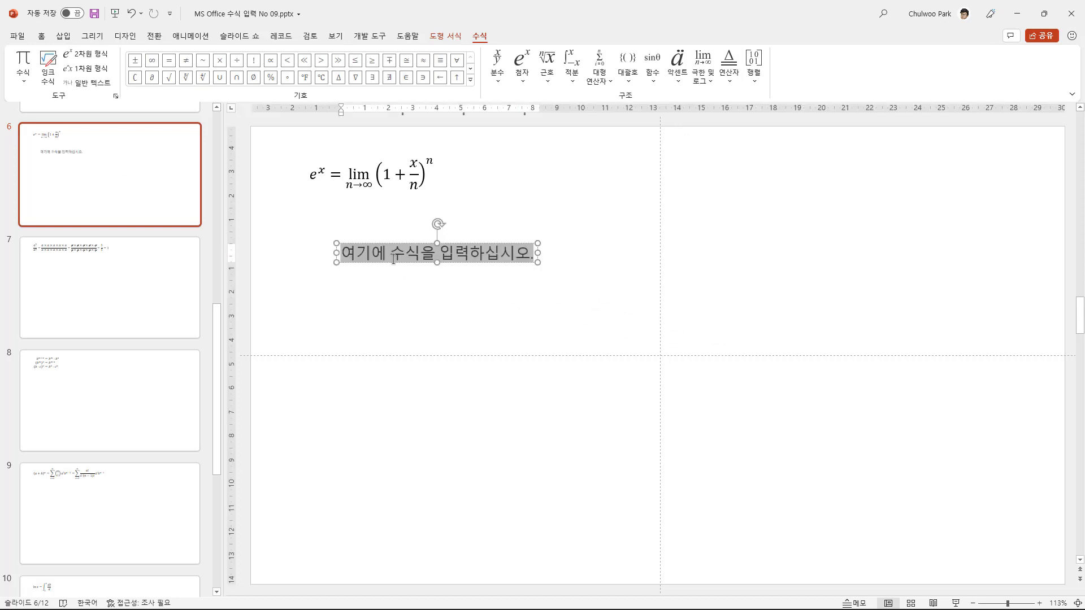
# Type e^x = lim(n→∞)(1 + x/n)^n into the new equation box.
pyautogui.write('e^')
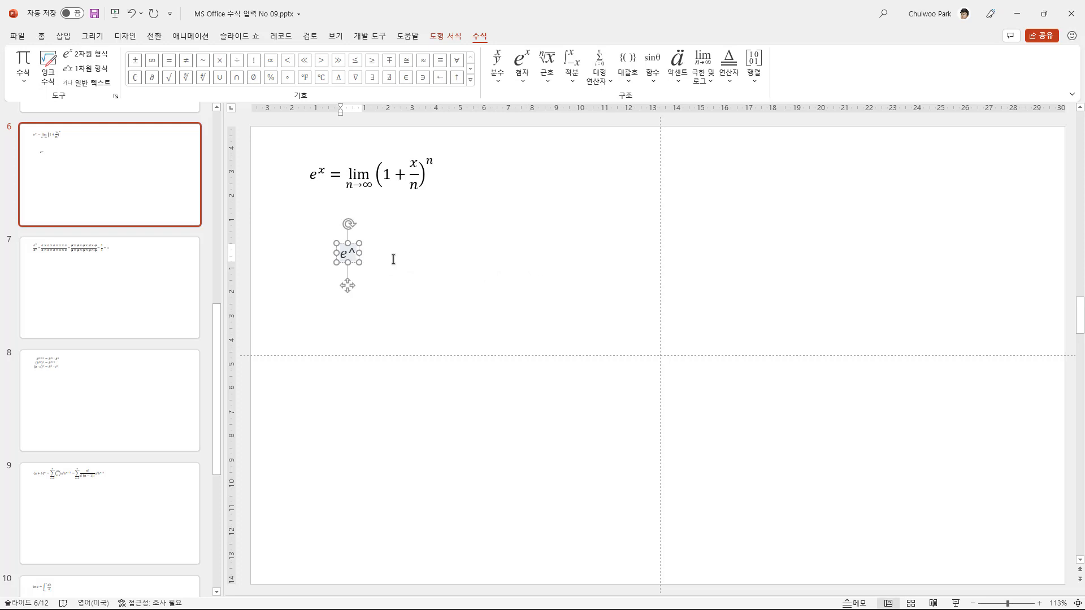
pyautogui.write('x')
pyautogui.press('Right')
pyautogui.write('=')
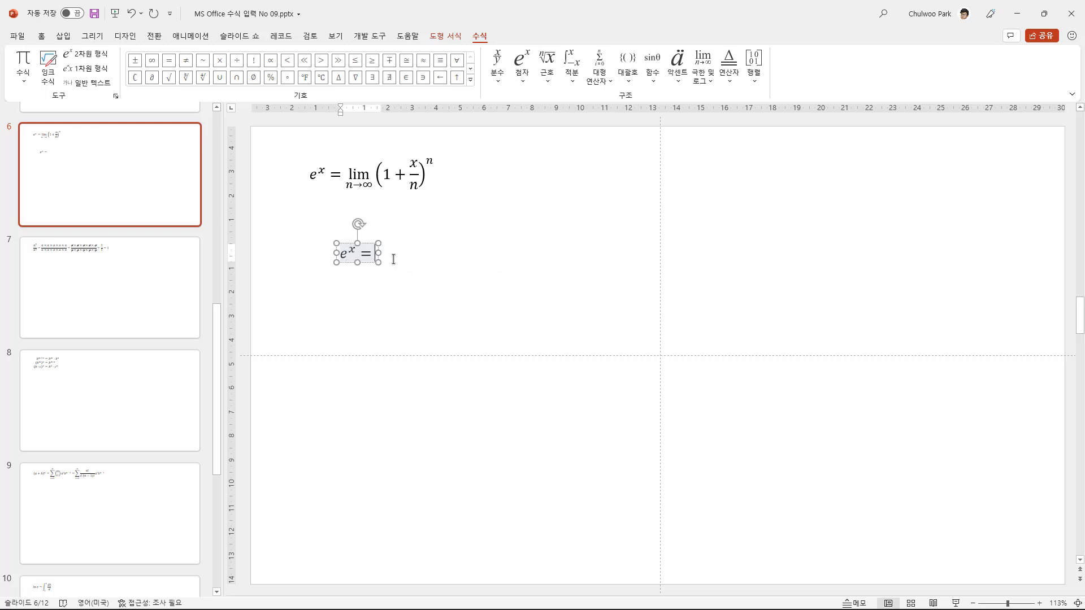
pyautogui.write('l')
pyautogui.write('im_')
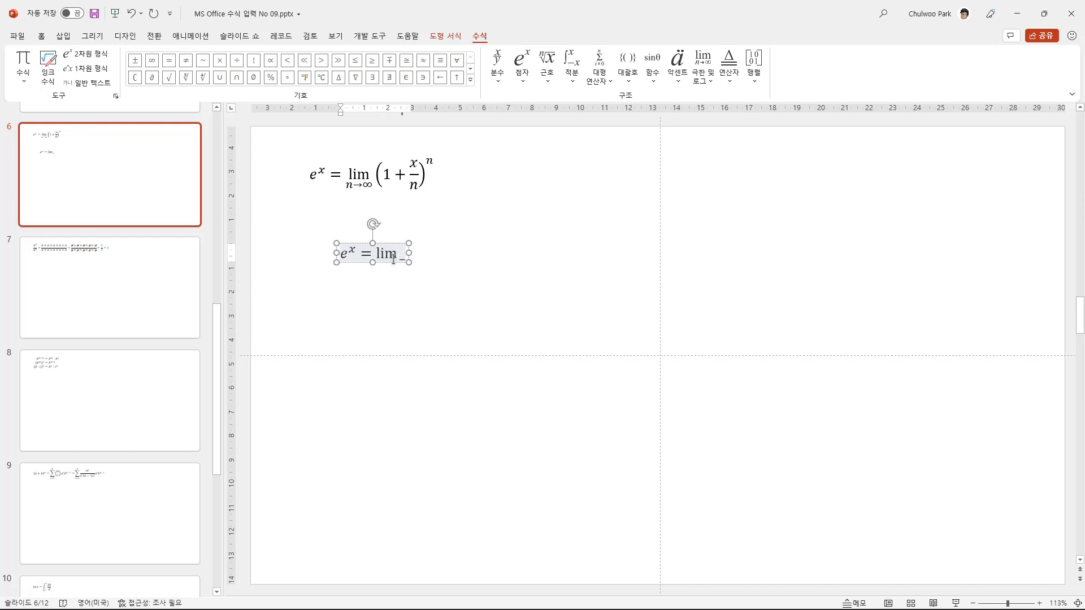
pyautogui.write(' (n')
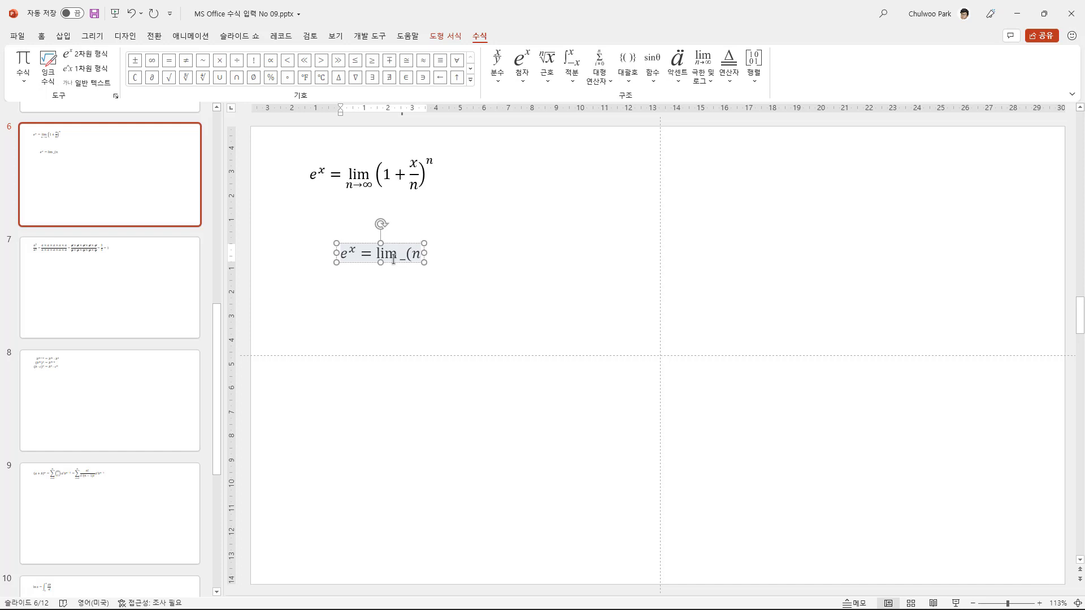
pyautogui.write('\\righ')
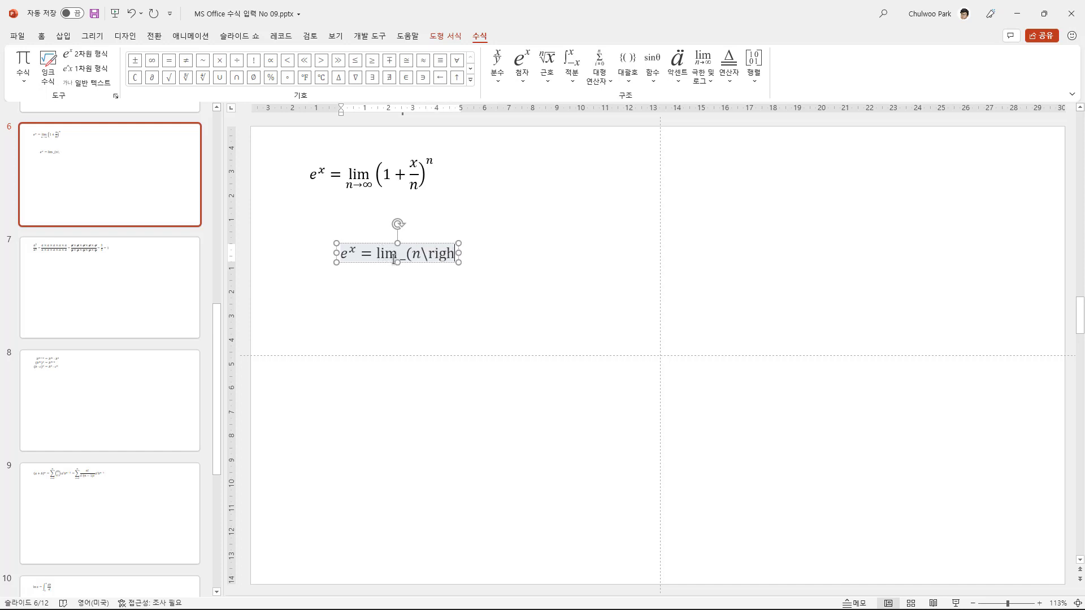
pyautogui.write('tarrow')
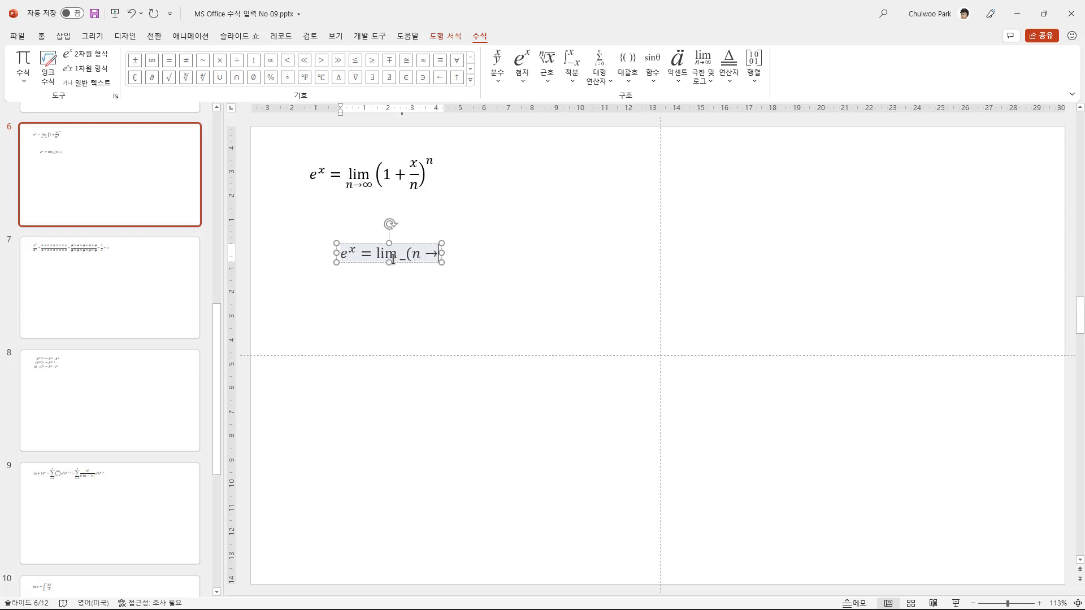
pyautogui.write(' \\')
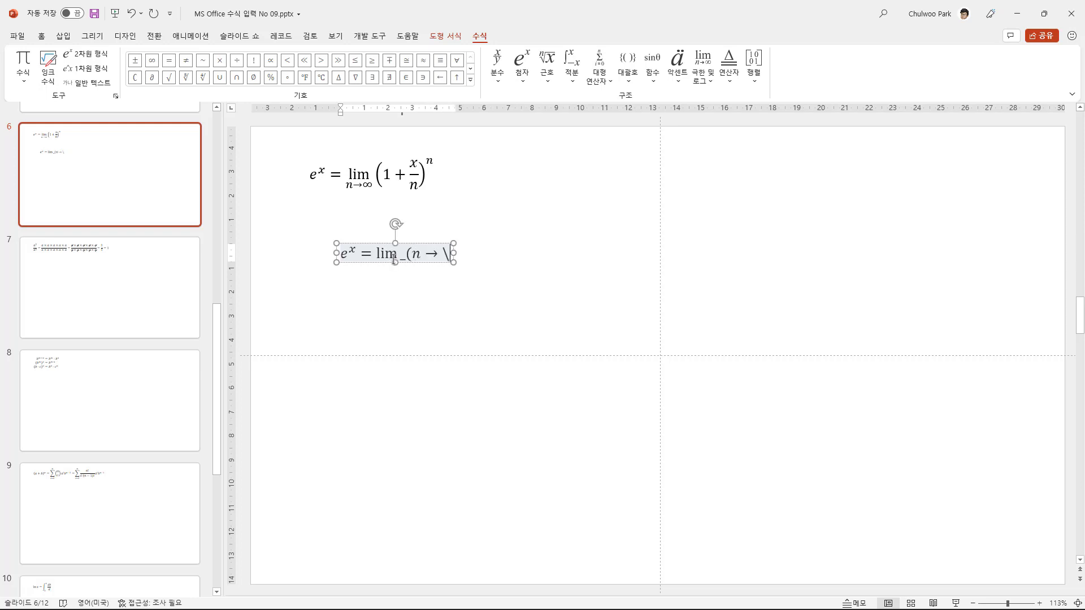
pyautogui.write('infty')
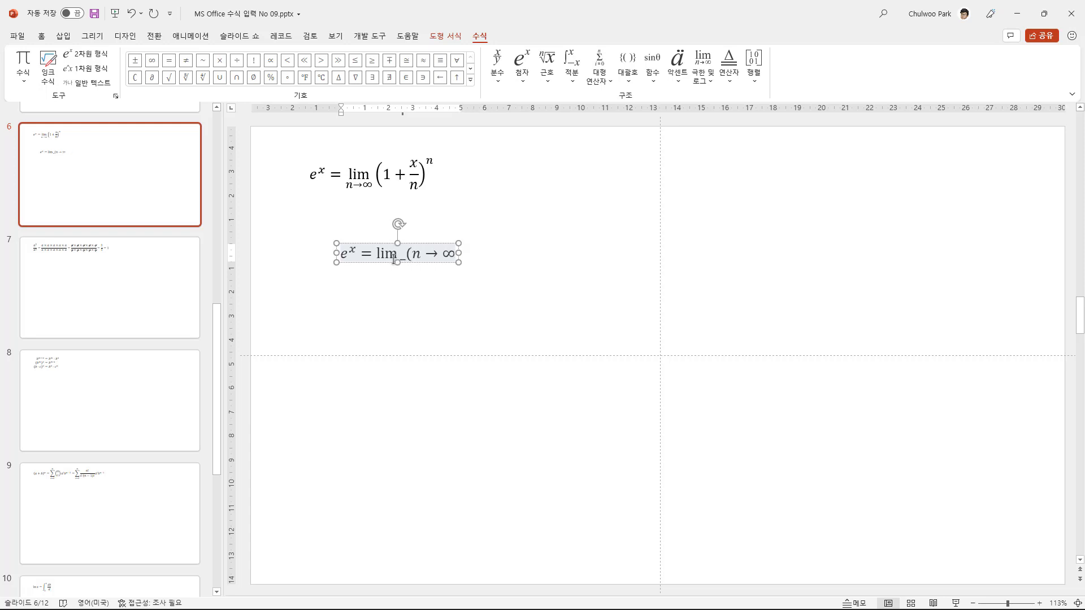
pyautogui.write(' )')
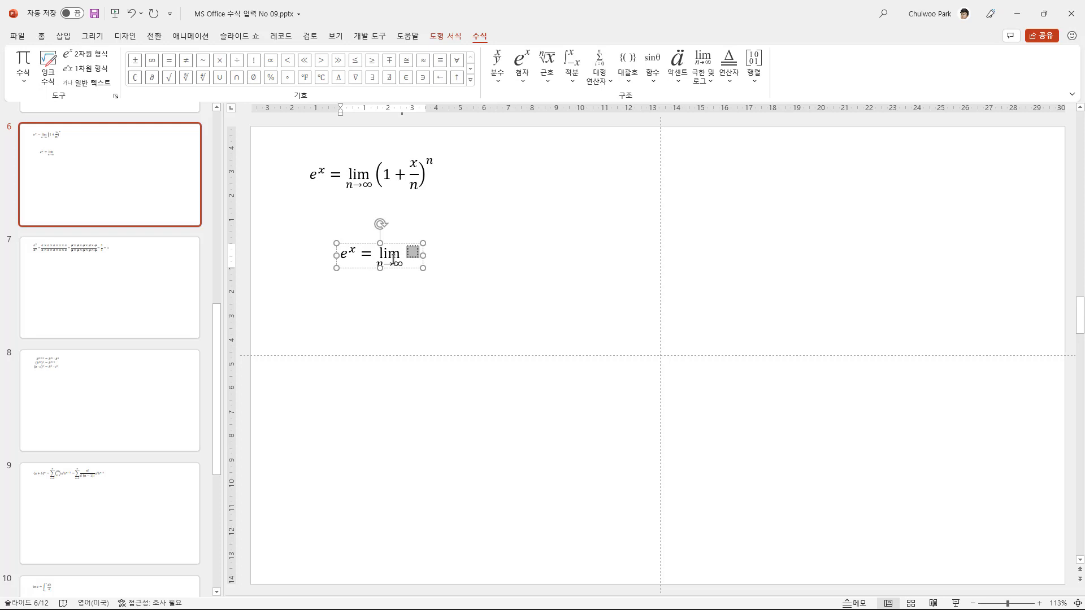
pyautogui.write('(1')
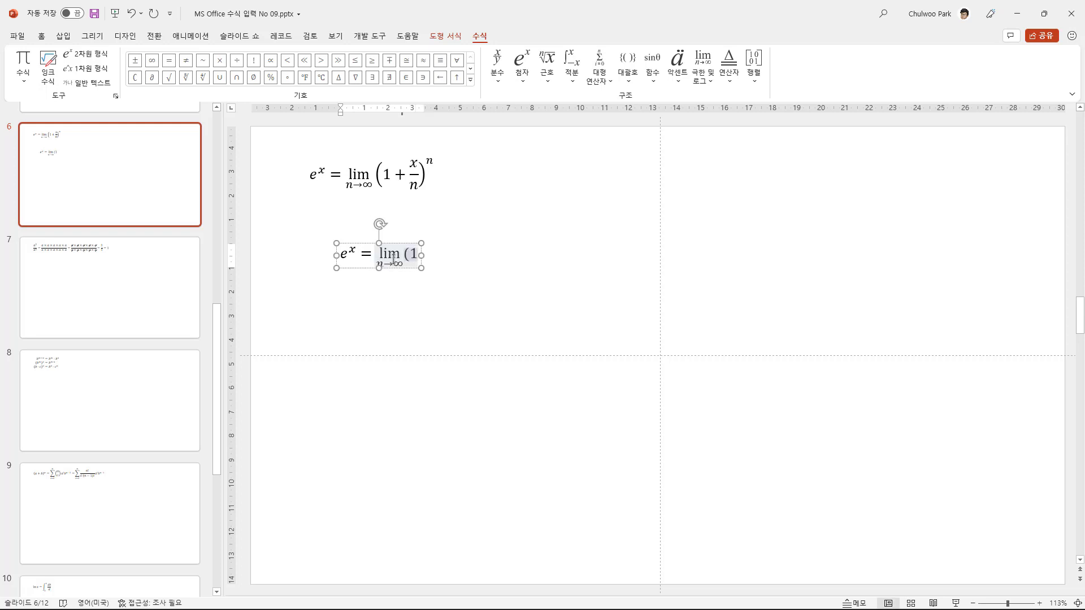
pyautogui.write(' +')
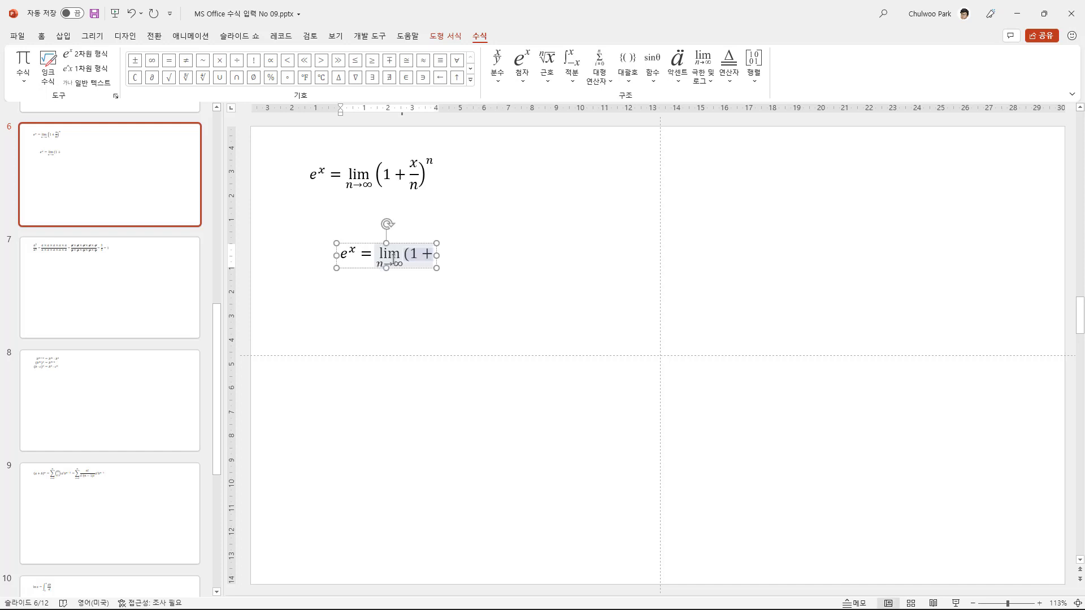
pyautogui.write(' x/')
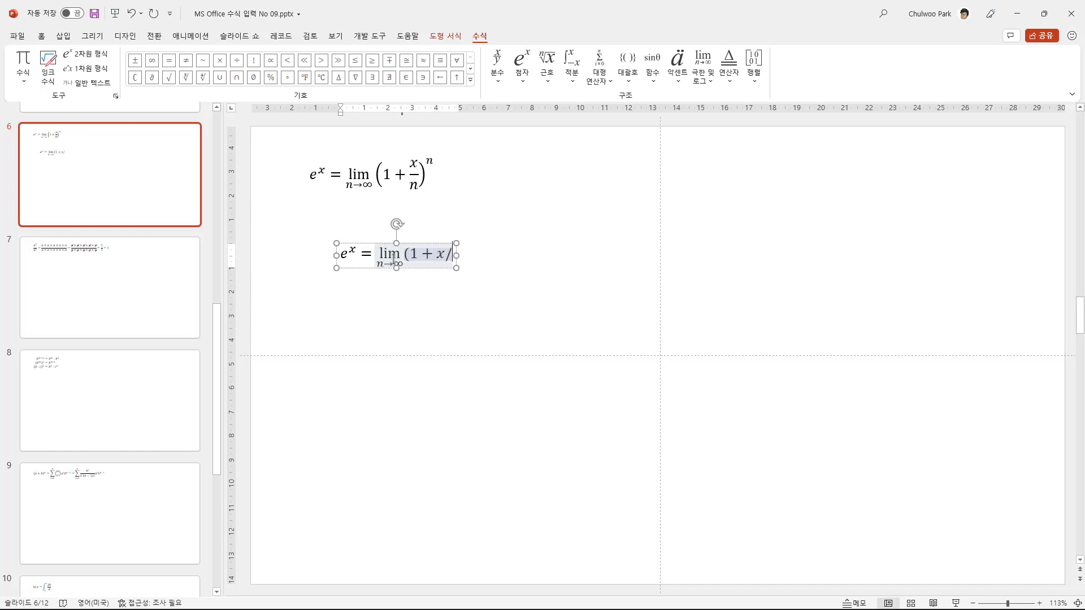
pyautogui.write('n')
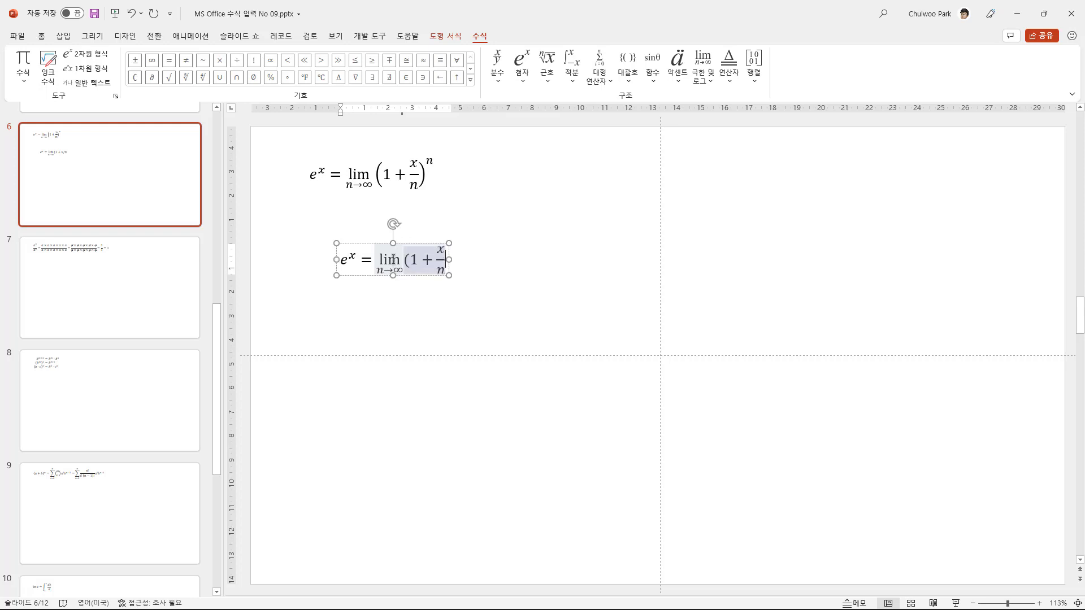
pyautogui.write(' )')
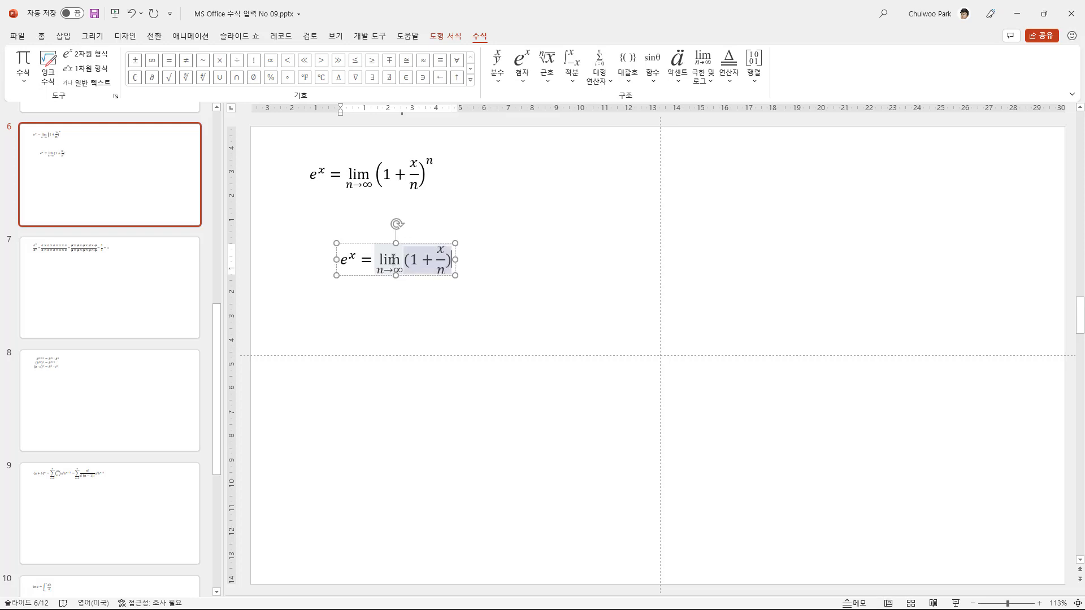
pyautogui.write('^')
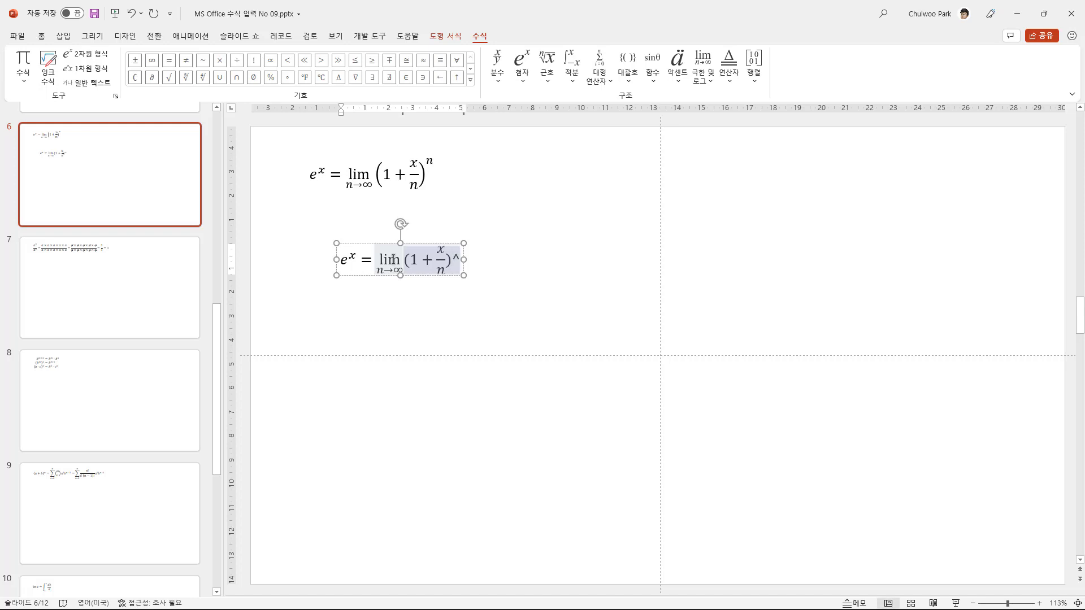
pyautogui.write('n')
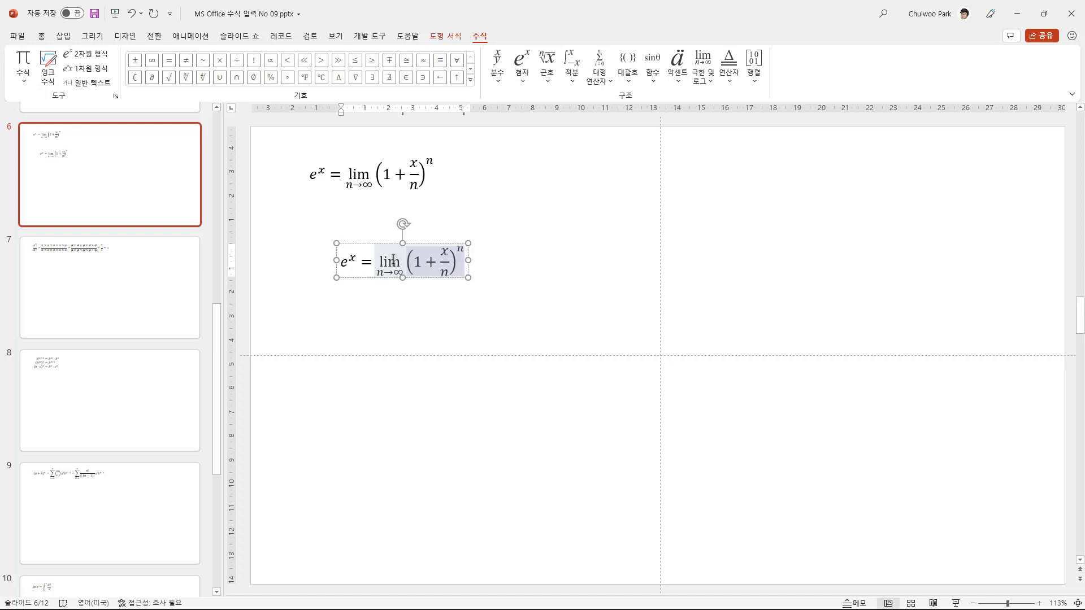
pyautogui.click(457, 329)
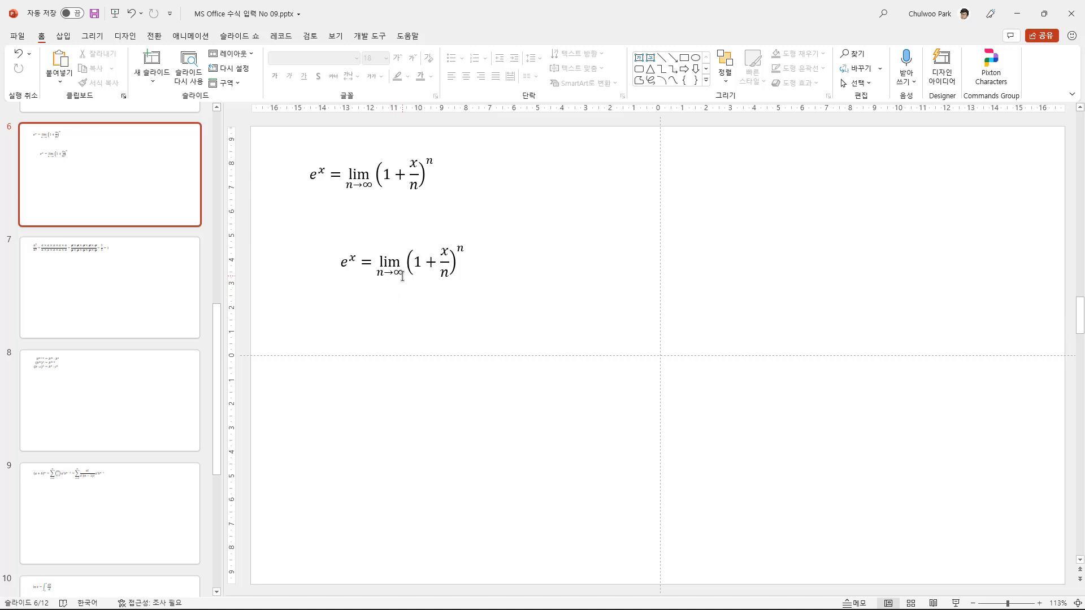
# On slide 7, insert a blank equation and place it under the fraction equation.
pyautogui.click(148, 310)
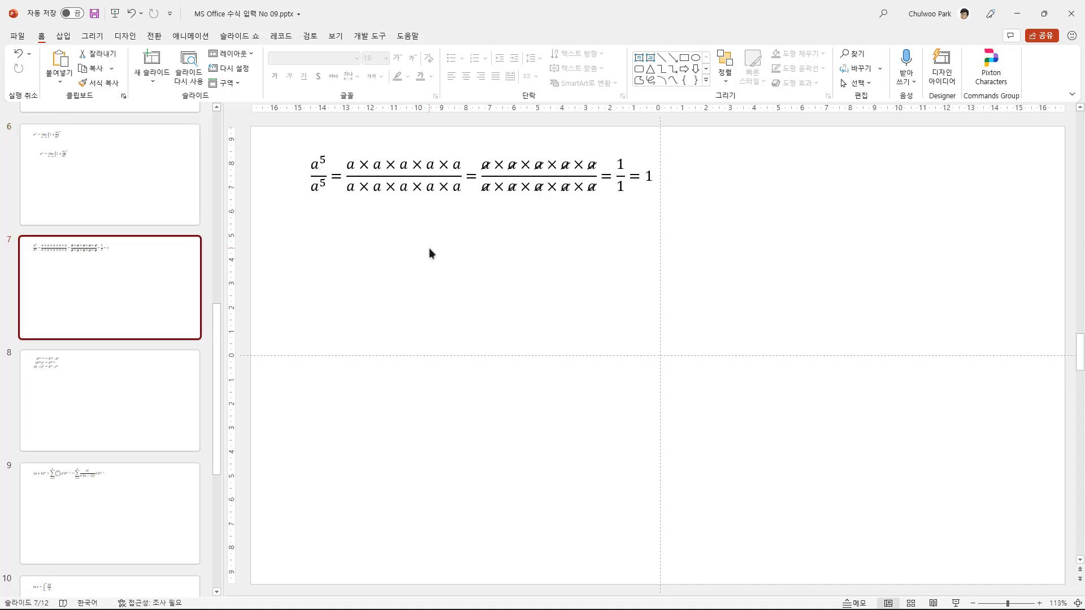
pyautogui.click(62, 37)
pyautogui.click(737, 59)
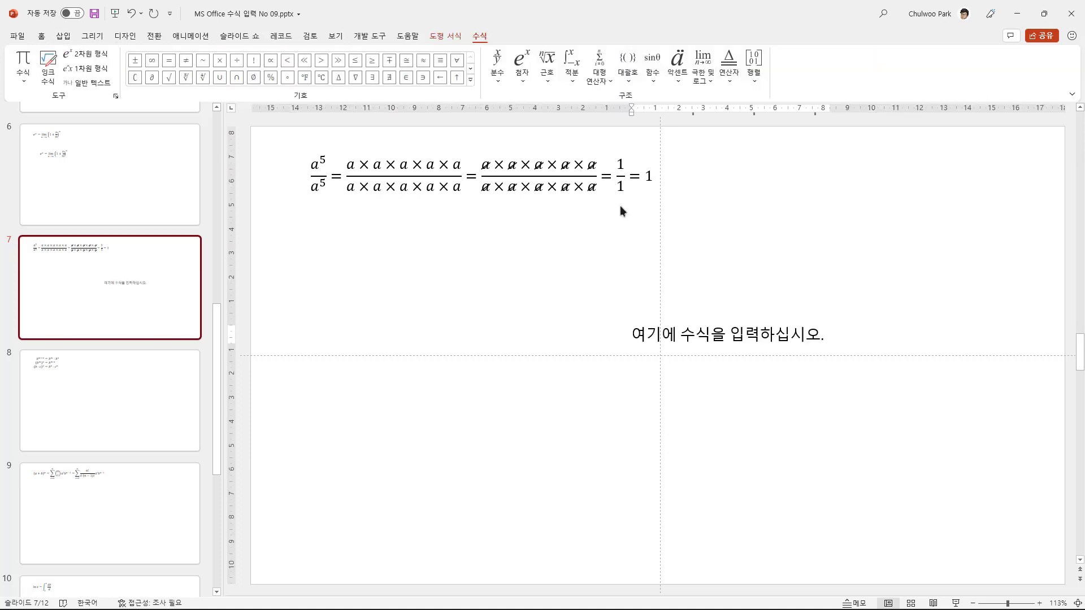
pyautogui.moveTo(700, 325); pyautogui.dragTo(432, 247)
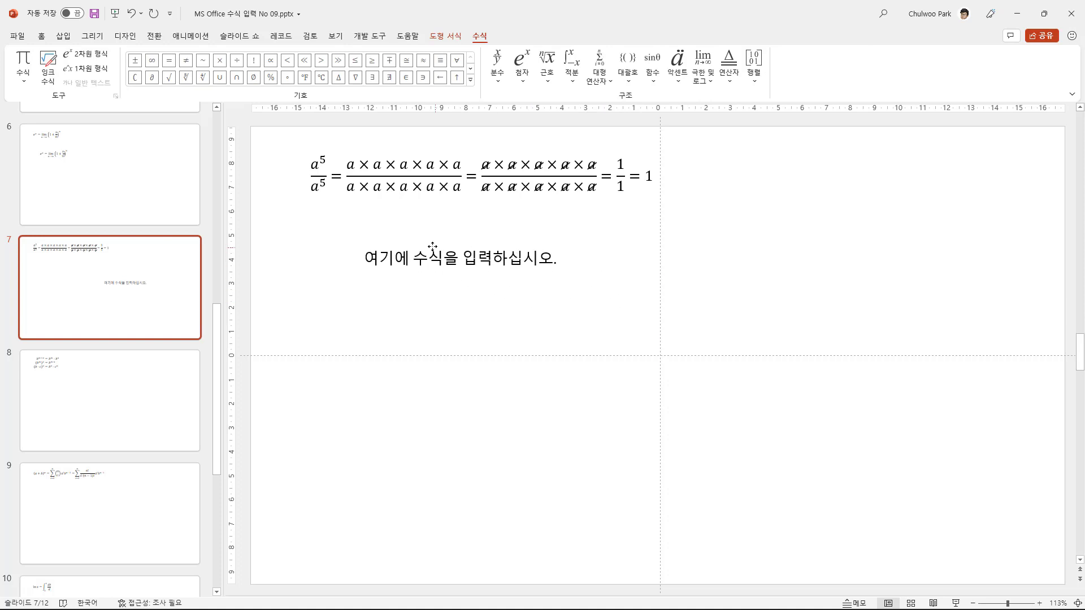
pyautogui.click(455, 264)
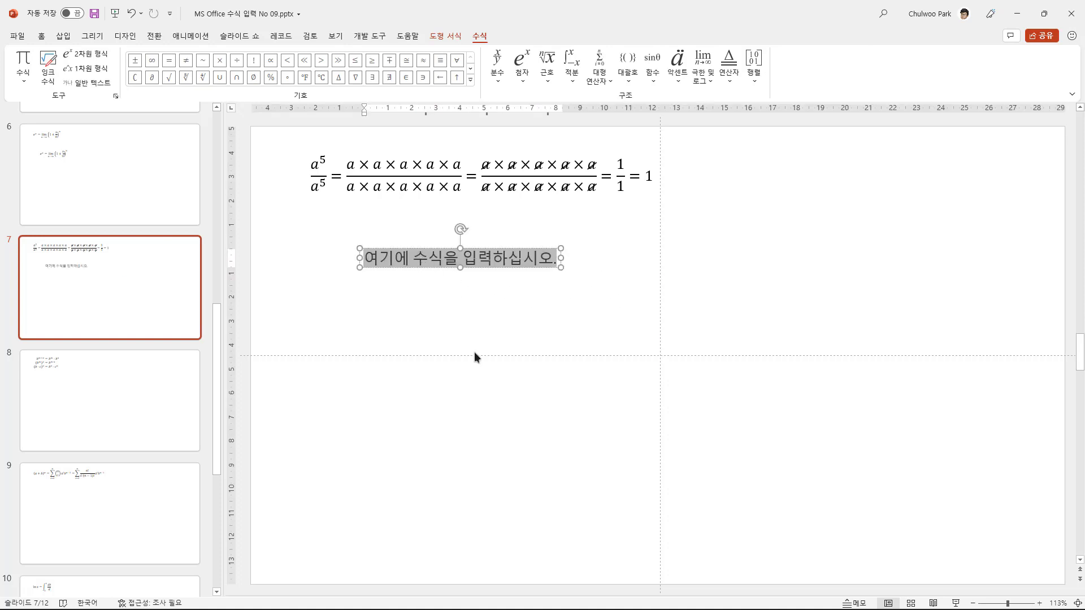
# Enter a^5/a^5 and build it into a stacked fraction of superscripts.
pyautogui.write('a')
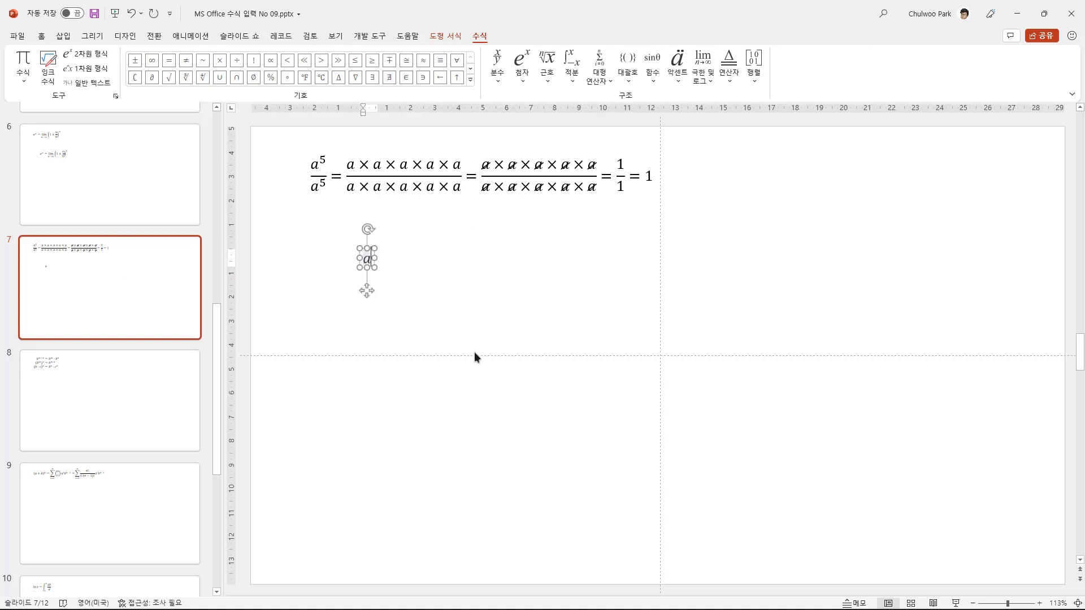
pyautogui.write('^5')
pyautogui.press('space')
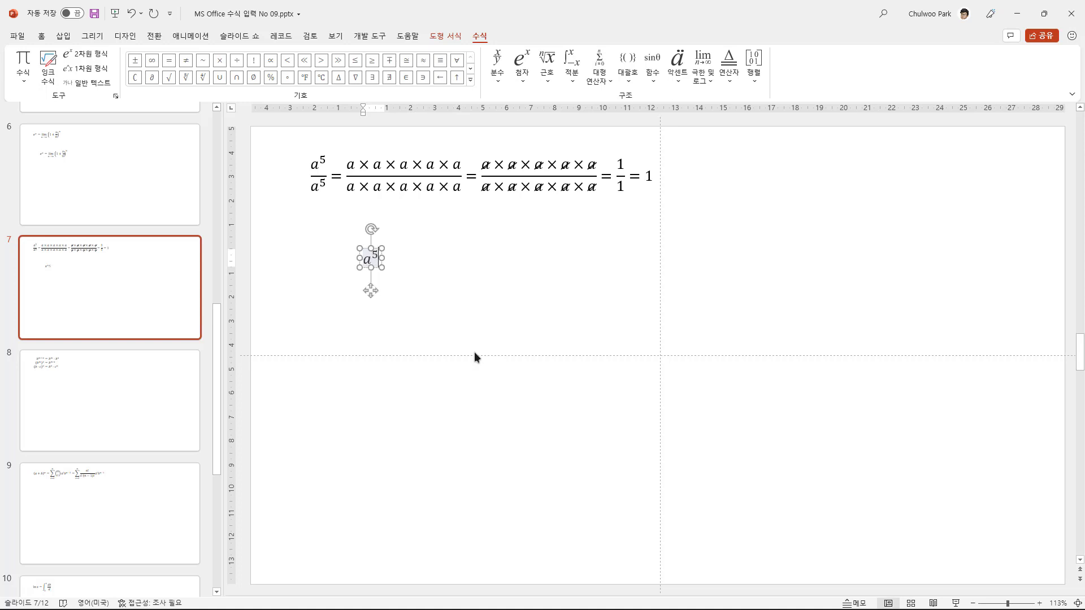
pyautogui.write('/')
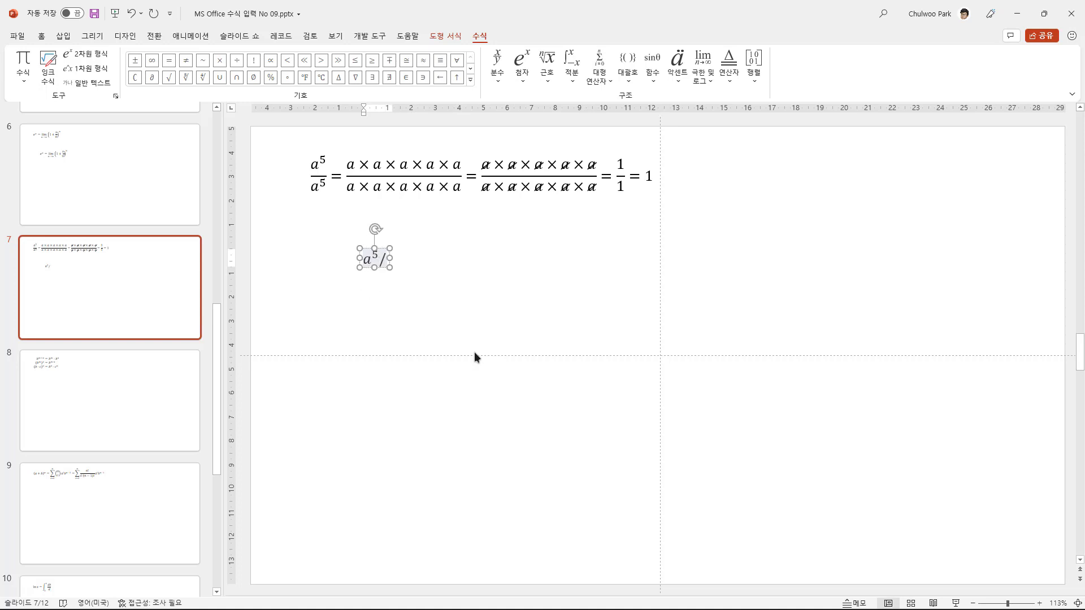
pyautogui.write('a')
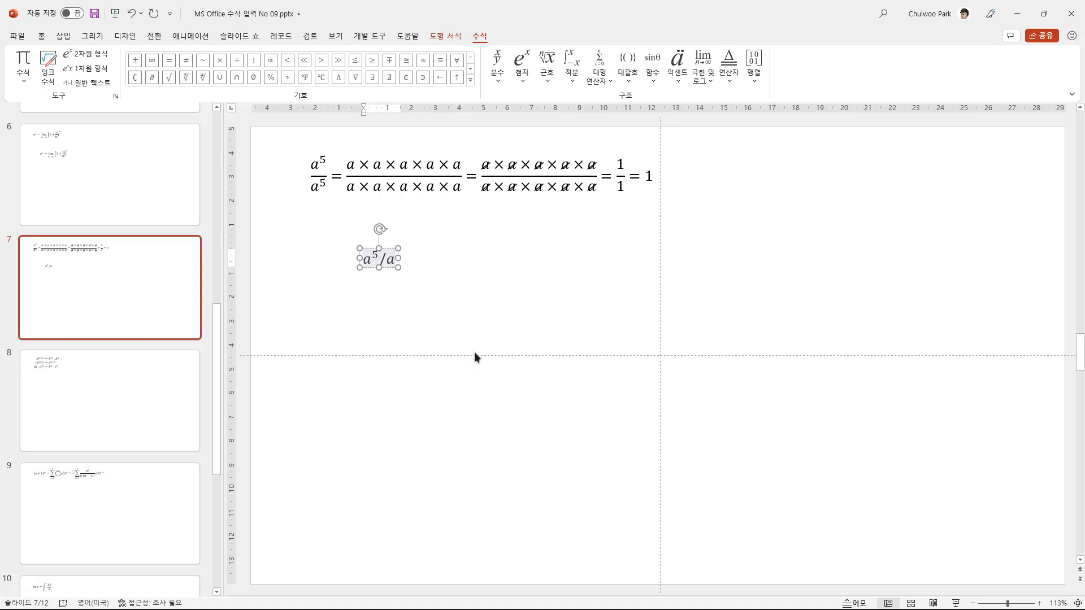
pyautogui.write('^5')
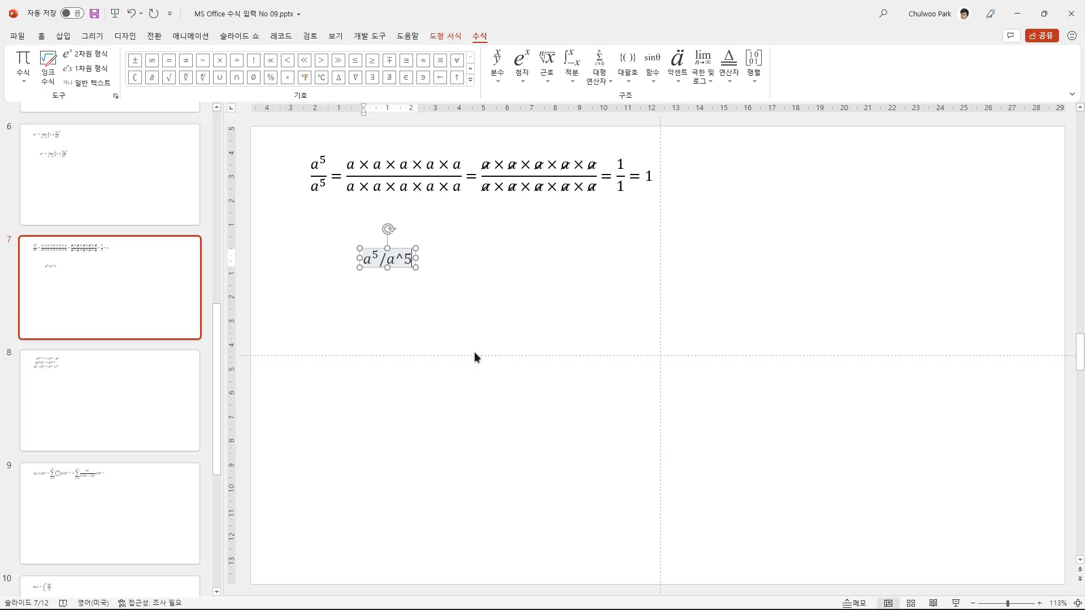
pyautogui.press('space')
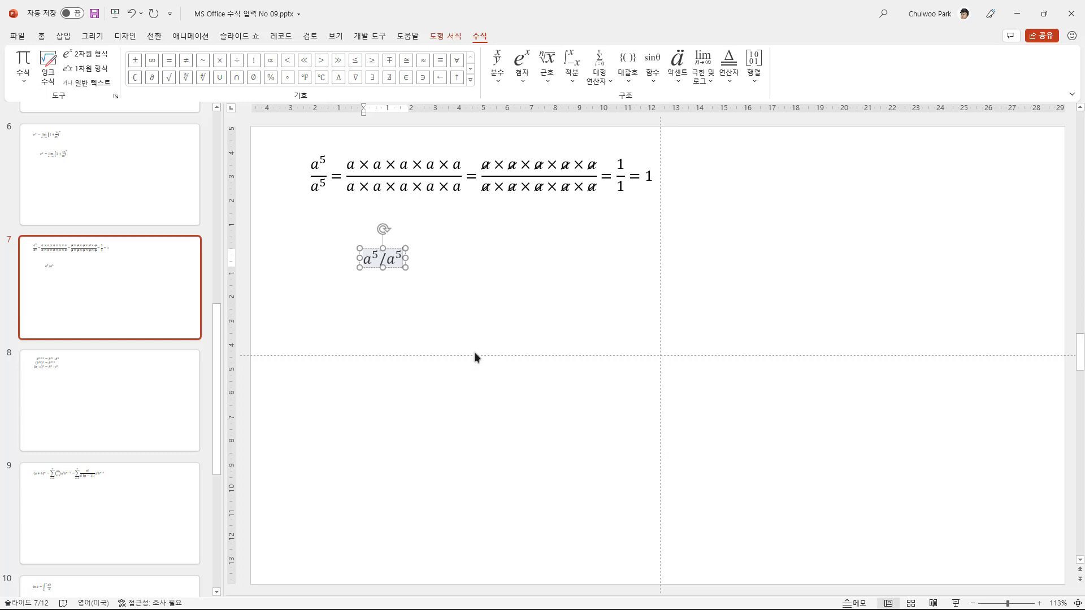
pyautogui.press('space')
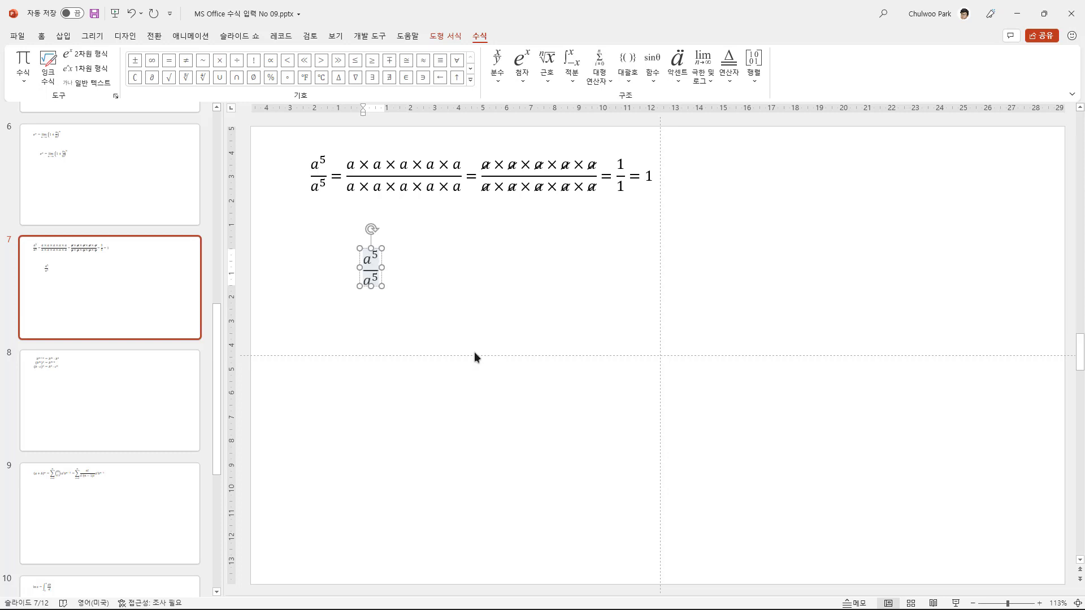
# Append = (a × a × a × a × a), repeating the × a factor by pasting.
pyautogui.write('=')
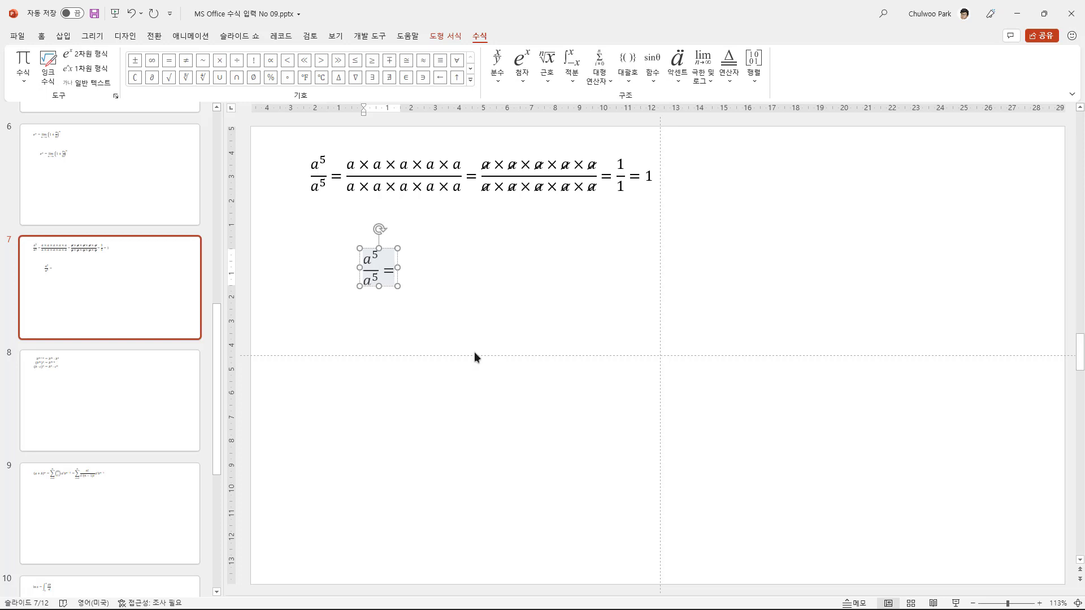
pyautogui.write('(a')
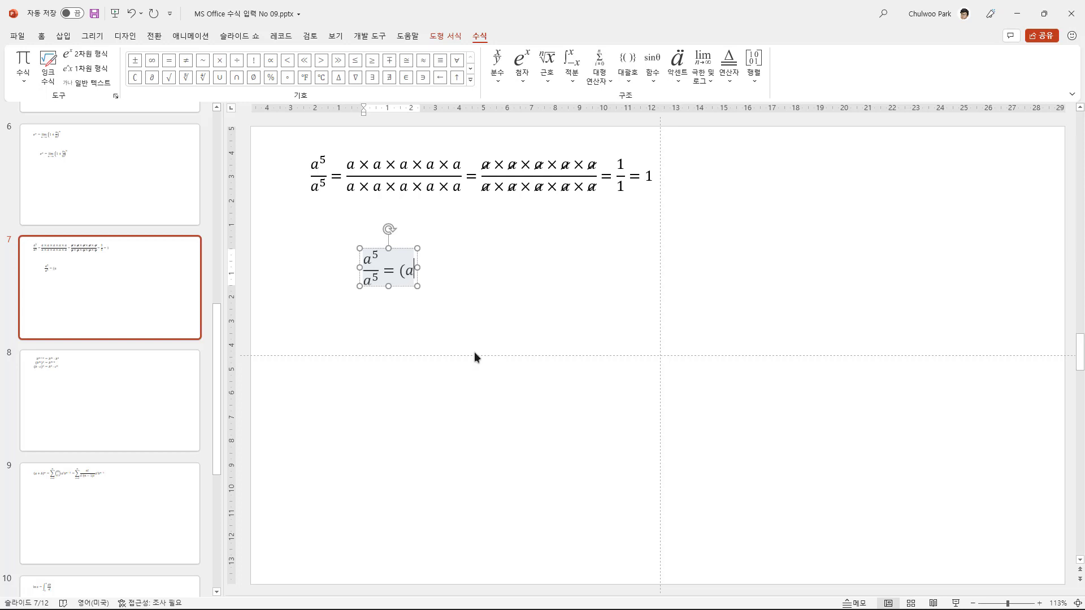
pyautogui.write('\\tin')
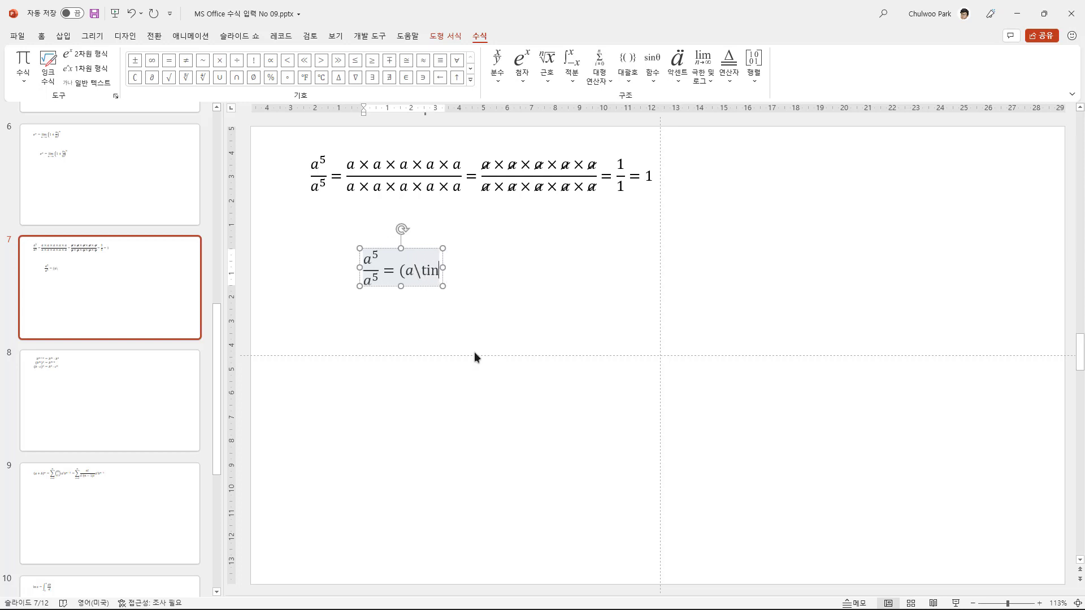
pyautogui.write('e')
pyautogui.press('BackSpace')
pyautogui.press('BackSpace')
pyautogui.write('me')
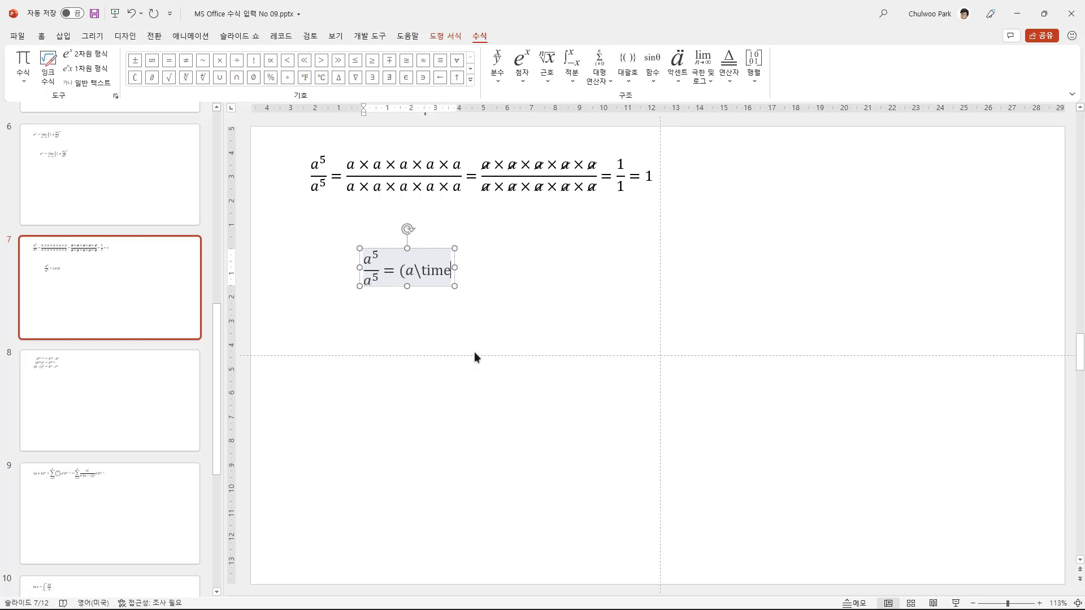
pyautogui.write('s a')
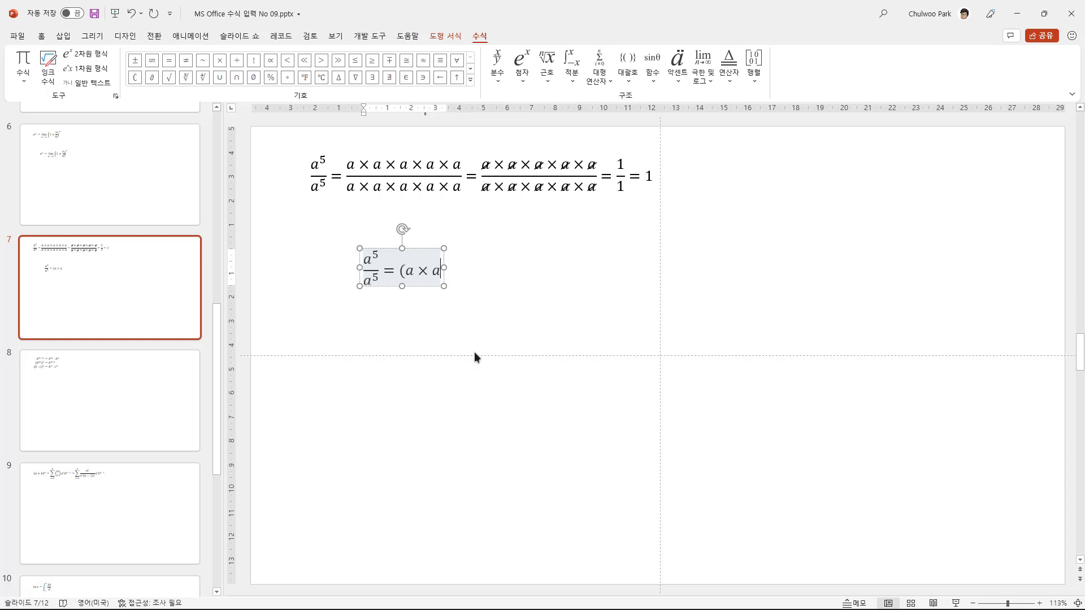
pyautogui.write(')')
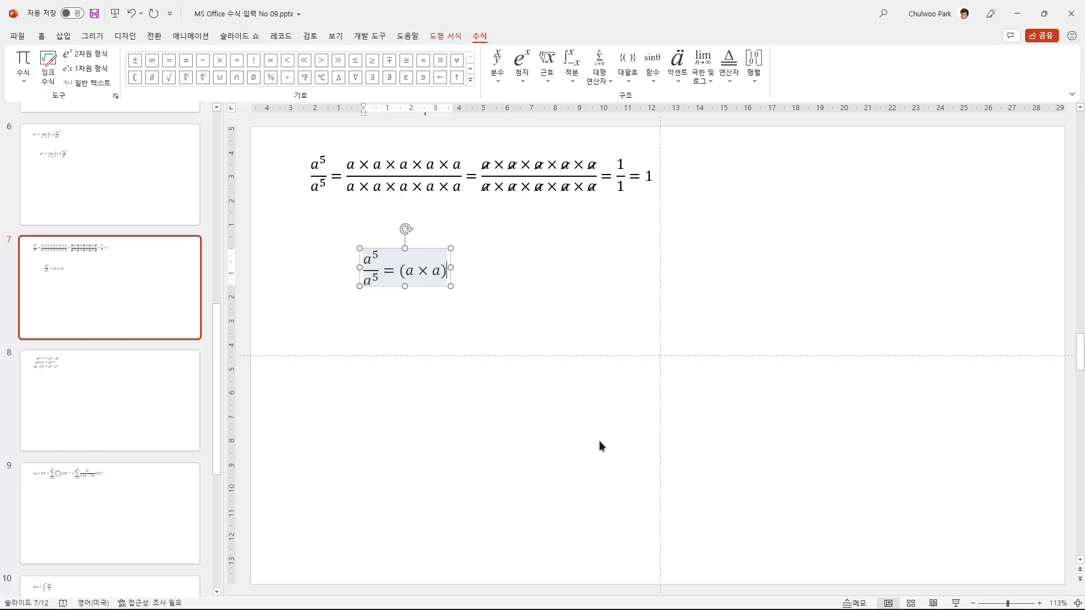
pyautogui.press('Left')
pyautogui.hotkey('shift', 'Left')
pyautogui.hotkey('shift', 'Left')
pyautogui.hotkey('ctrl', 'c')
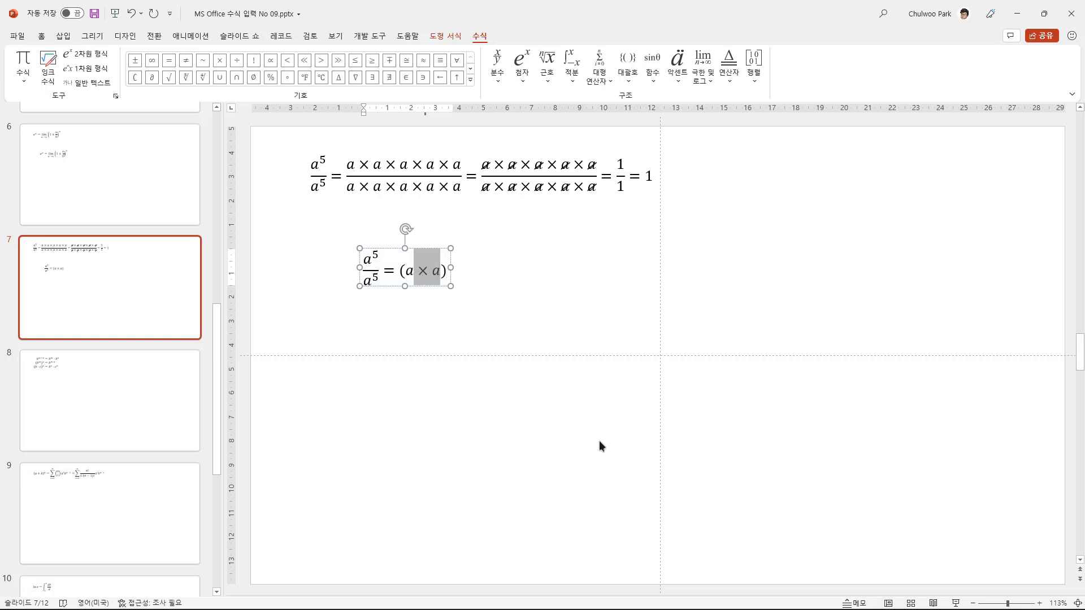
pyautogui.press('Right')
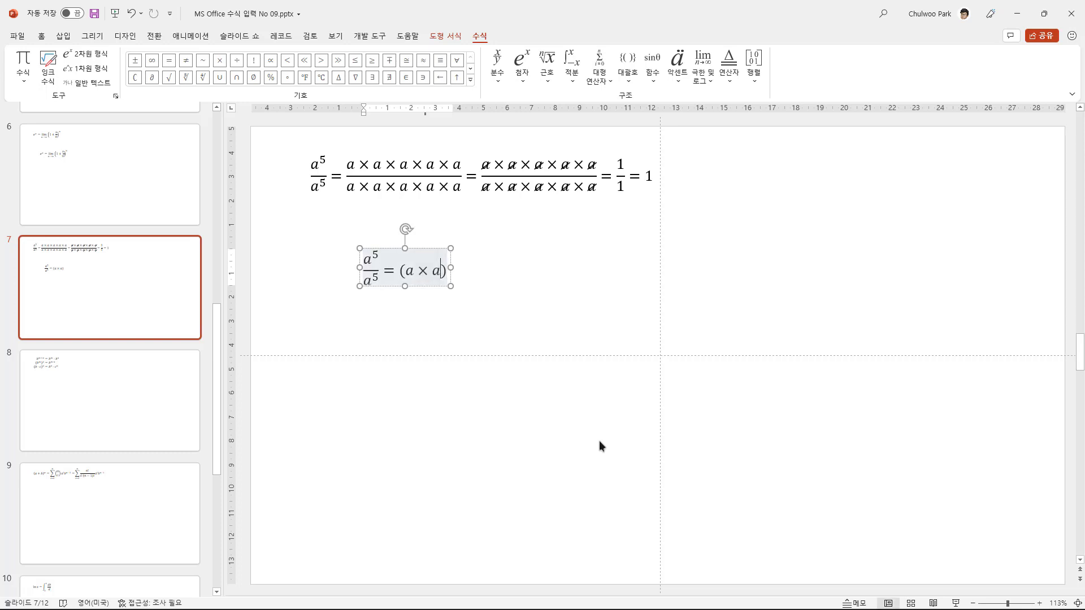
pyautogui.write('×a')
pyautogui.hotkey('ctrl', 'v')
pyautogui.hotkey('ctrl', 'v')
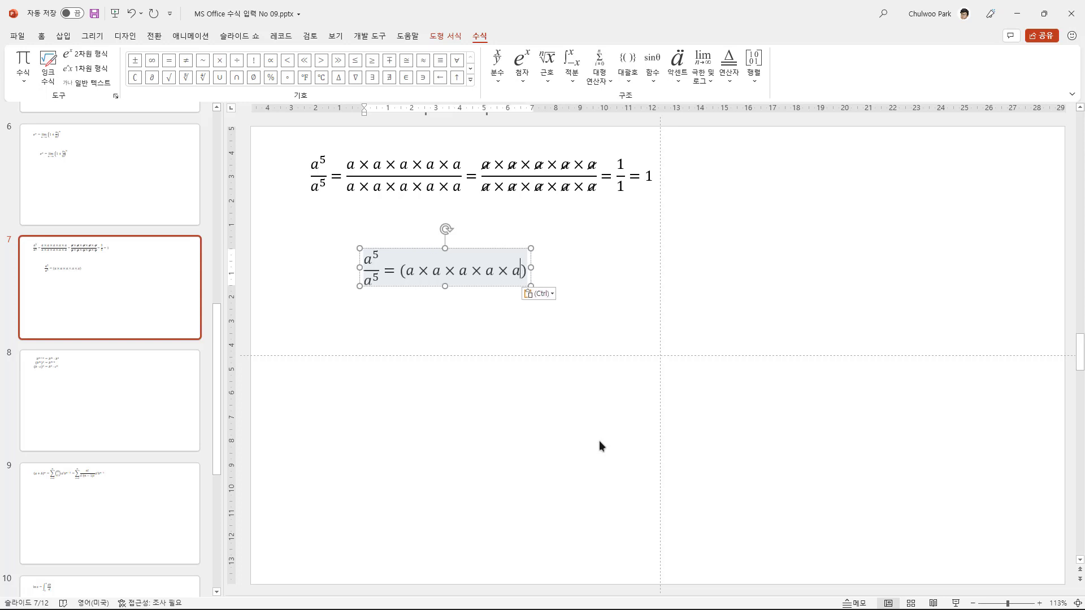
# Copy the five-factor product and paste it as the denominator after /(.
pyautogui.hotkey('shift', 'Left')
pyautogui.hotkey('shift', 'Left')
pyautogui.hotkey('shift', 'Left')
pyautogui.hotkey('shift', 'Left')
pyautogui.hotkey('shift', 'Left')
pyautogui.hotkey('shift', 'Left')
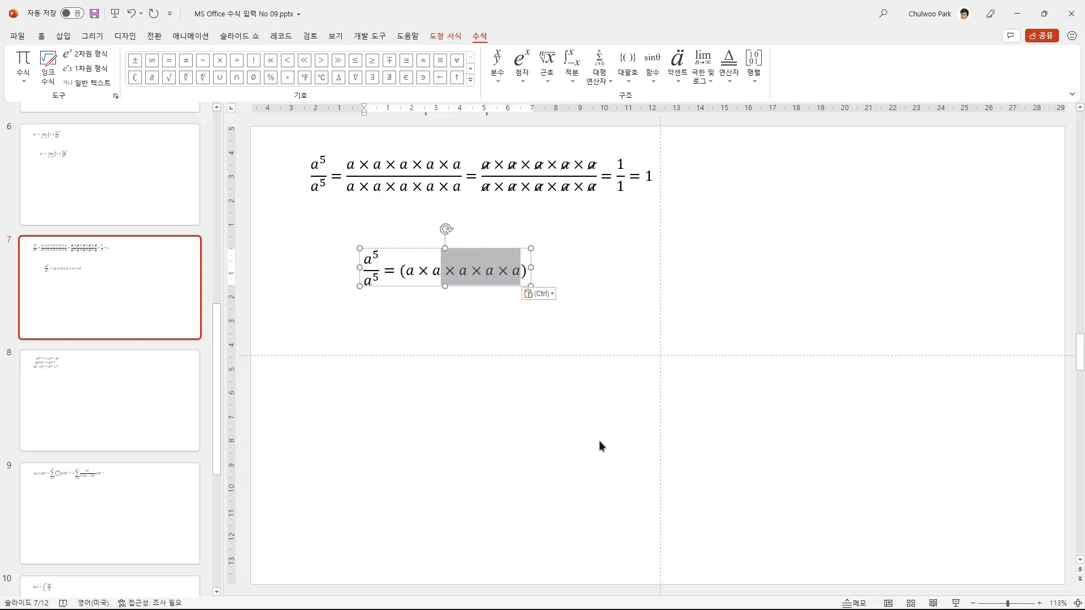
pyautogui.hotkey('shift', 'Left')
pyautogui.hotkey('shift', 'Left')
pyautogui.hotkey('shift', 'Left')
pyautogui.hotkey('ctrl', 'c')
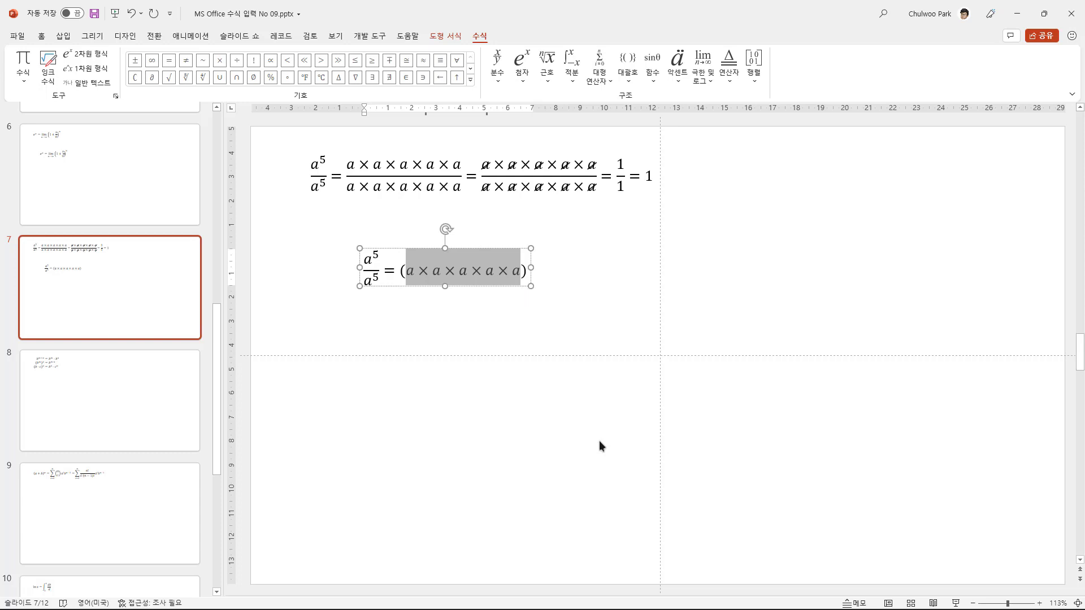
pyautogui.press('Right')
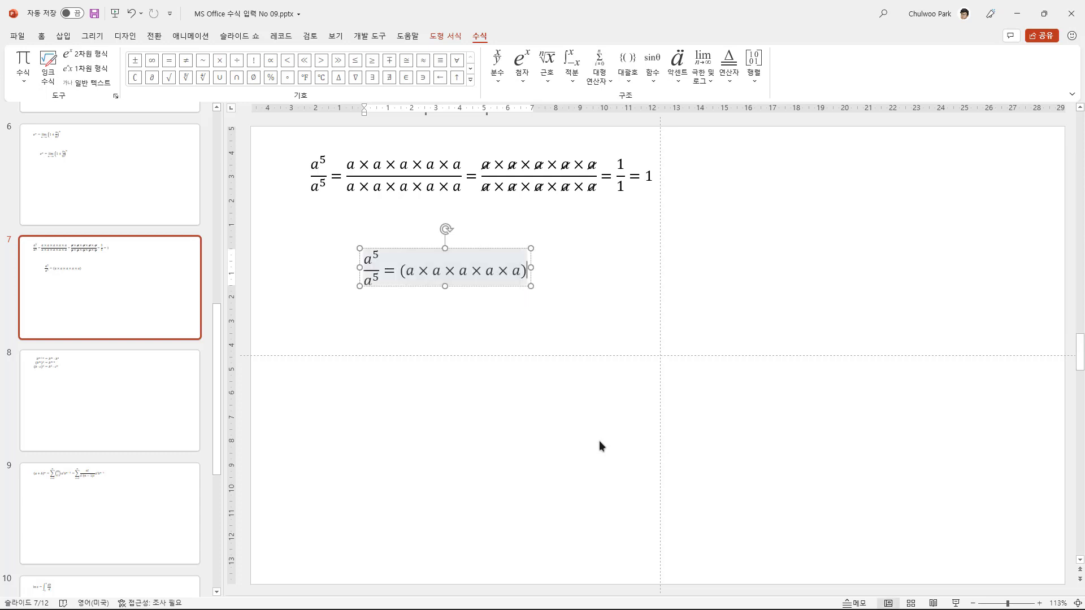
pyautogui.write('/(')
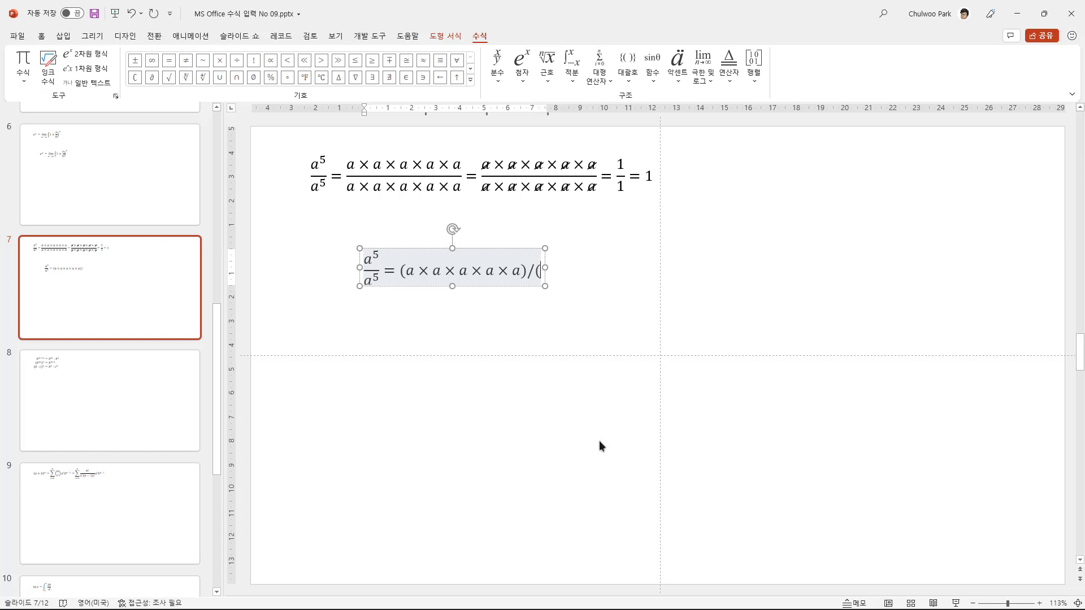
pyautogui.hotkey('ctrl', 'v')
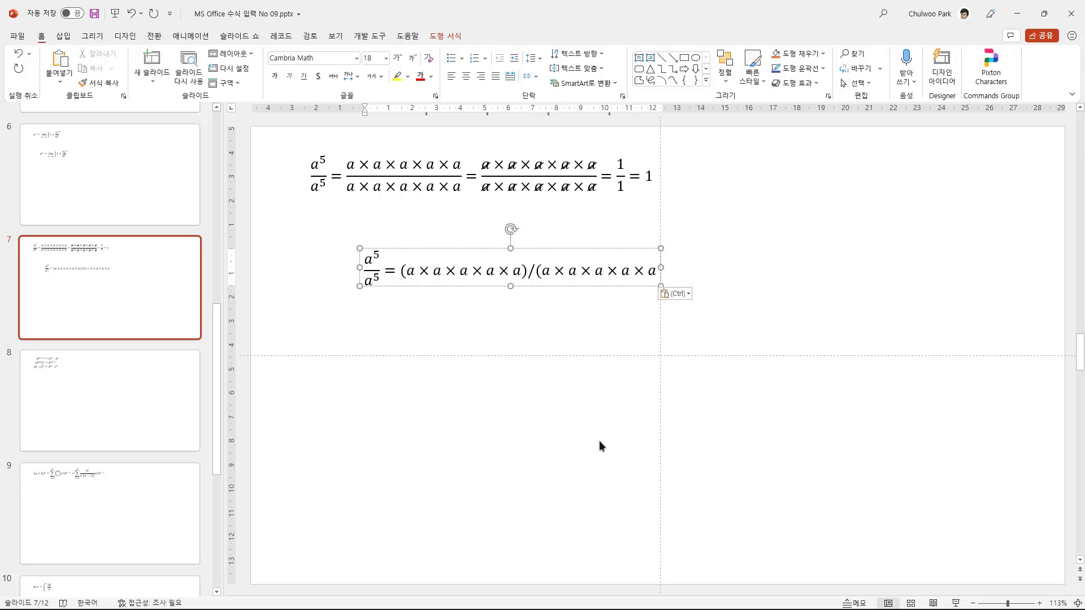
pyautogui.write(')')
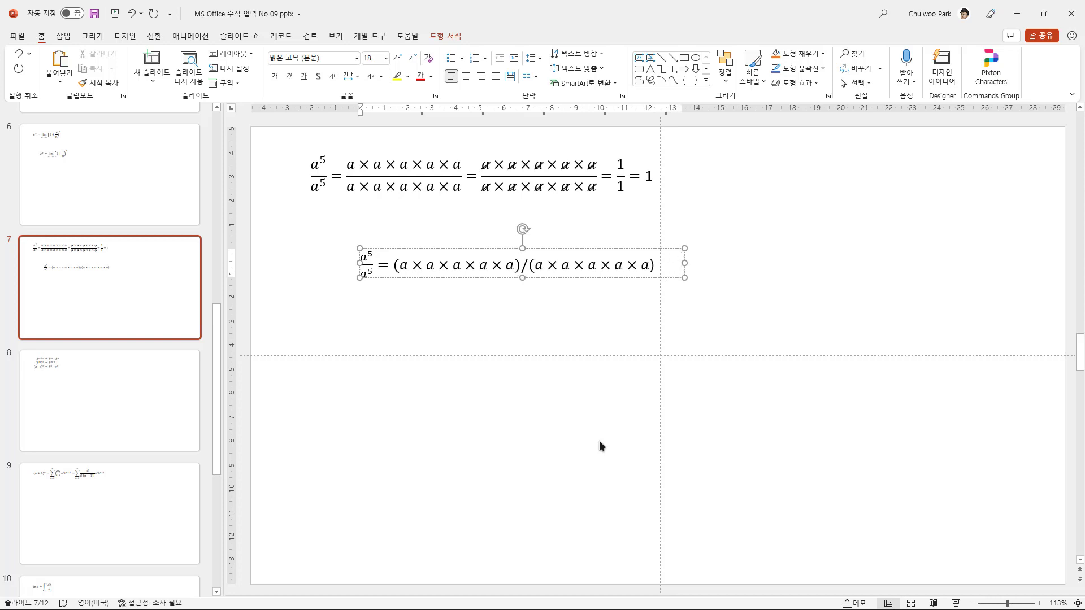
pyautogui.press('Left')
pyautogui.press('Left')
pyautogui.press('Left')
pyautogui.press('Left')
pyautogui.press('Left')
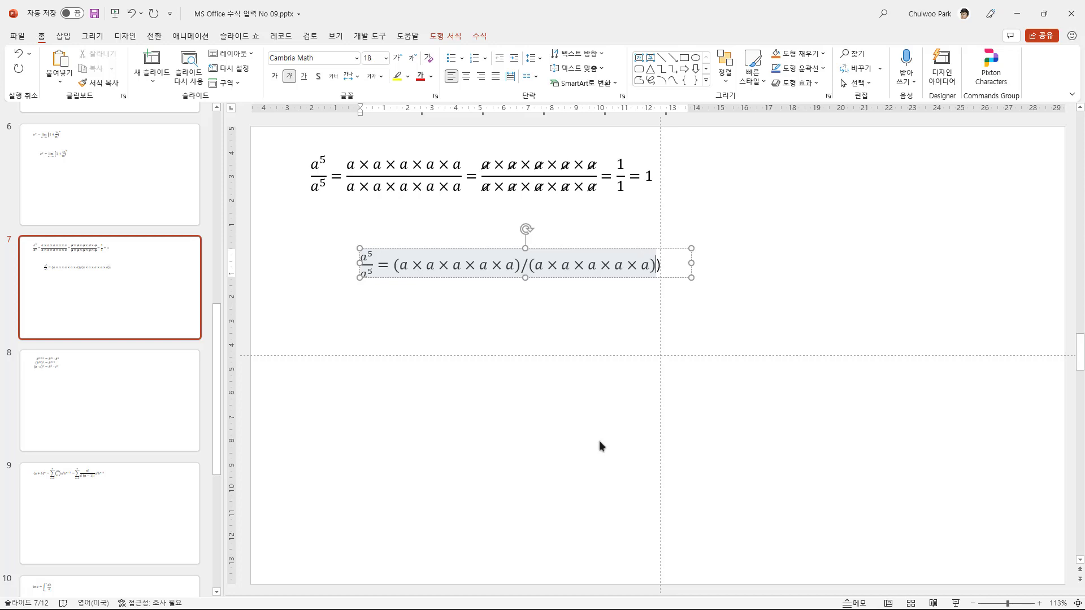
# Build (a×a×a×a×a)/(a×a×a×a×a) into a stacked fraction and delete the stray bracket.
pyautogui.press('Right')
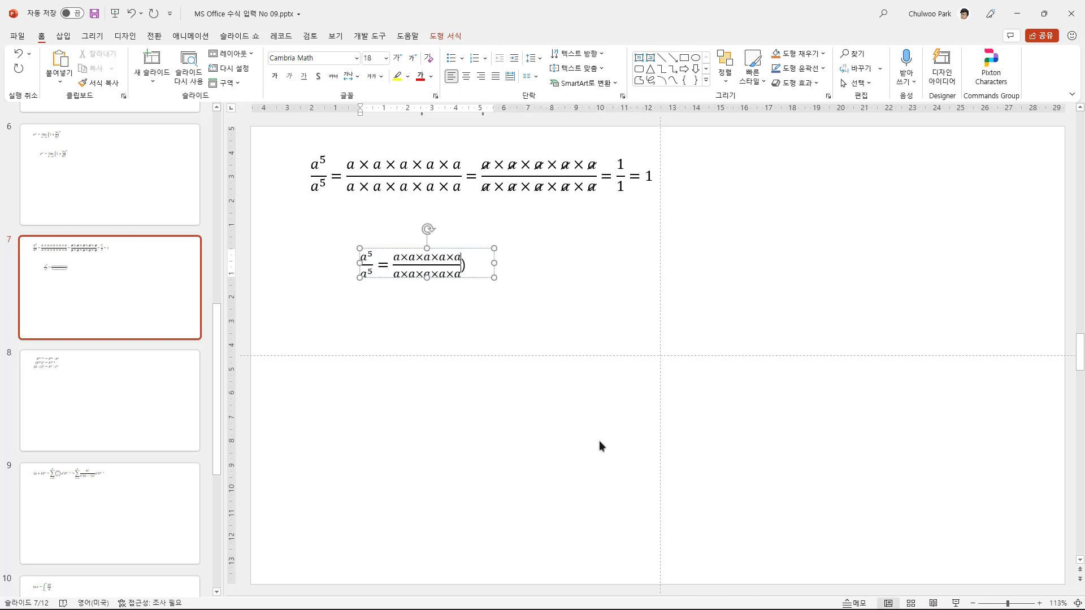
pyautogui.press('Delete')
pyautogui.press('Left')
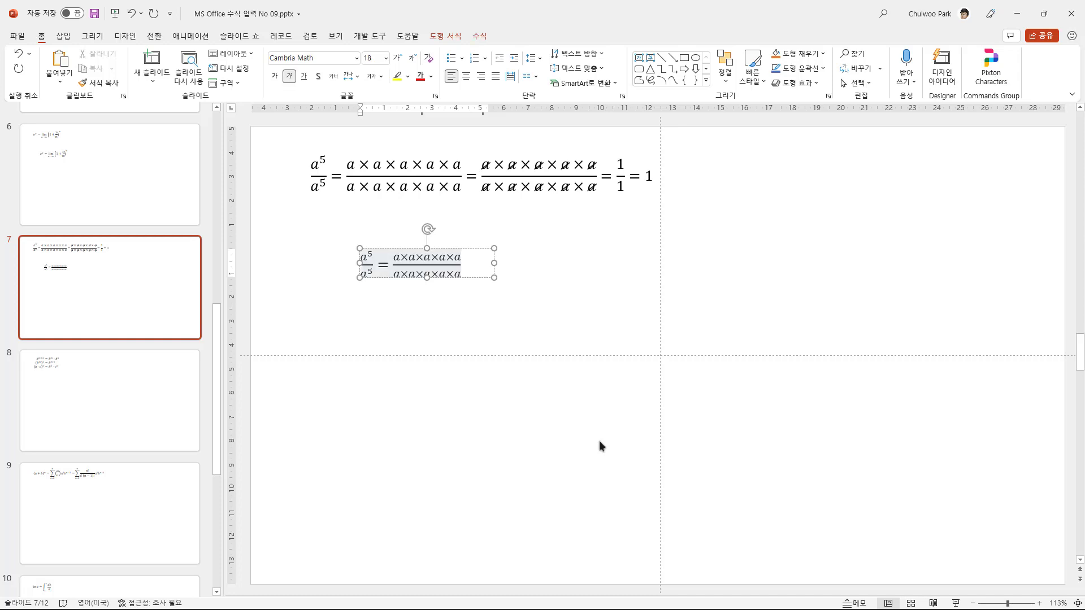
pyautogui.press('Left')
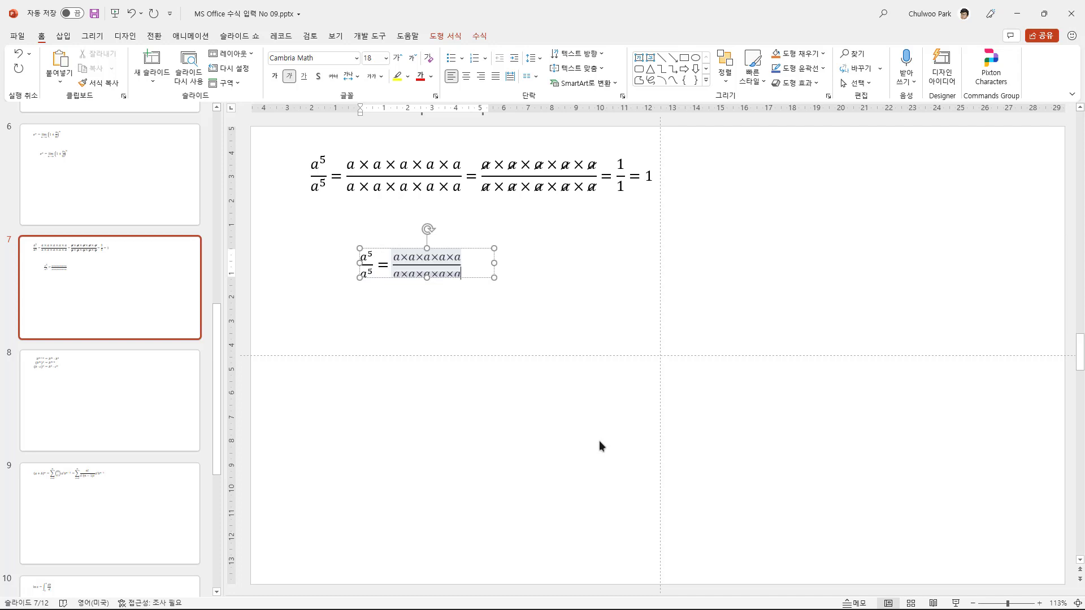
pyautogui.press('Right')
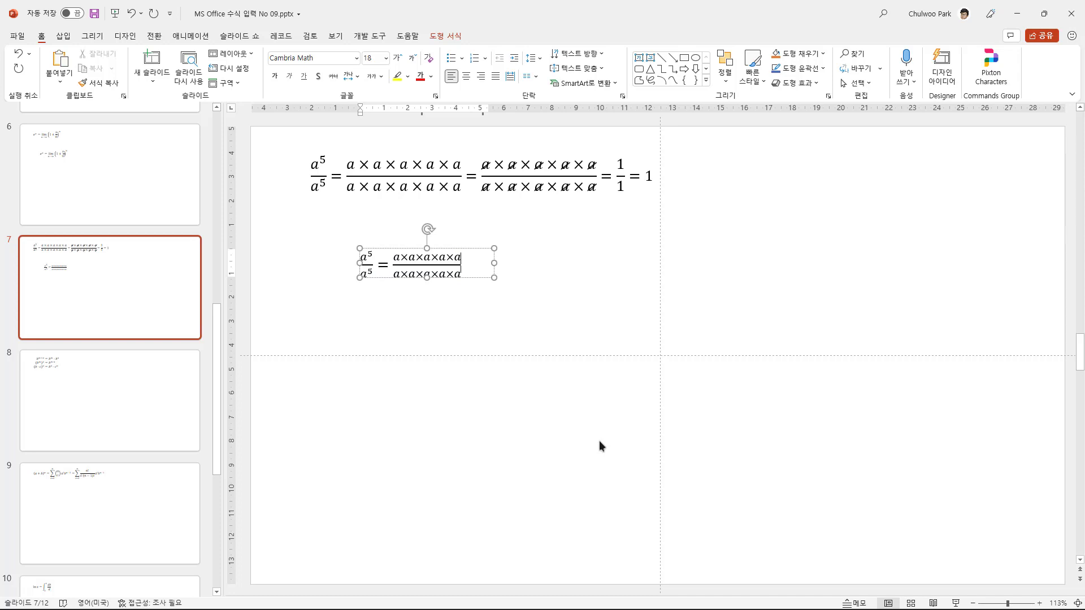
pyautogui.press('Left')
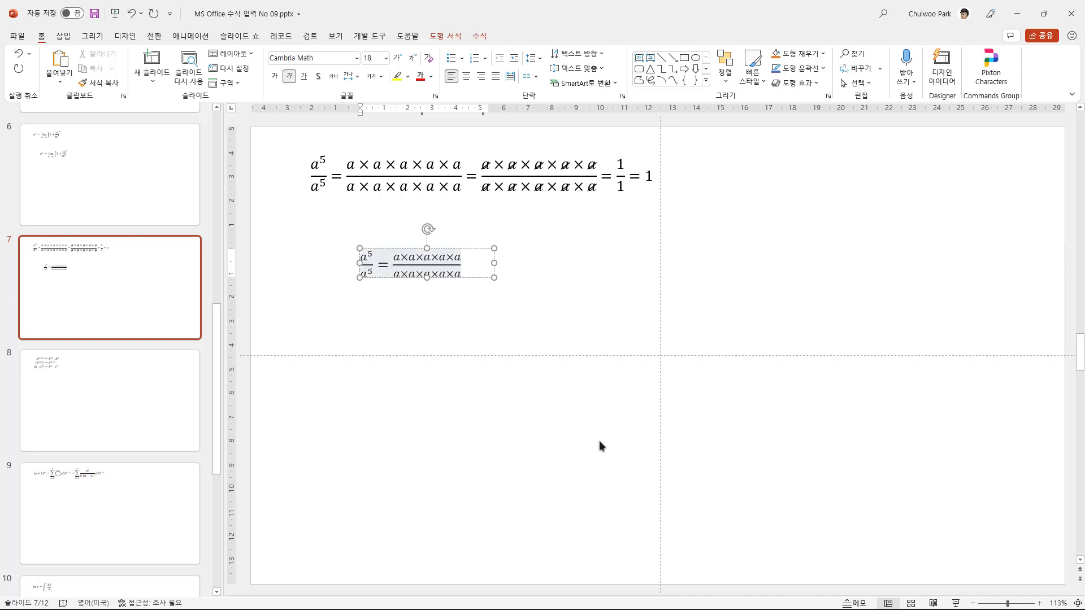
# After the fraction, add = ( followed by an a boxed with the \rect command.
pyautogui.write('=')
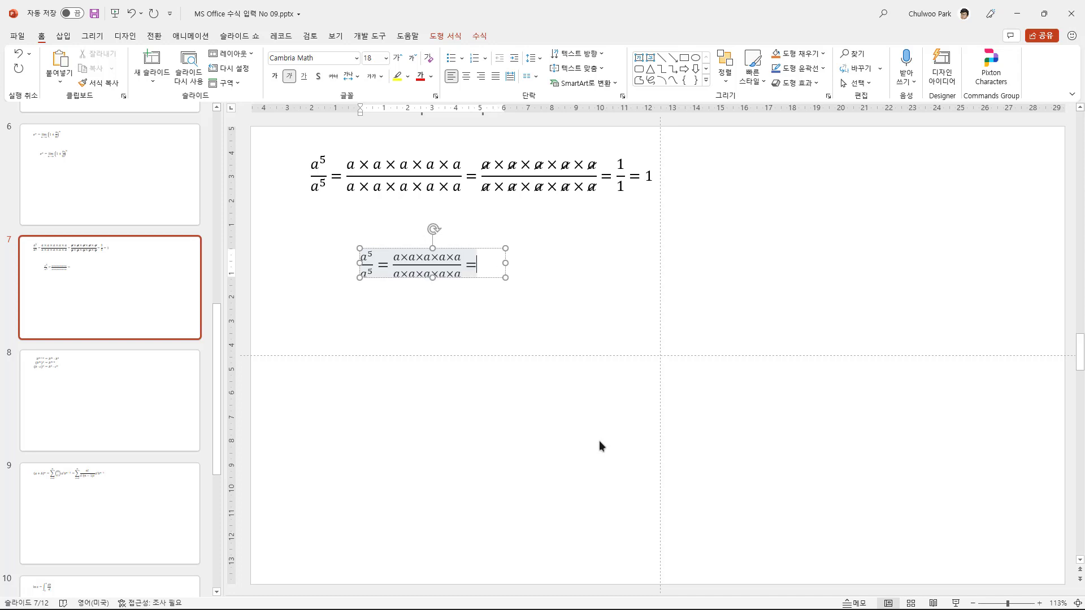
pyautogui.write('(')
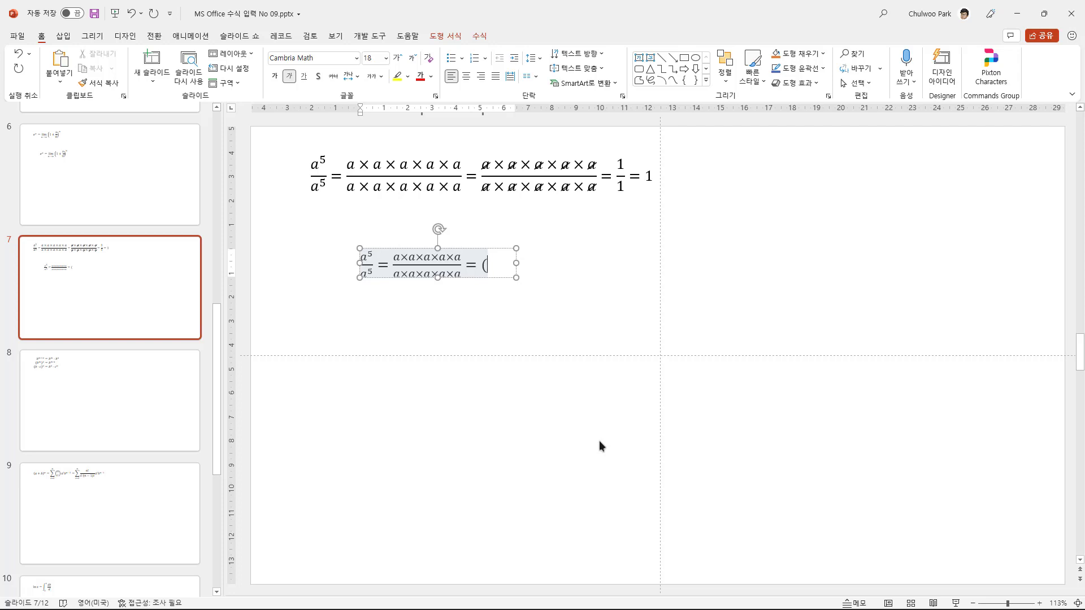
pyautogui.write('\\')
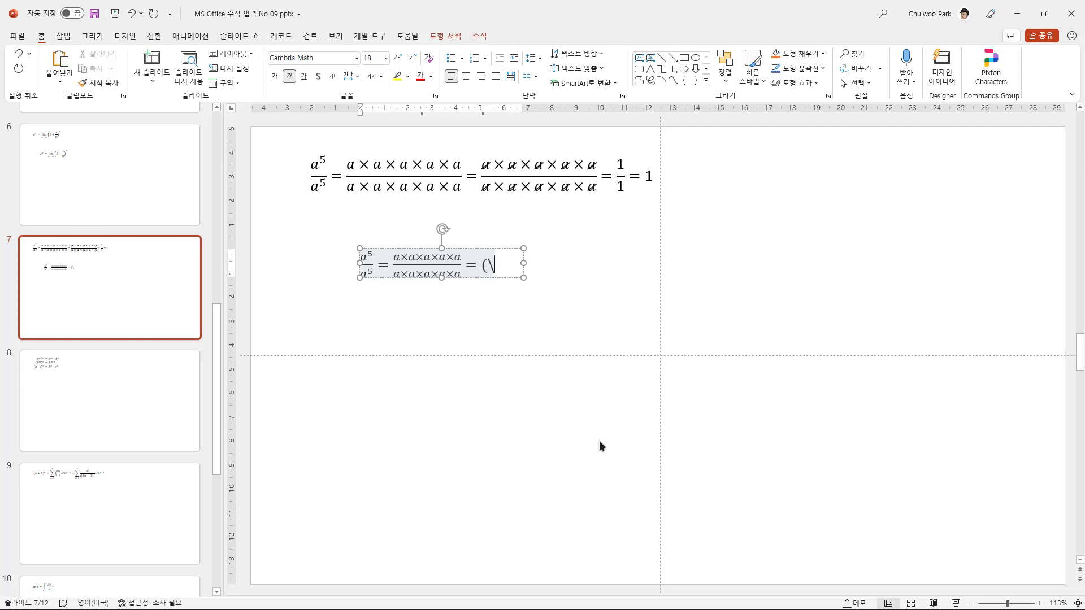
pyautogui.write('rect')
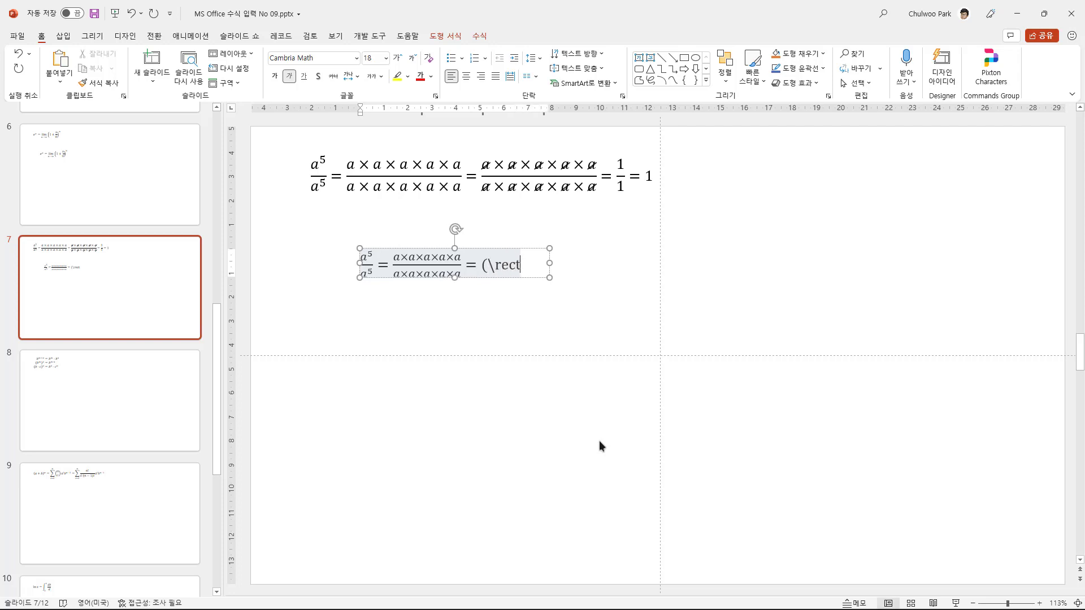
pyautogui.press('space')
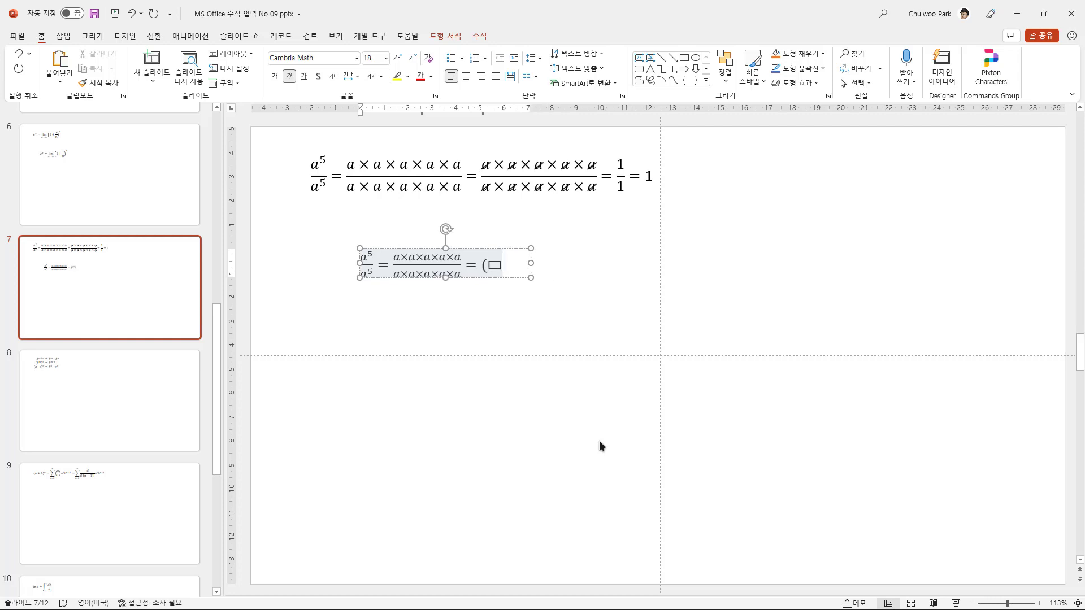
pyautogui.write('a')
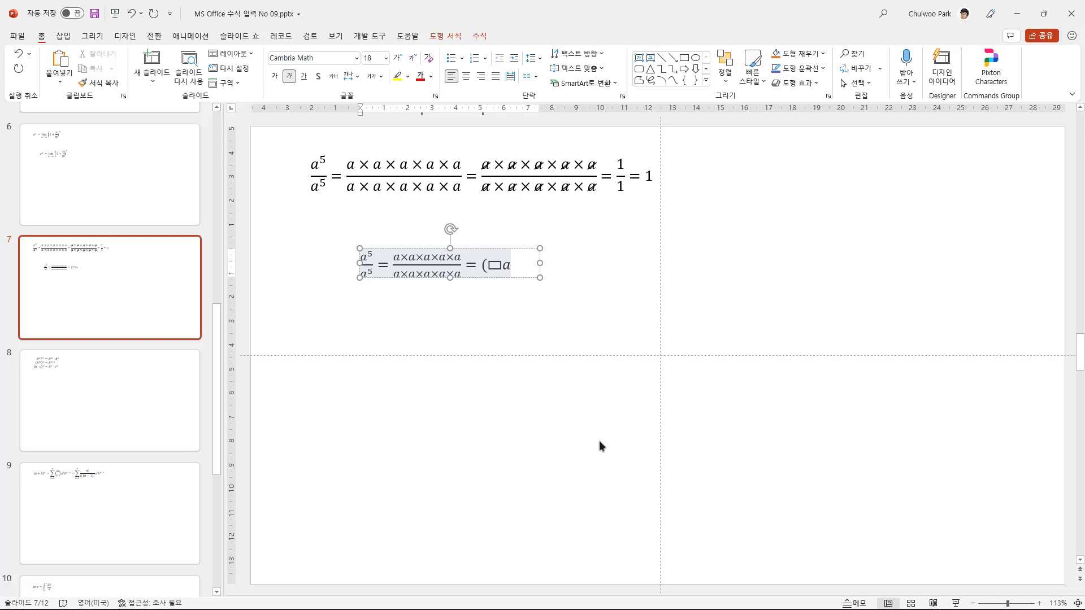
pyautogui.press('space')
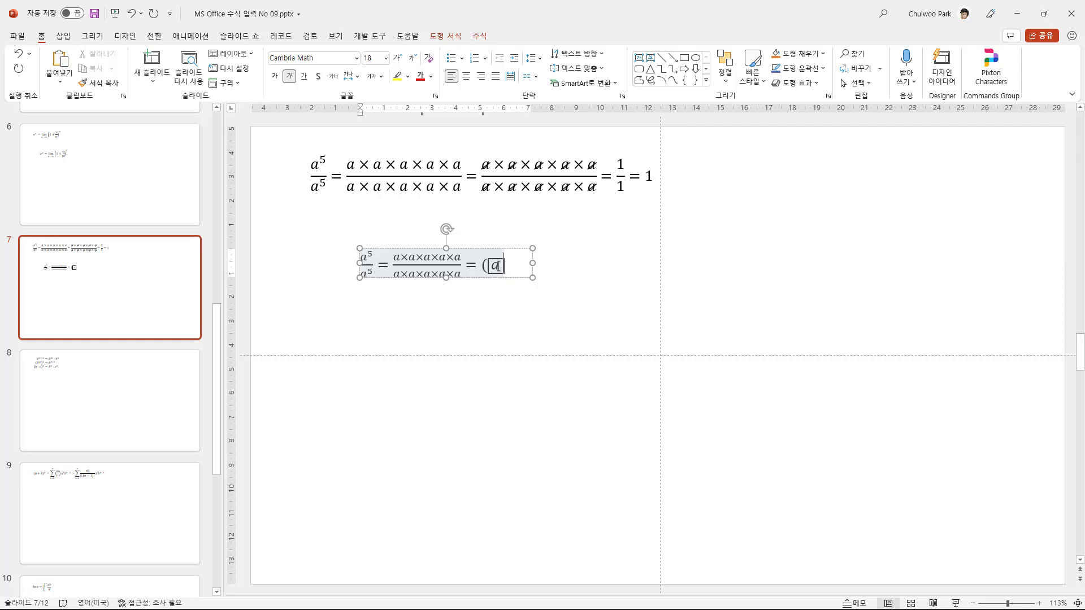
# Give the boxed a a bottom-left diagonal strike and hide its top, bottom, left and right borders.
pyautogui.rightClick(497, 266)
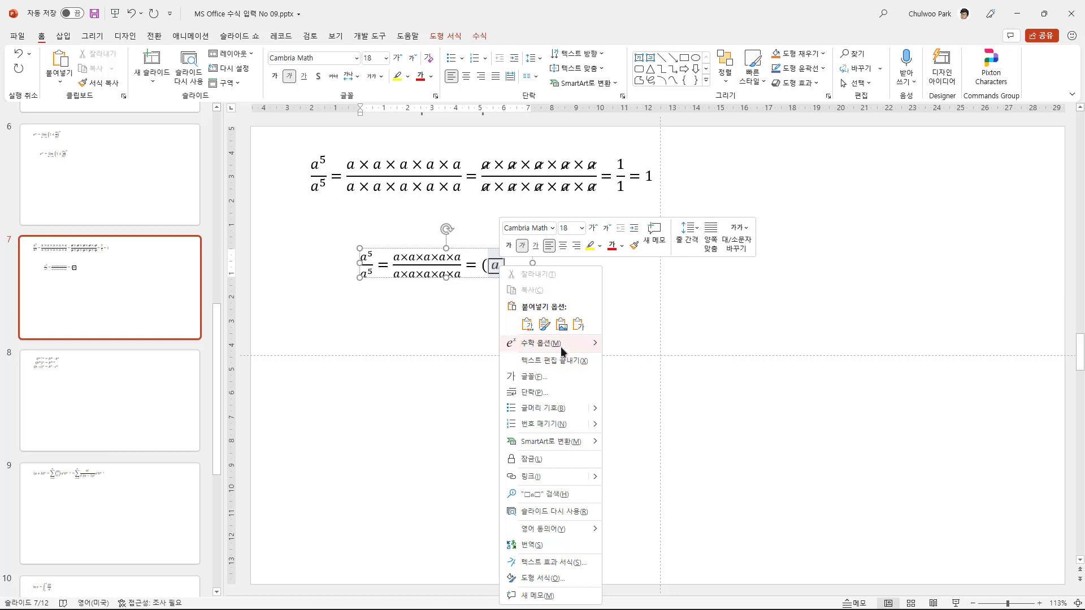
pyautogui.moveTo(532, 343)
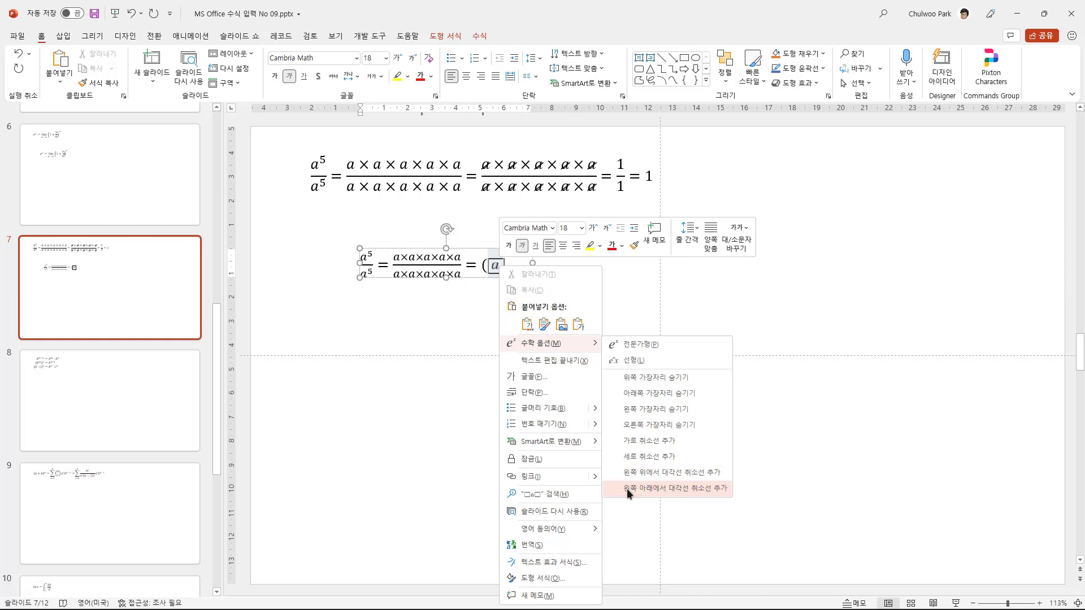
pyautogui.click(704, 486)
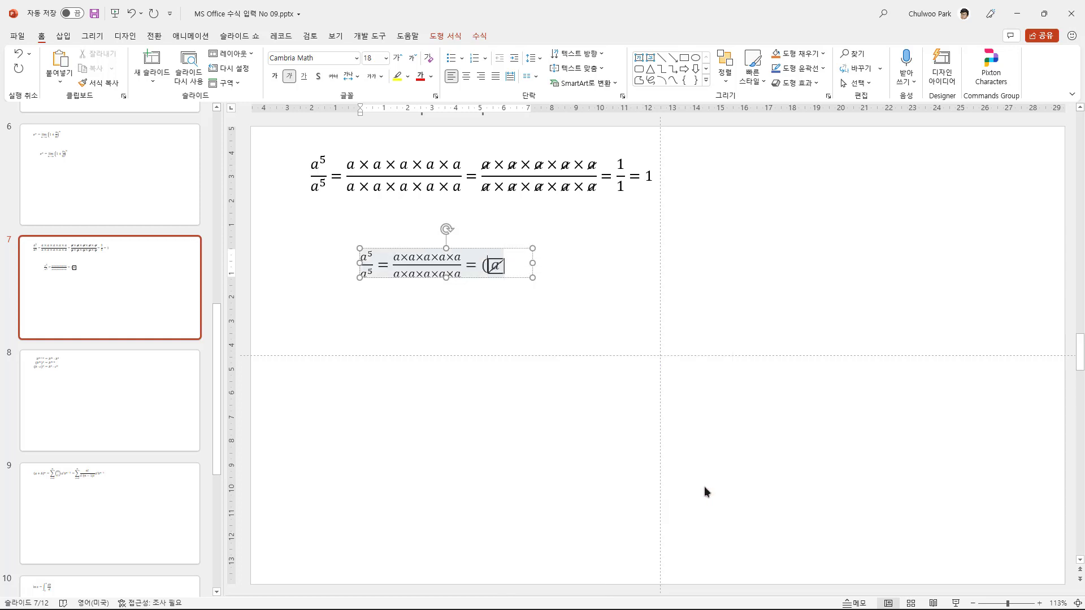
pyautogui.click(498, 263)
pyautogui.rightClick(498, 263)
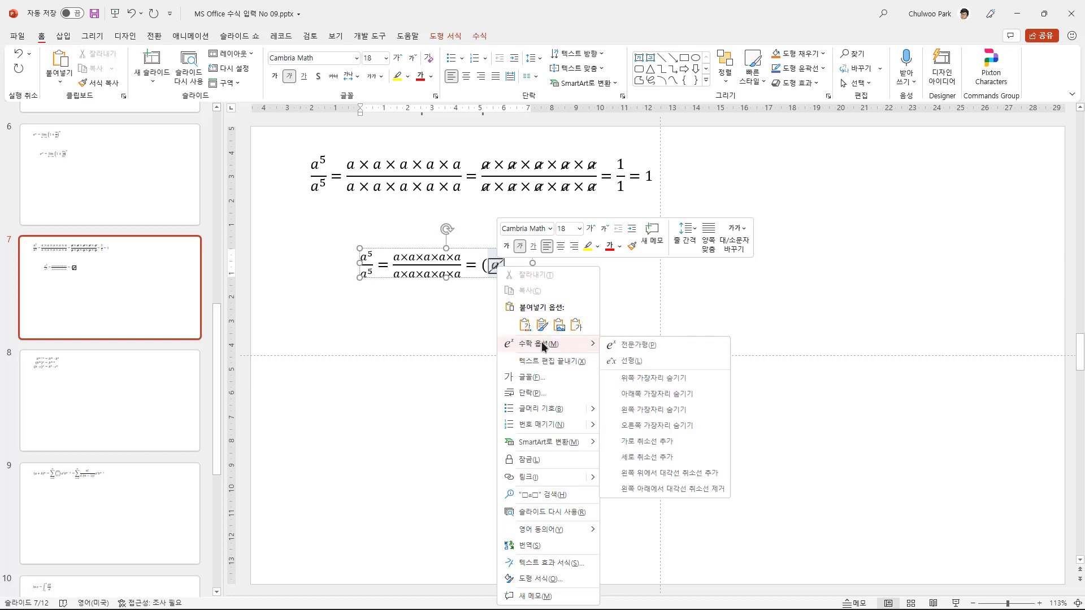
pyautogui.click(687, 382)
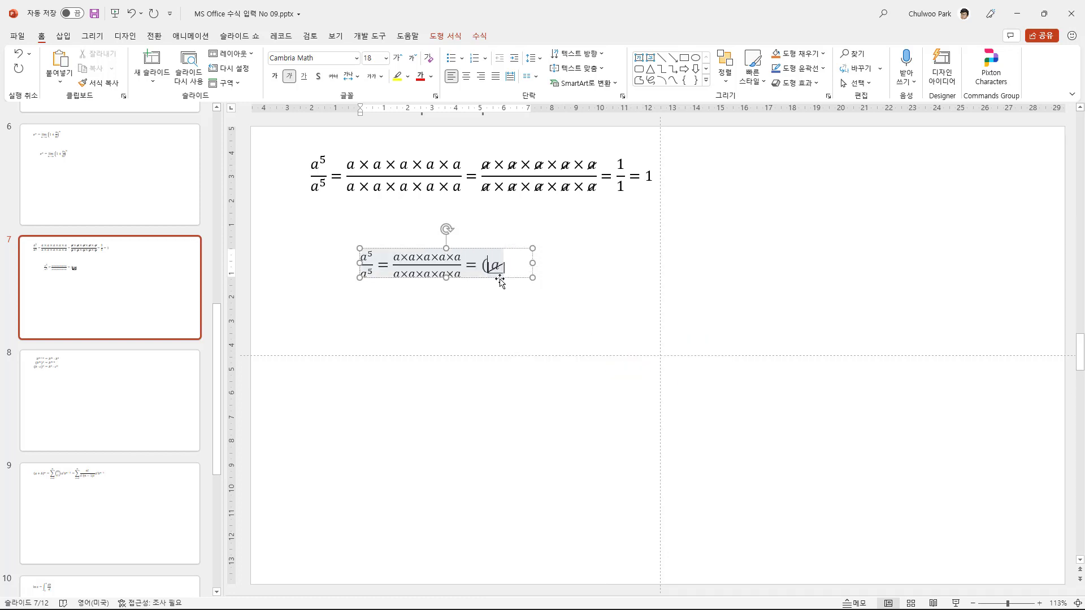
pyautogui.rightClick(496, 269)
pyautogui.moveTo(542, 345)
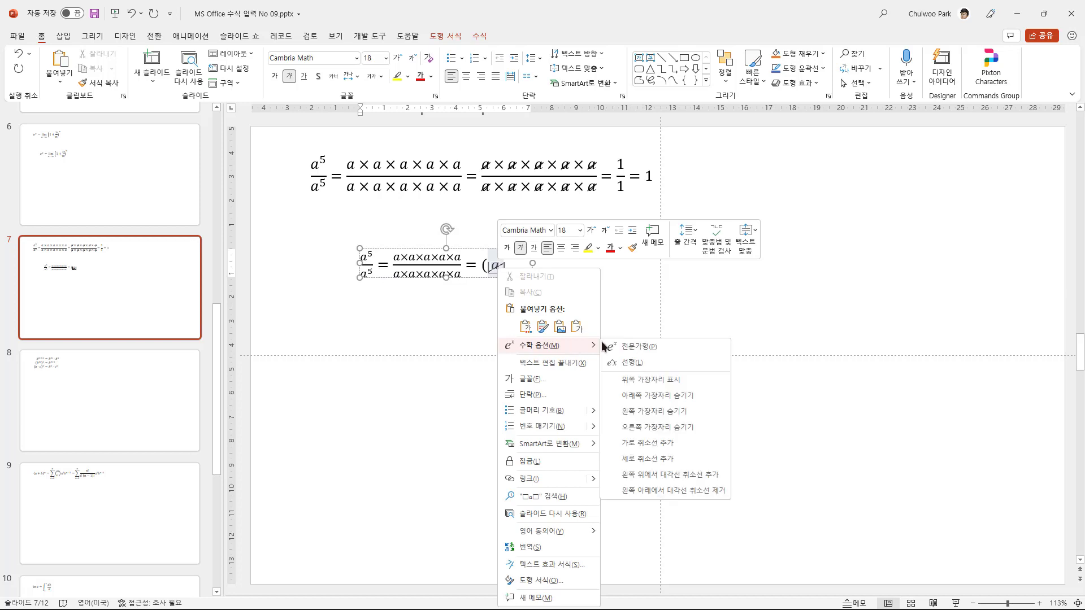
pyautogui.click(669, 395)
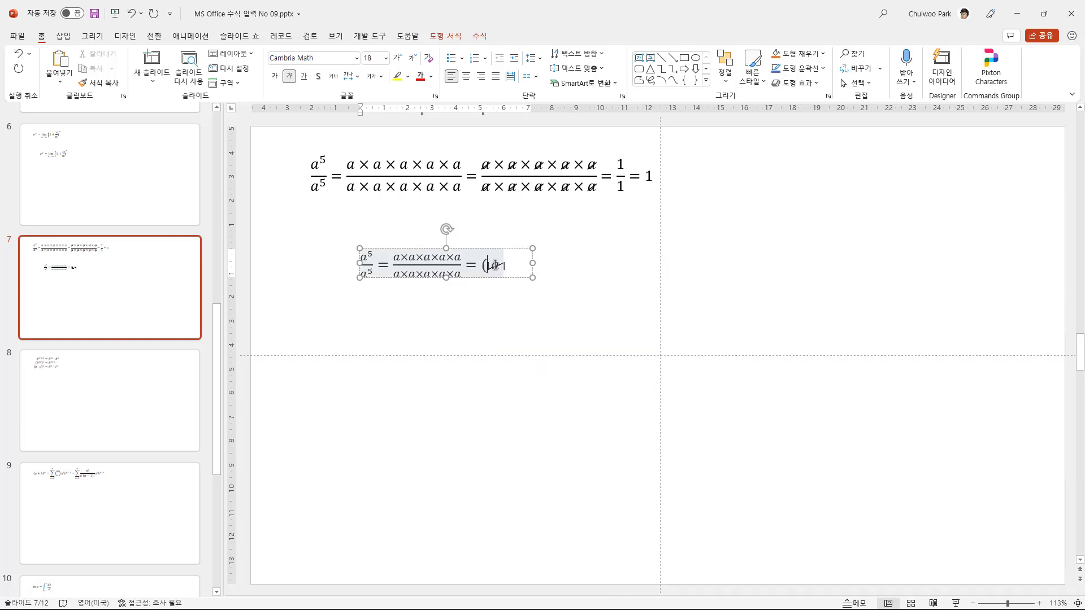
pyautogui.rightClick(493, 266)
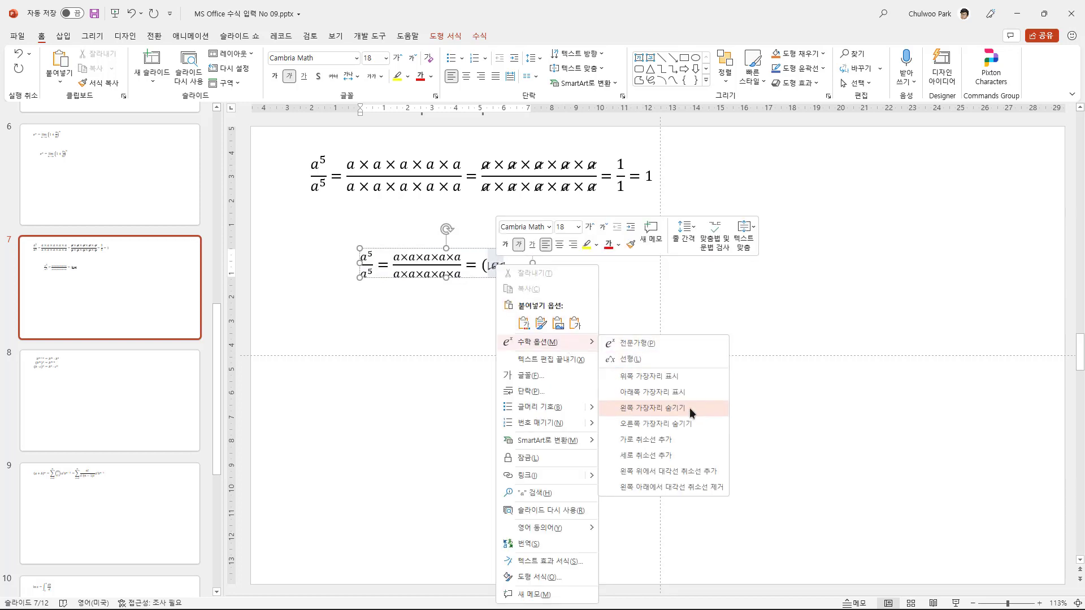
pyautogui.click(689, 408)
pyautogui.rightClick(492, 263)
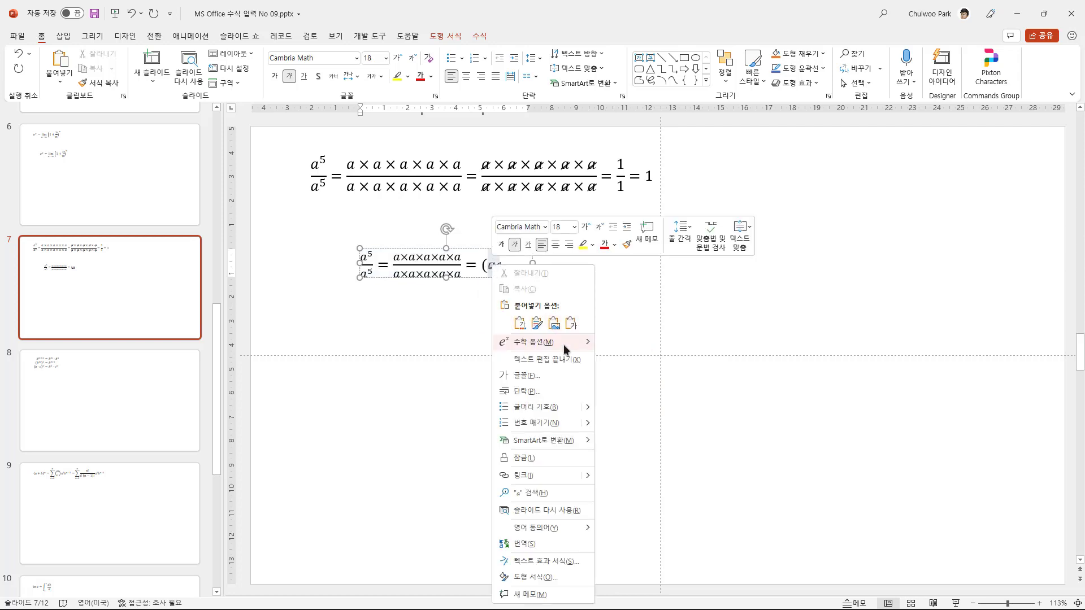
pyautogui.moveTo(529, 342)
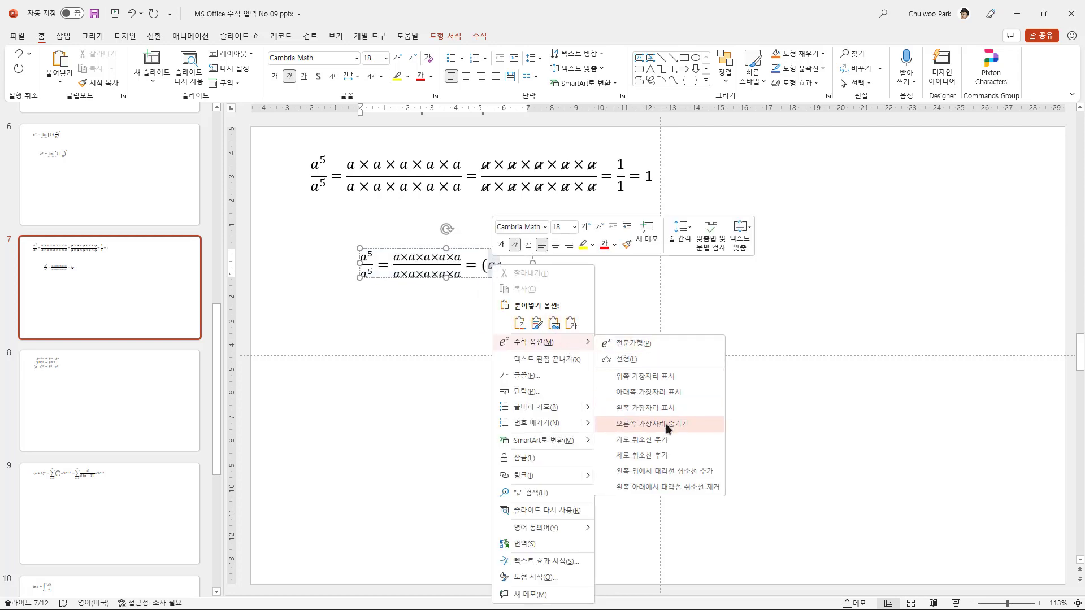
pyautogui.click(669, 424)
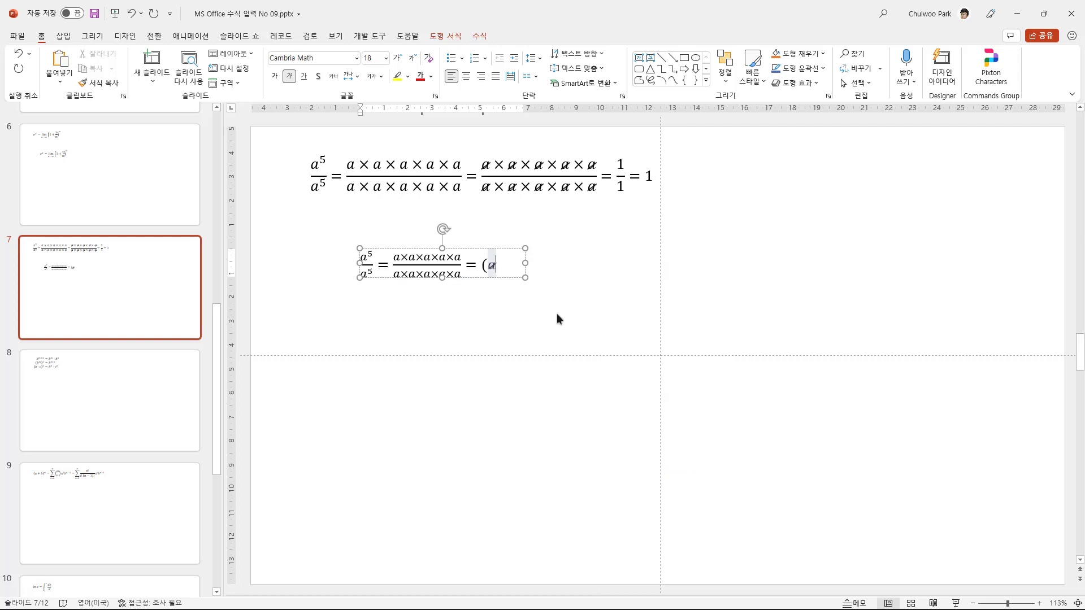
# Add a × sign after the cancelled a and close the bracket.
pyautogui.write('×')
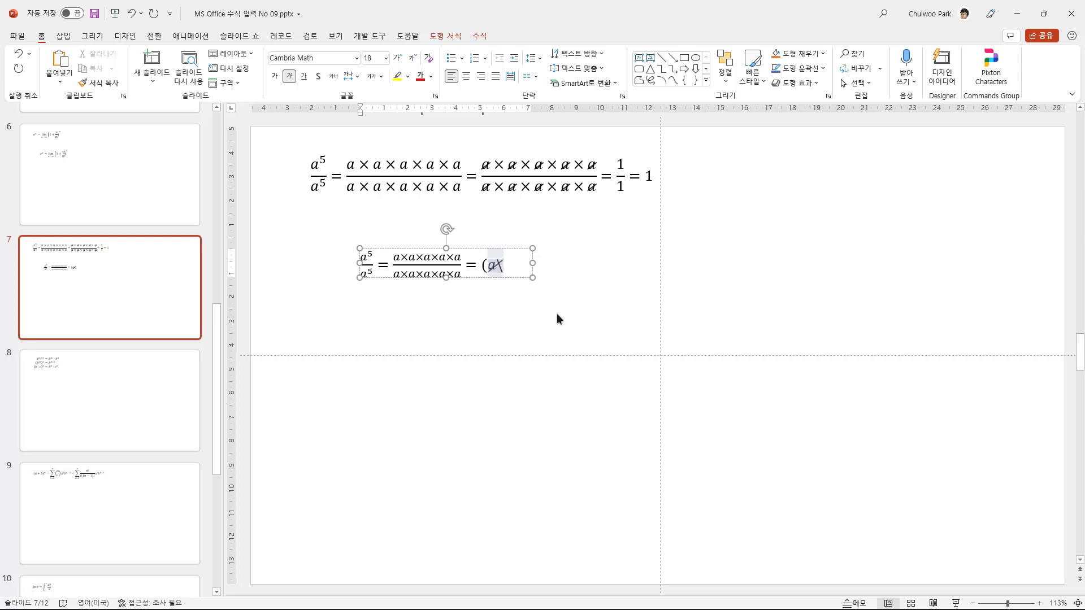
pyautogui.press('BackSpace')
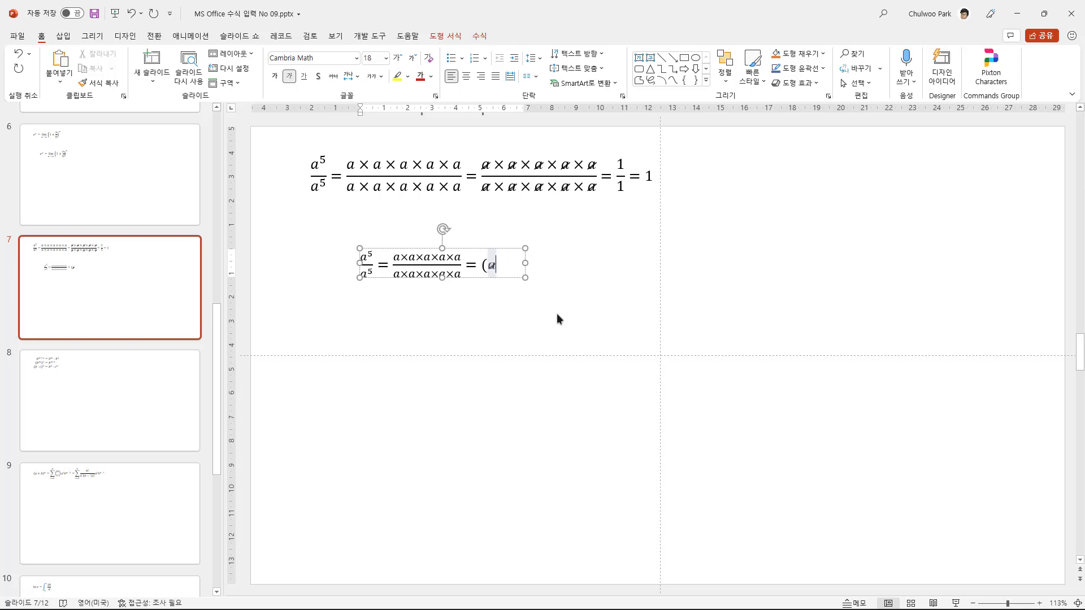
pyautogui.press('Right')
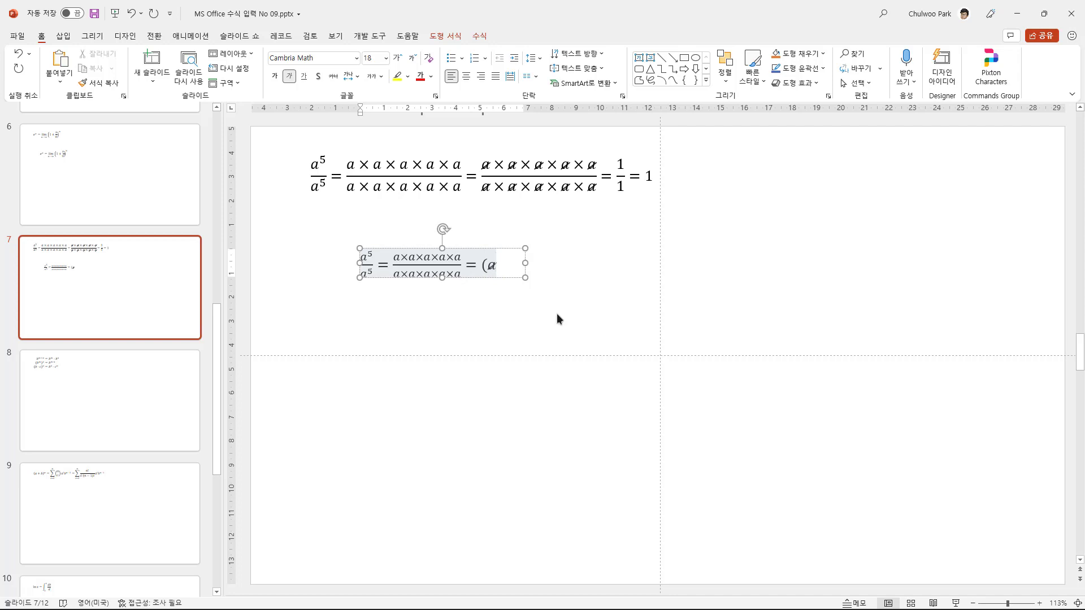
pyautogui.write('\\time')
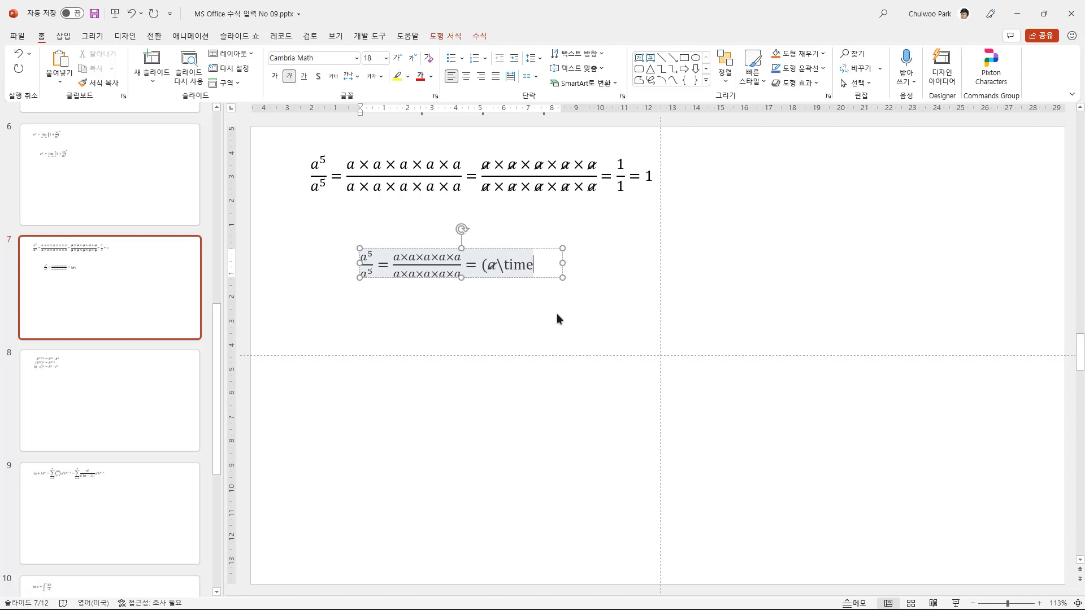
pyautogui.write('s')
pyautogui.press('space')
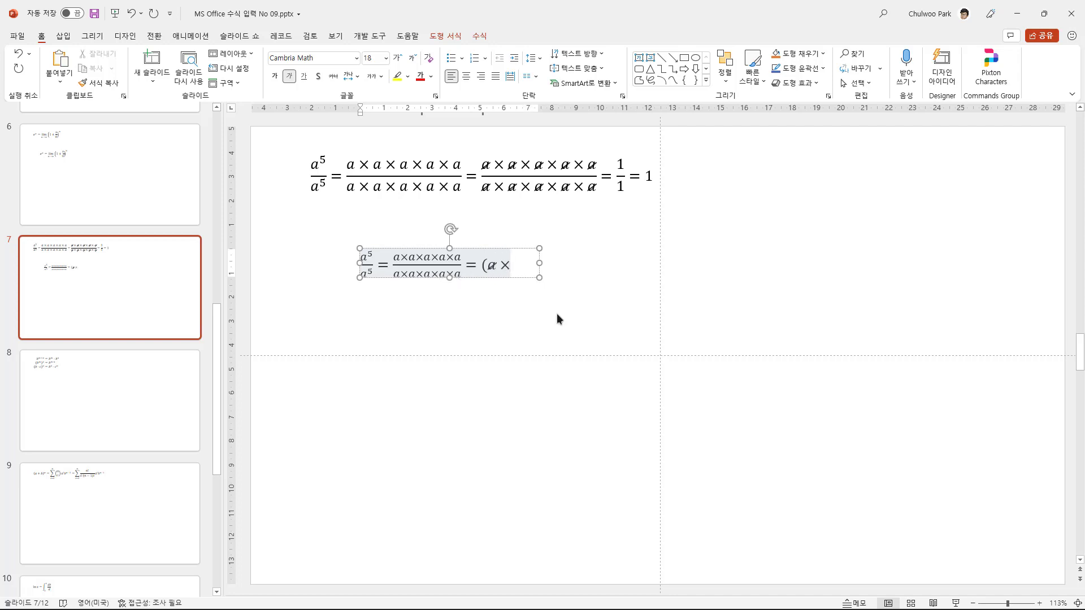
pyautogui.write(')')
# Copy the cancelled a × pair and paste it to make five a factors.
pyautogui.press('Left')
pyautogui.press('Left')
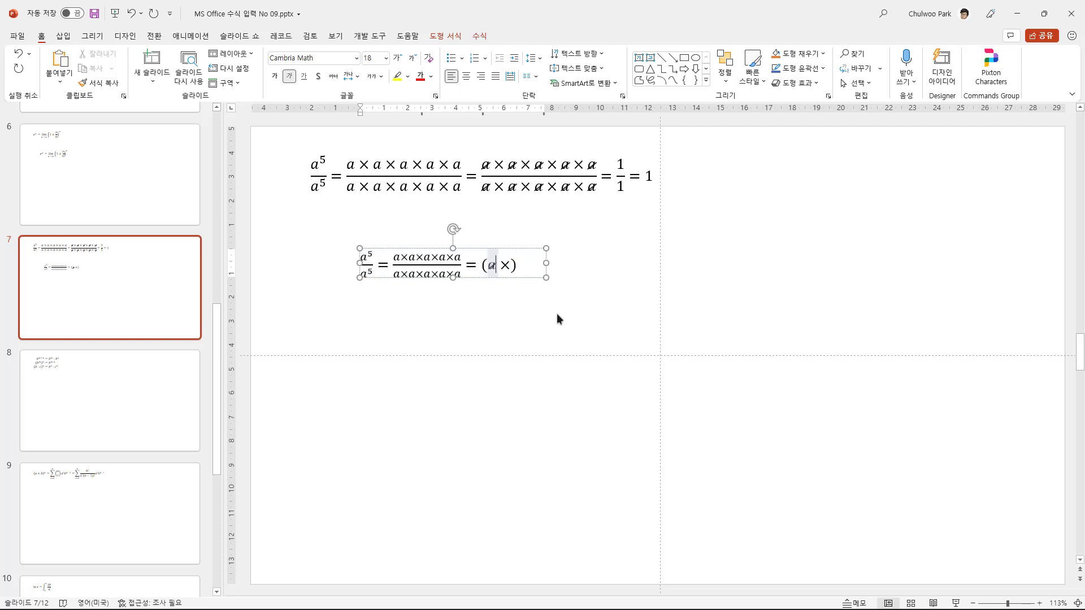
pyautogui.press('Left')
pyautogui.press('Left')
pyautogui.hotkey('shift', 'Right')
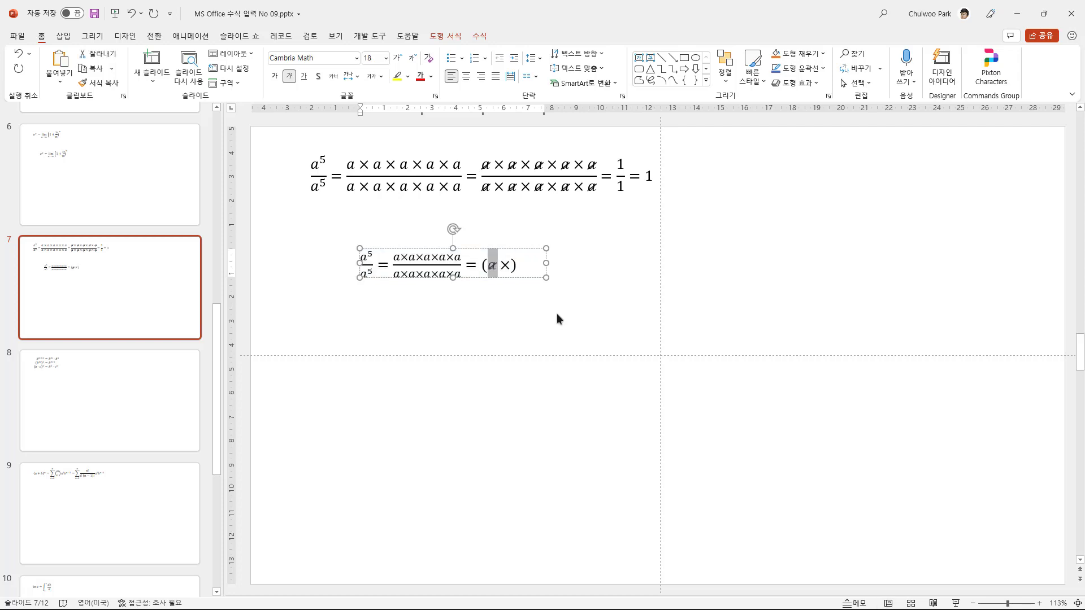
pyautogui.hotkey('shift', 'Right')
pyautogui.hotkey('ctrl', 'c')
pyautogui.press('Right')
pyautogui.hotkey('ctrl', 'v')
pyautogui.hotkey('ctrl', 'v')
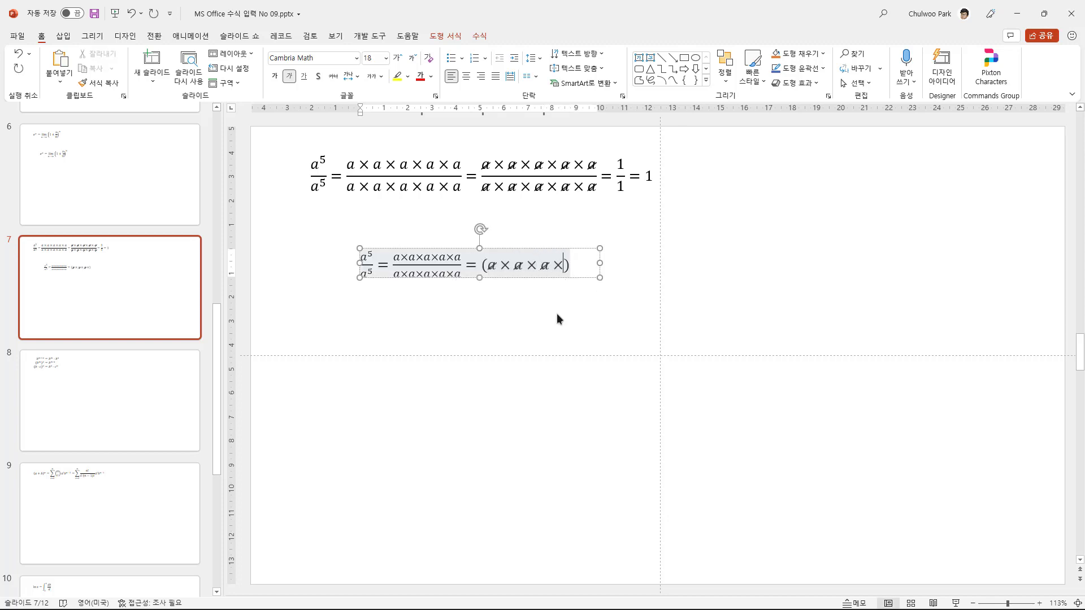
pyautogui.hotkey('ctrl', 'v')
pyautogui.hotkey('ctrl', 'v')
pyautogui.press('BackSpace')
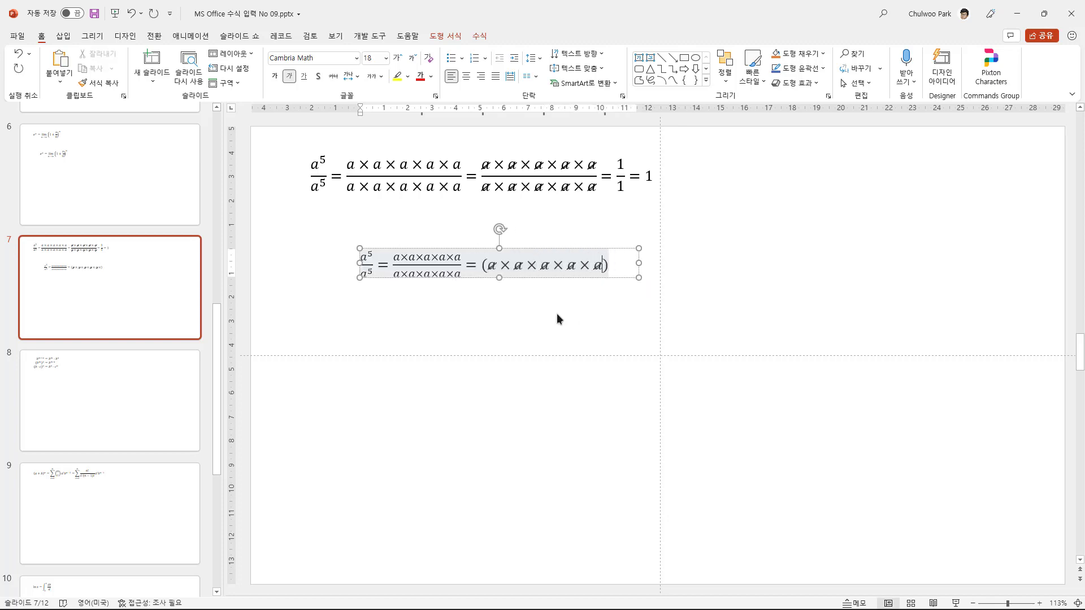
# Paste the five-a product as the denominator and finish with = 1/1 = 1.
pyautogui.hotkey('shift', 'Left')
pyautogui.hotkey('shift', 'Left')
pyautogui.hotkey('shift', 'Left')
pyautogui.hotkey('shift', 'Left')
pyautogui.hotkey('shift', 'Left')
pyautogui.hotkey('shift', 'Left')
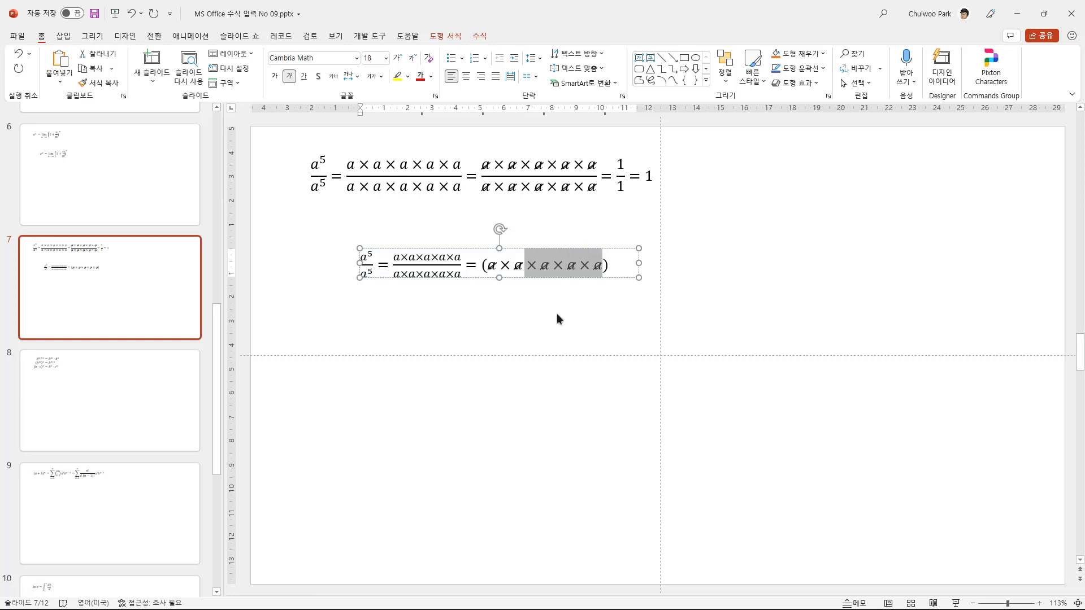
pyautogui.hotkey('shift', 'Left')
pyautogui.hotkey('shift', 'Left')
pyautogui.hotkey('shift', 'Left')
pyautogui.press('Right')
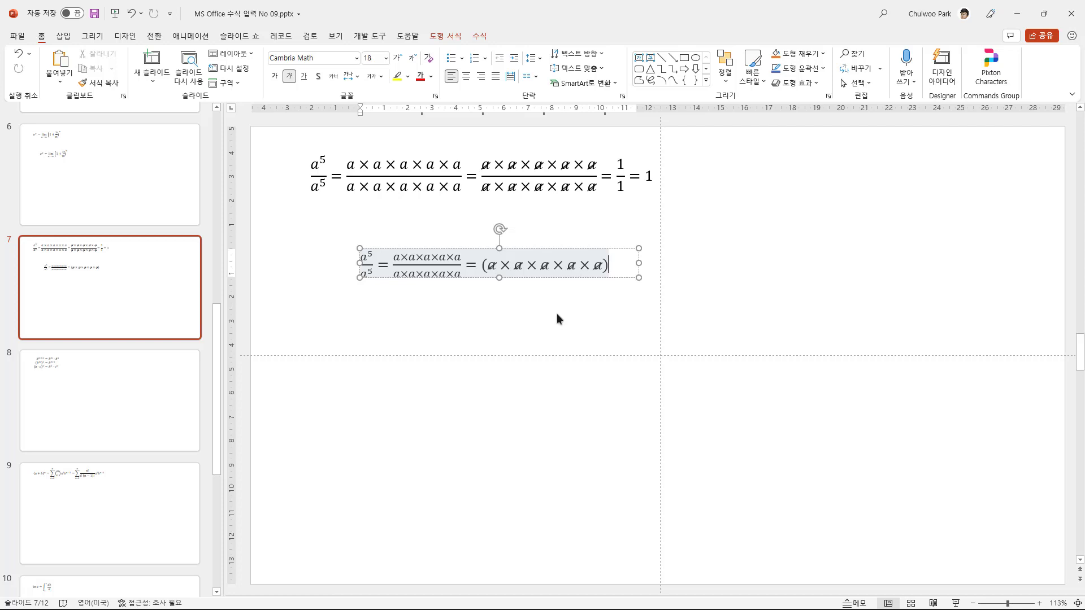
pyautogui.write('/')
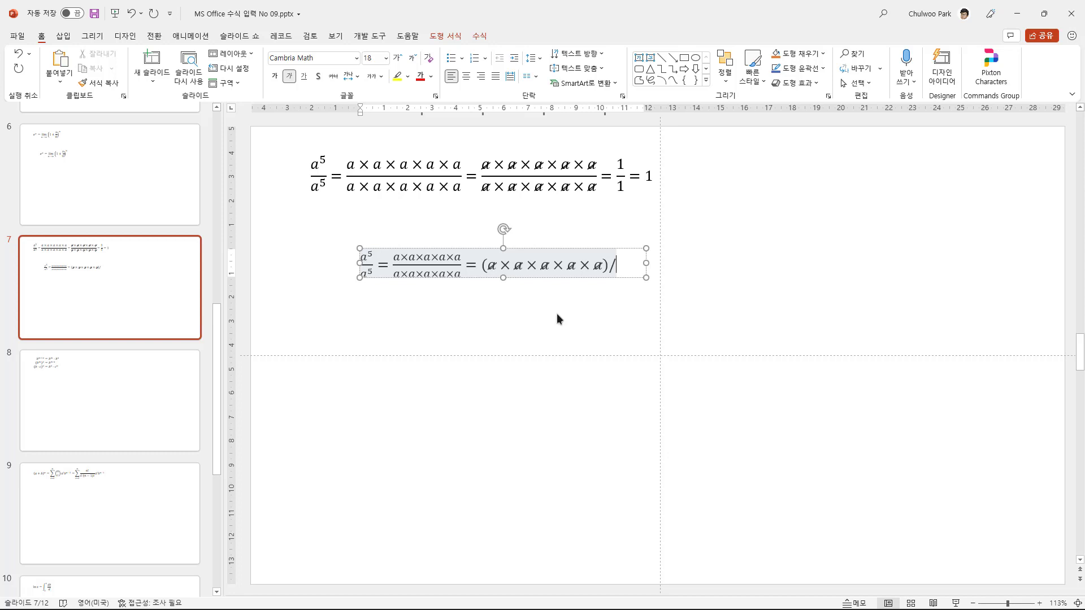
pyautogui.write('()')
pyautogui.press('Left')
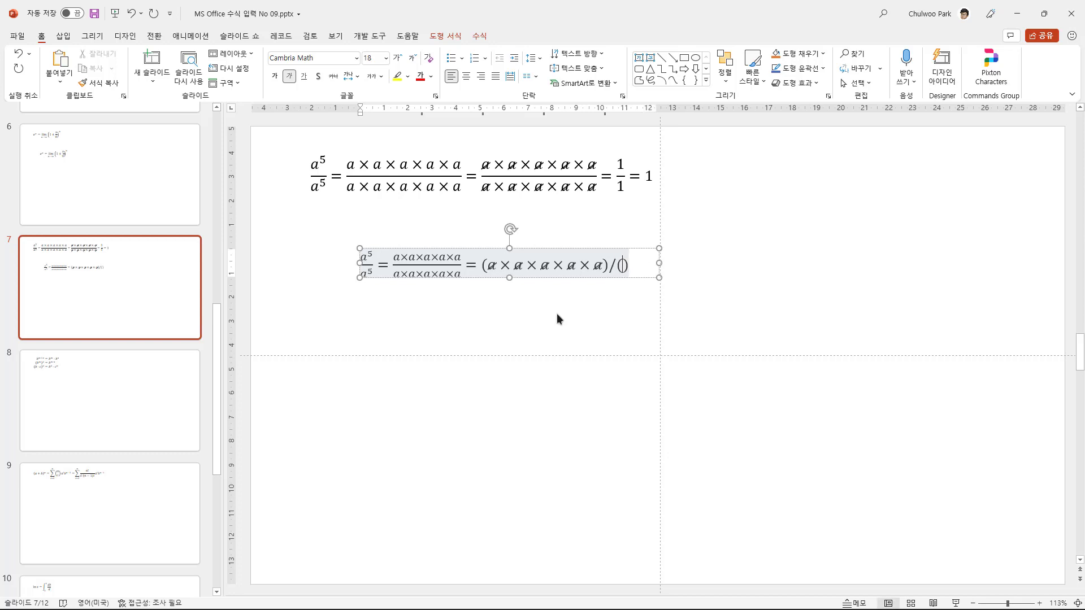
pyautogui.hotkey('ctrl', 'v')
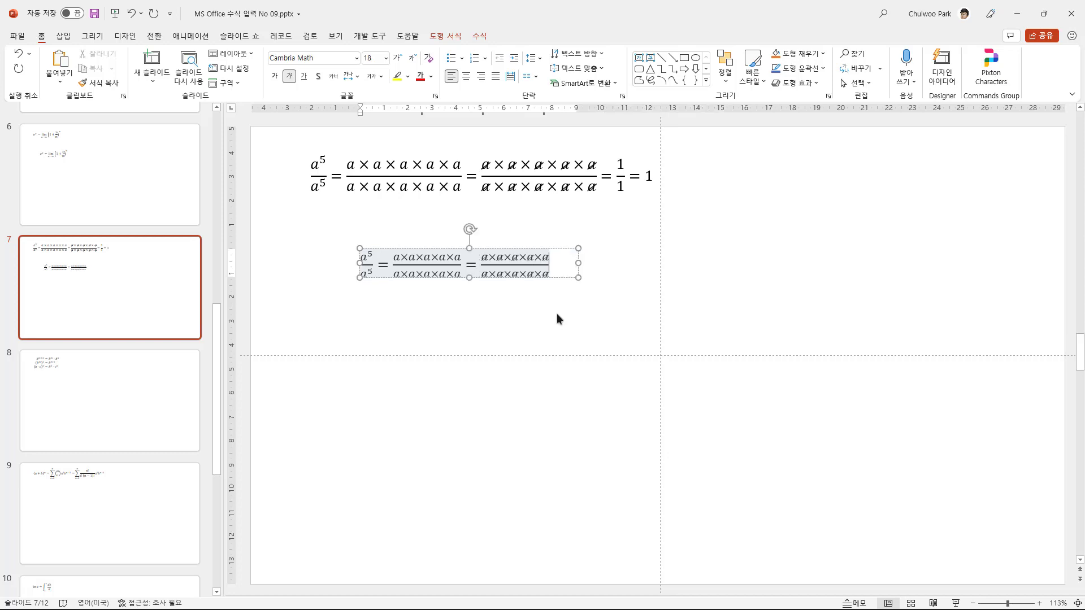
pyautogui.write('= 1')
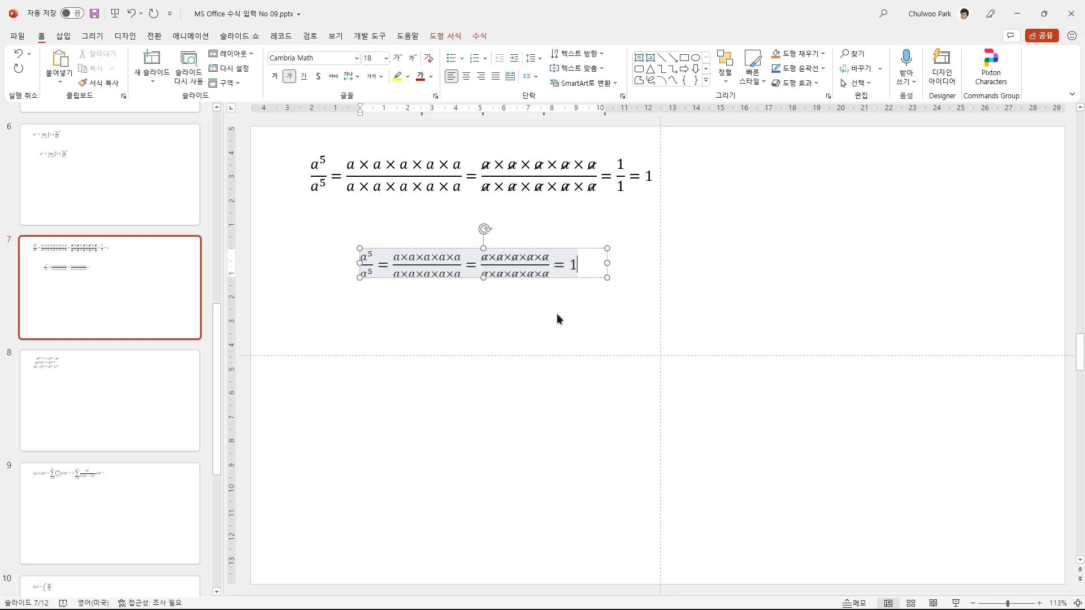
pyautogui.write('/1')
pyautogui.write(' = 1')
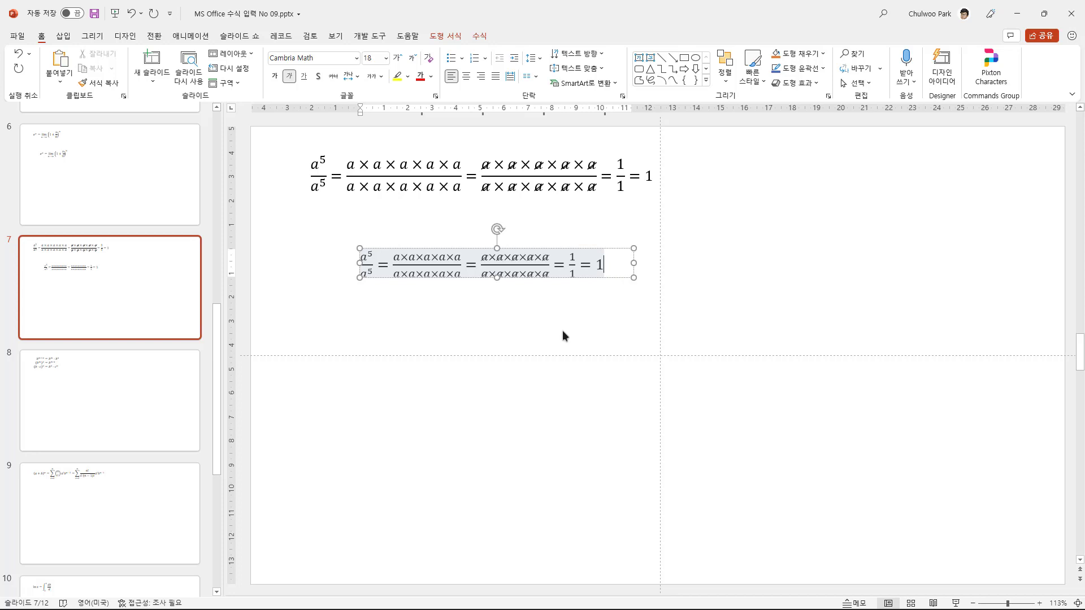
# Type \cancel after the first a× in the lower equation's denominator.
pyautogui.click(565, 352)
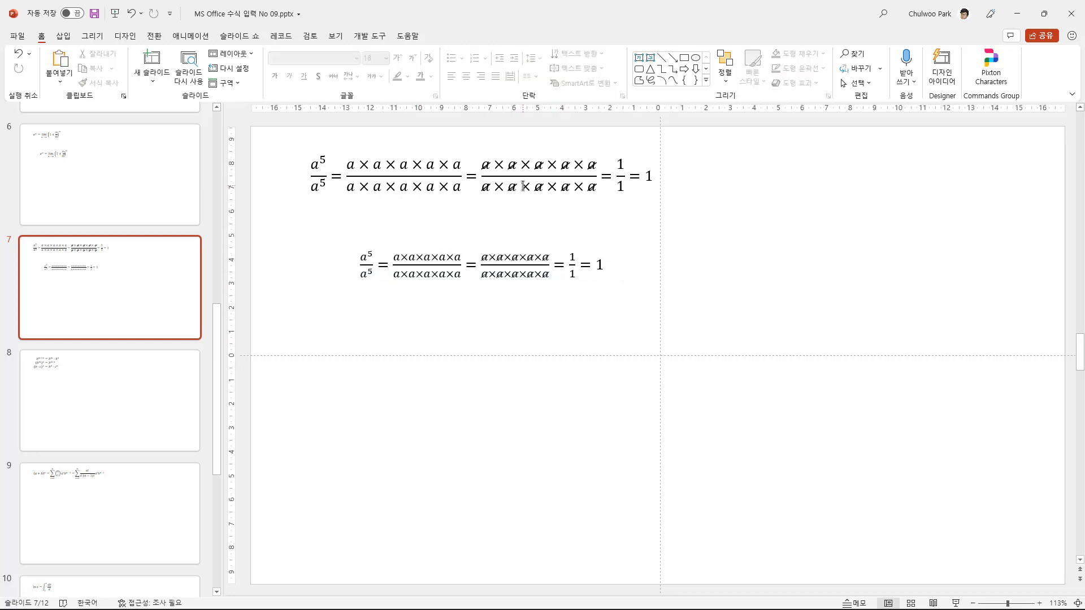
pyautogui.click(498, 273)
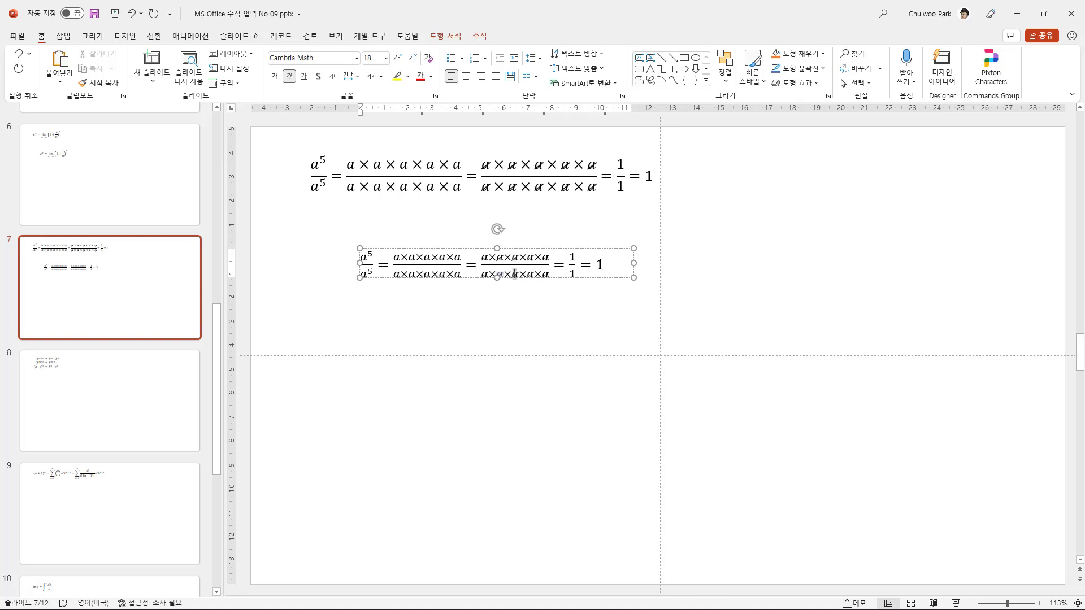
pyautogui.click(511, 274)
pyautogui.write('\\cance')
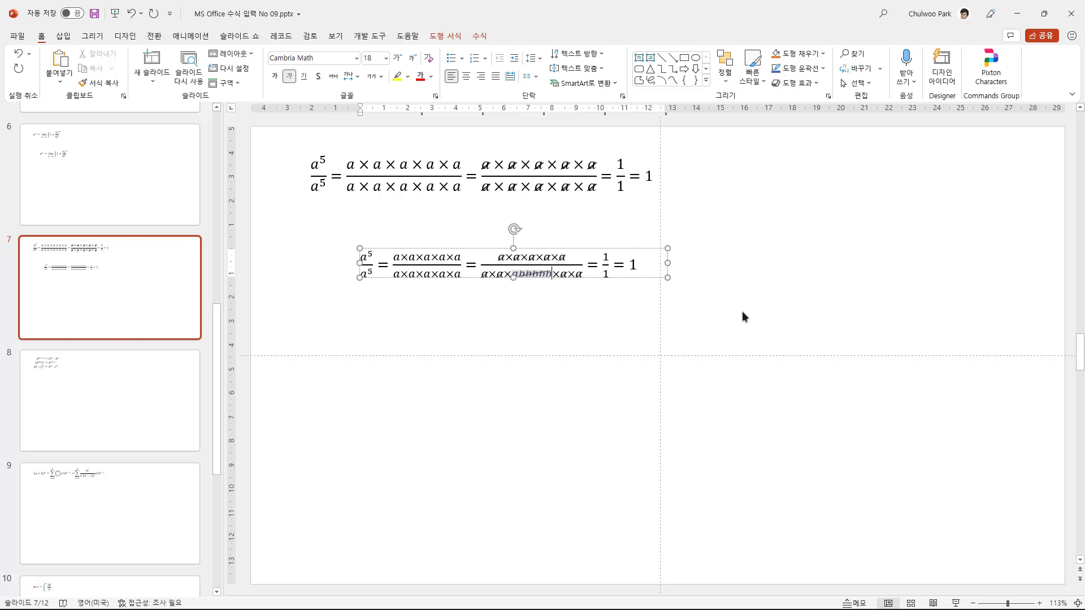
pyautogui.write('l')
pyautogui.click(575, 313)
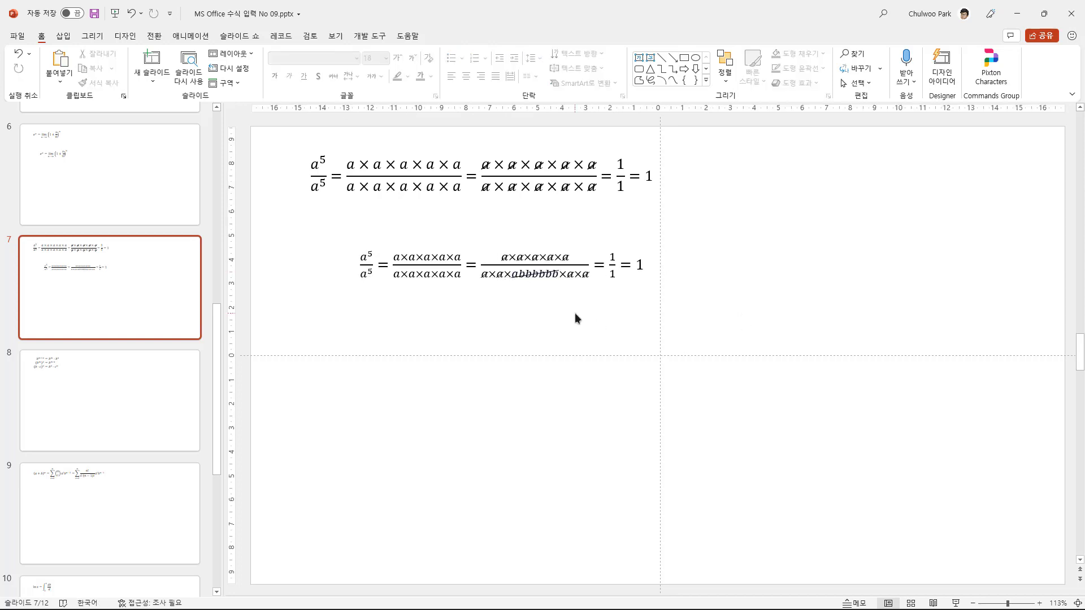
# Delete the leftover letters from the denominator, then go to slide 8.
pyautogui.doubleClick(515, 272)
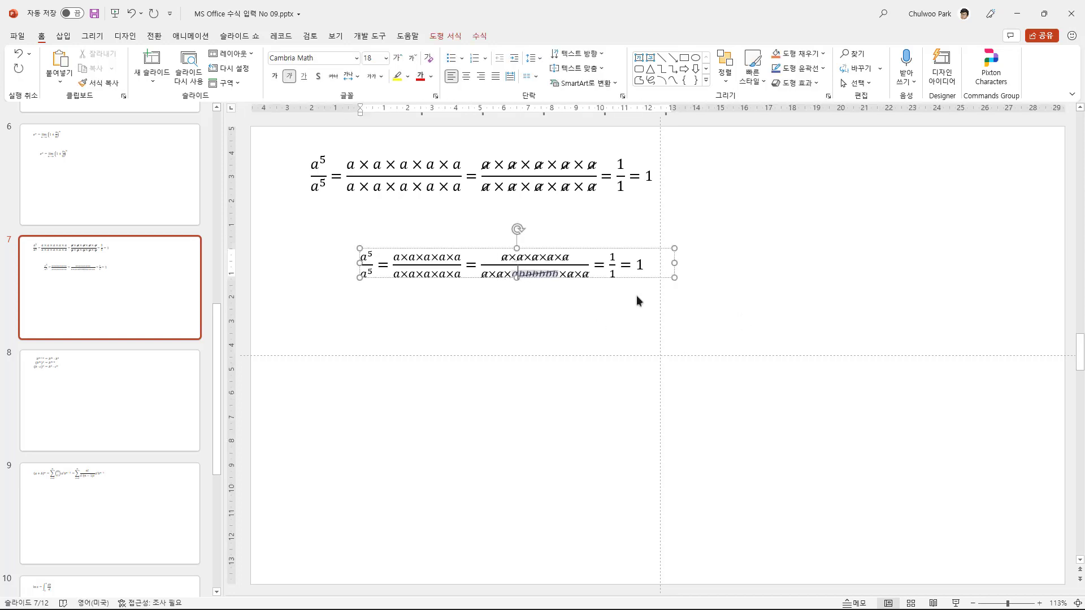
pyautogui.press('Delete')
pyautogui.press('Delete')
pyautogui.press('Delete')
pyautogui.press('Delete')
pyautogui.press('Delete')
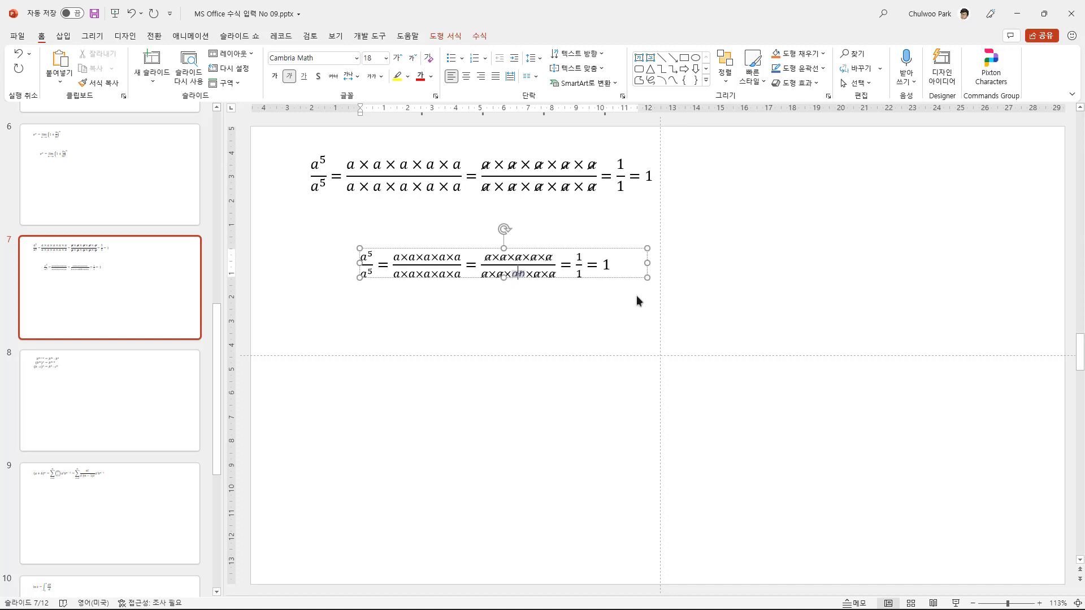
pyautogui.press('Delete')
pyautogui.click(575, 336)
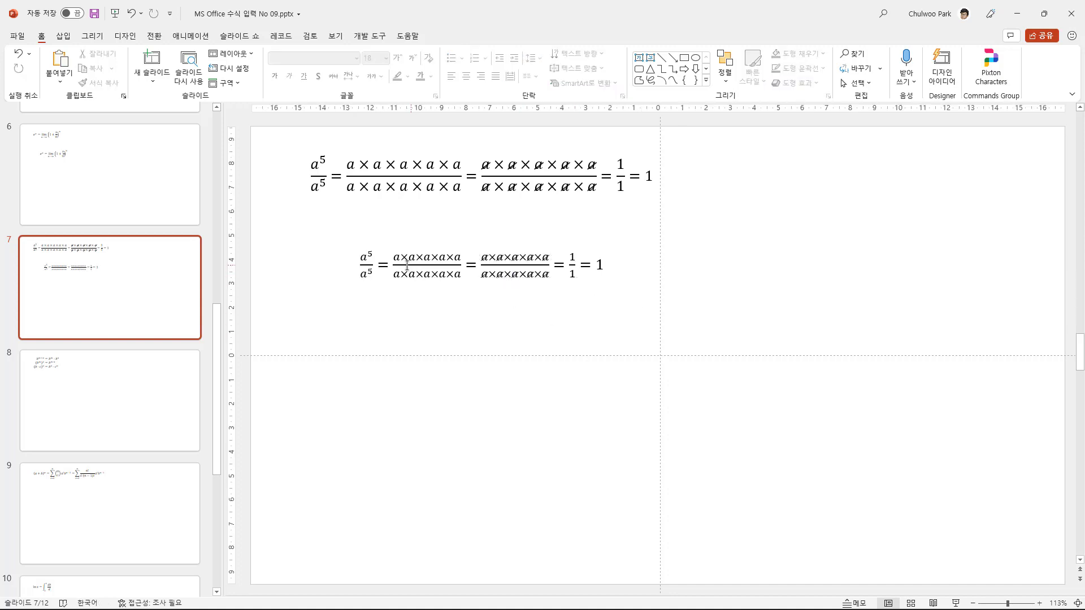
pyautogui.click(116, 408)
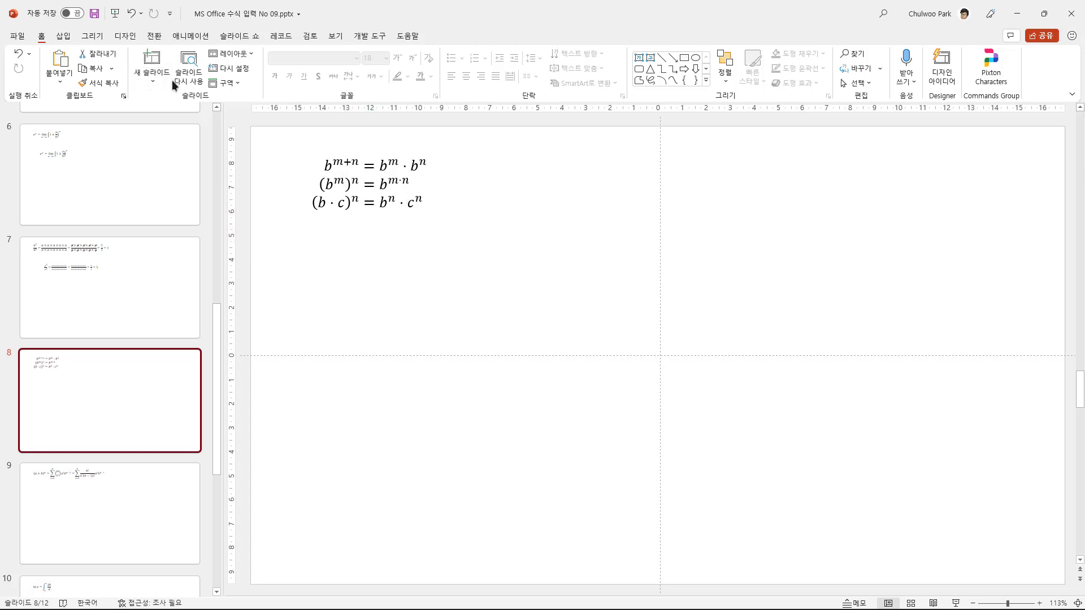
# Insert a new equation on slide 8 and move it below the existing laws.
pyautogui.click(69, 38)
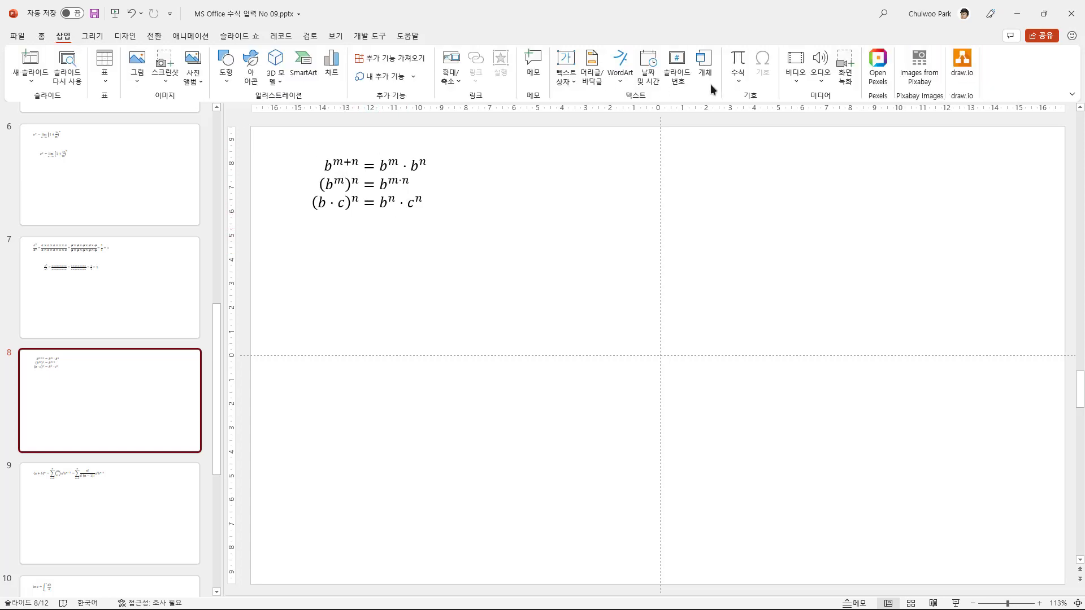
pyautogui.click(737, 63)
pyautogui.click(729, 335)
pyautogui.moveTo(729, 334); pyautogui.dragTo(424, 265)
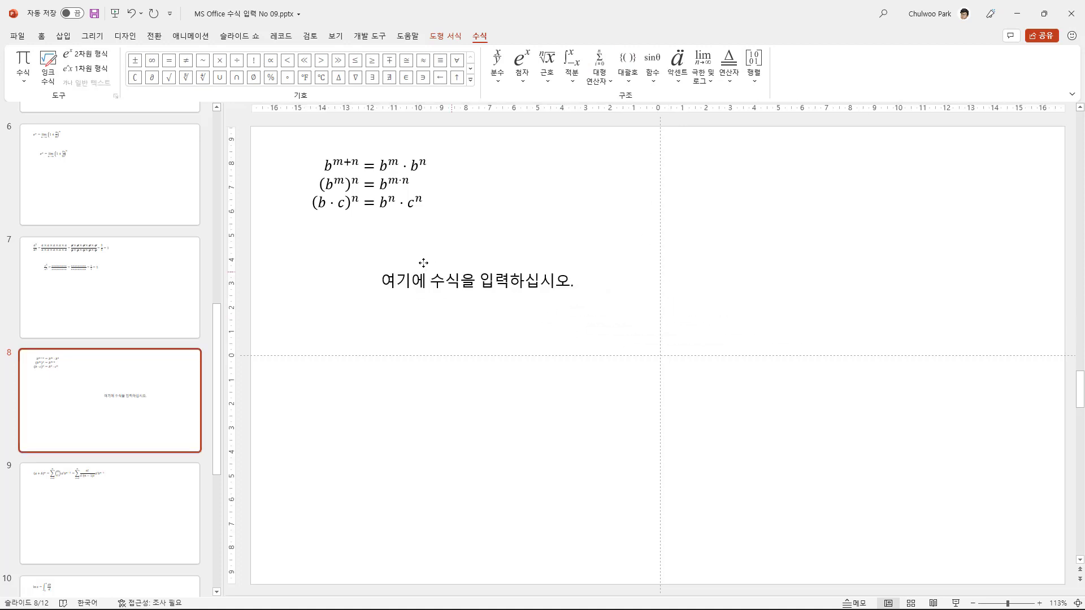
pyautogui.click(502, 277)
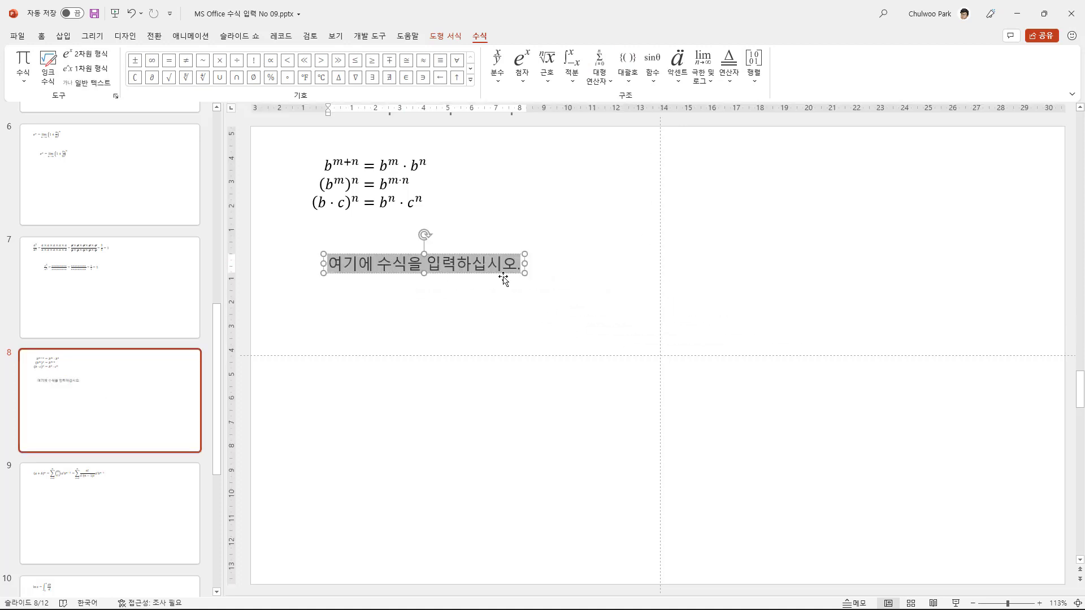
# Type b^(m+n) = with an & alignment marker after the equals sign.
pyautogui.write('b^')
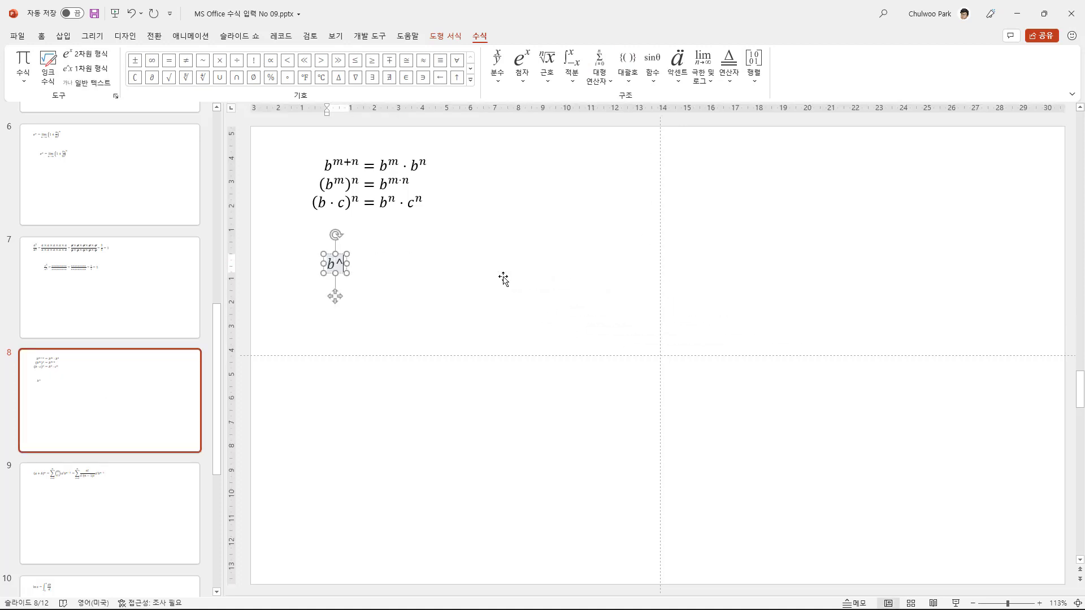
pyautogui.write('(m')
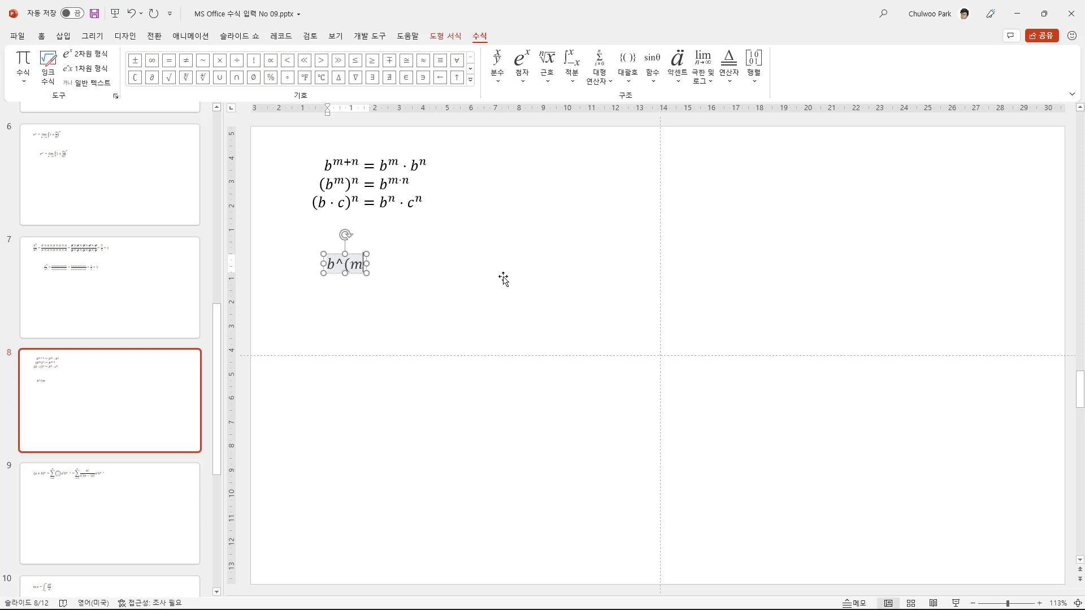
pyautogui.write('+n')
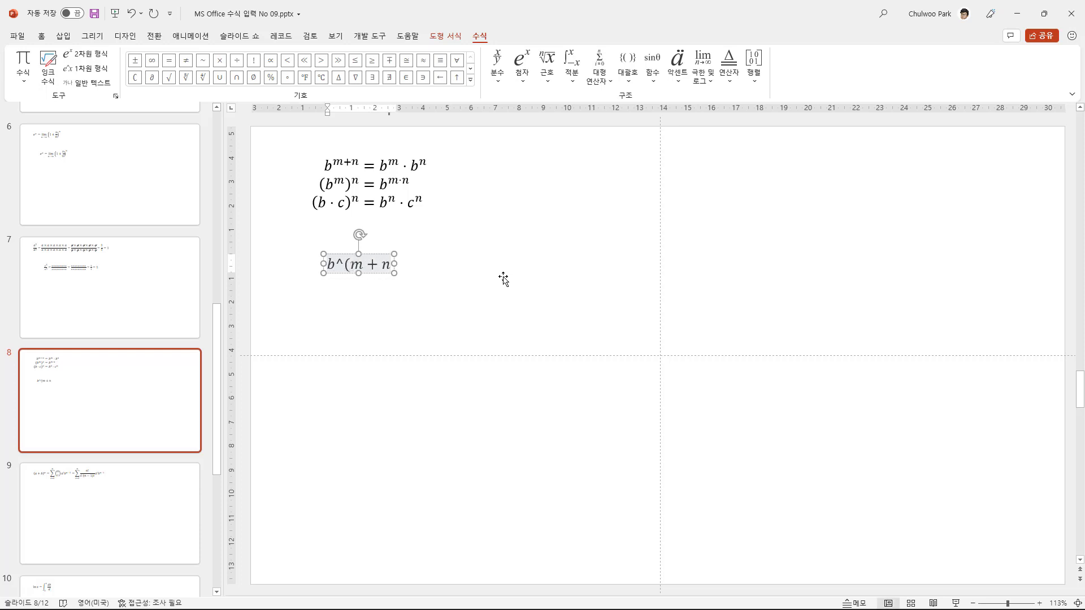
pyautogui.write(')')
pyautogui.press('space')
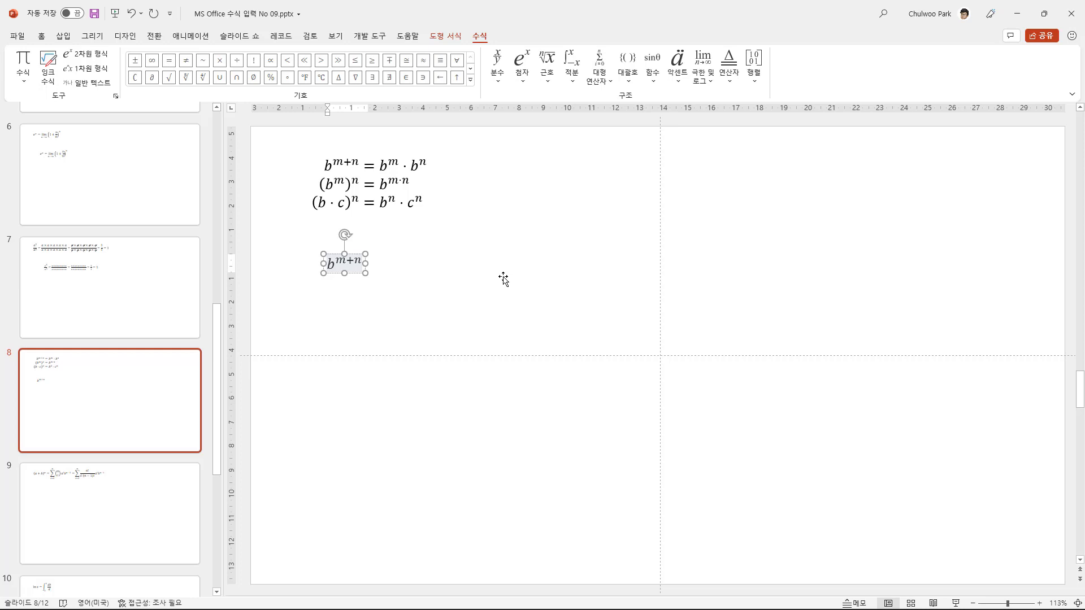
pyautogui.write('=')
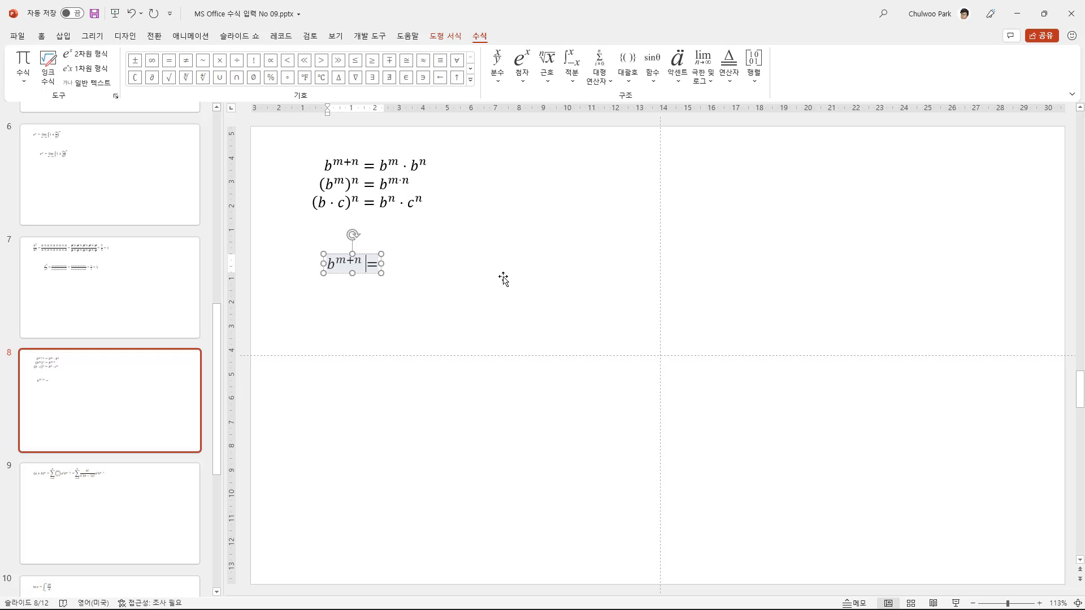
pyautogui.write('&')
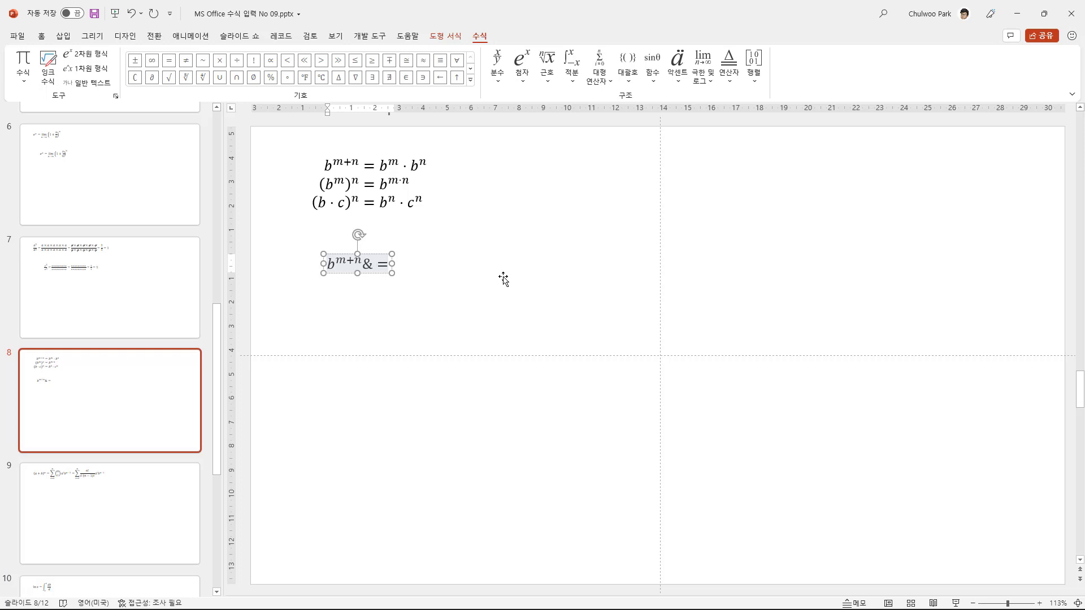
pyautogui.hotkey('shift', 'Left')
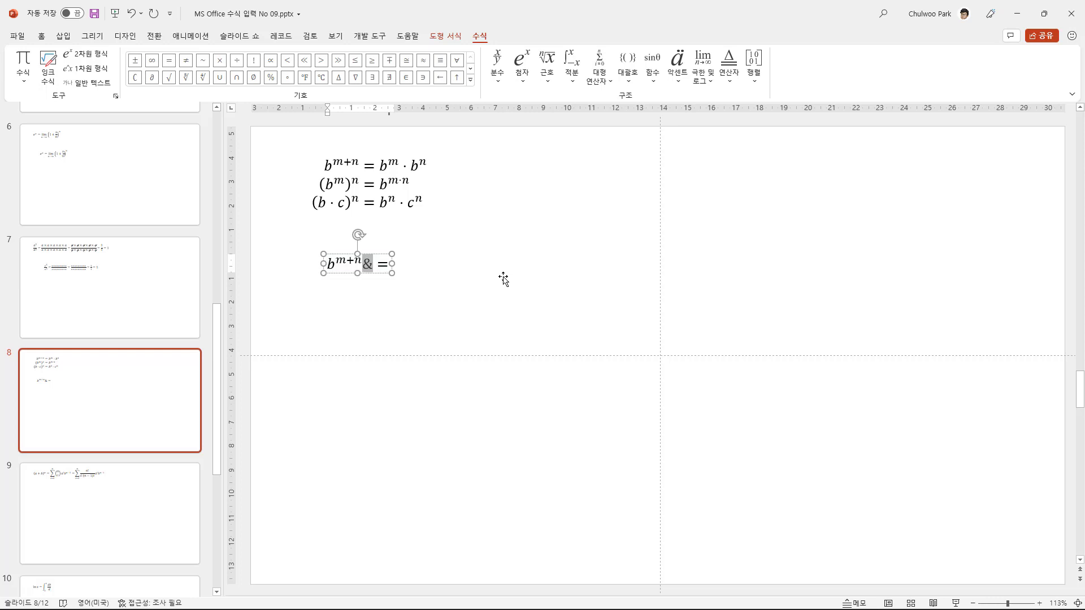
pyautogui.press('Right')
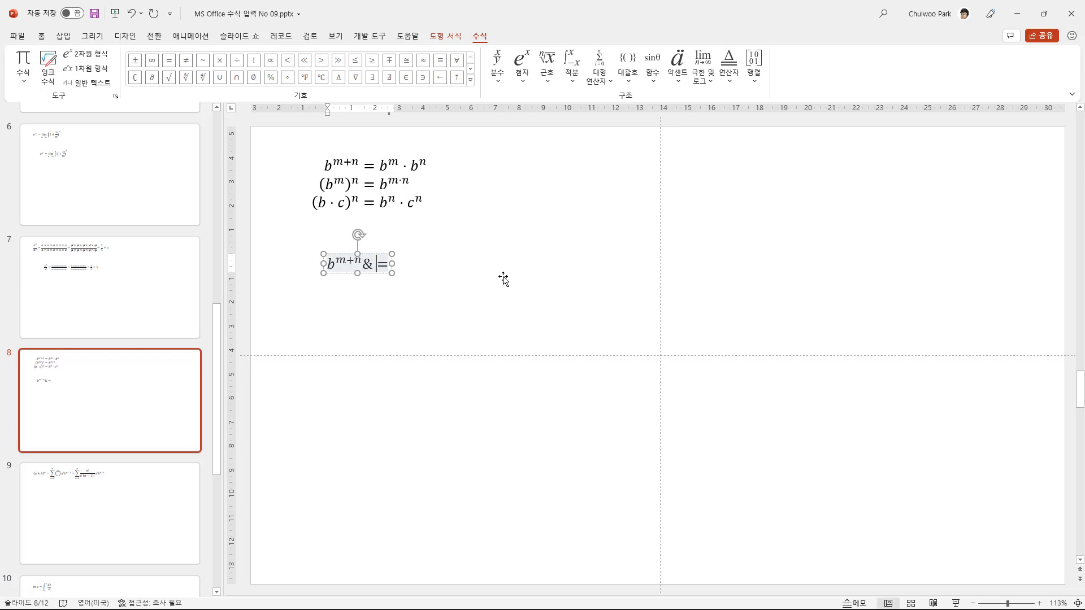
pyautogui.hotkey('shift', 'Right')
pyautogui.press('Right')
# Complete the right side as b^m · b^n and start a new line.
pyautogui.write('b^')
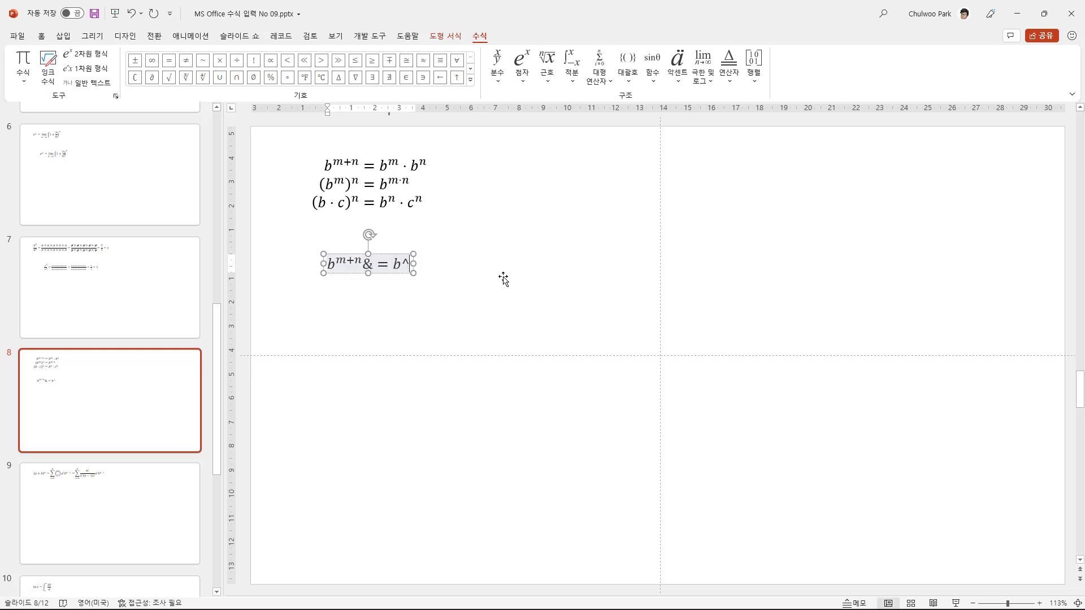
pyautogui.write('m')
pyautogui.press('space')
pyautogui.write('\\')
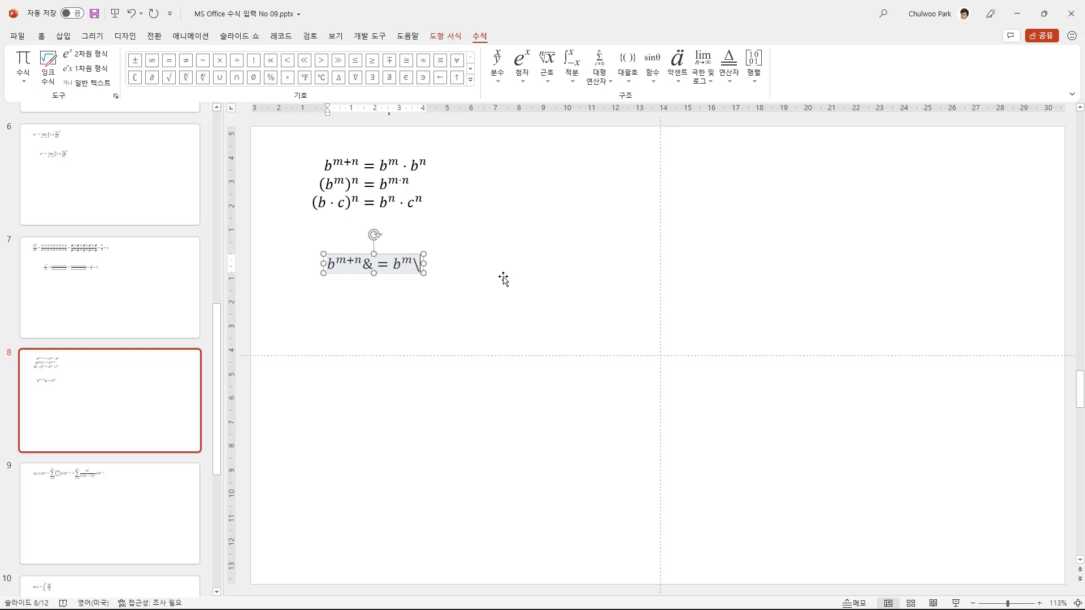
pyautogui.write('cdot')
pyautogui.press('space')
pyautogui.write('b^')
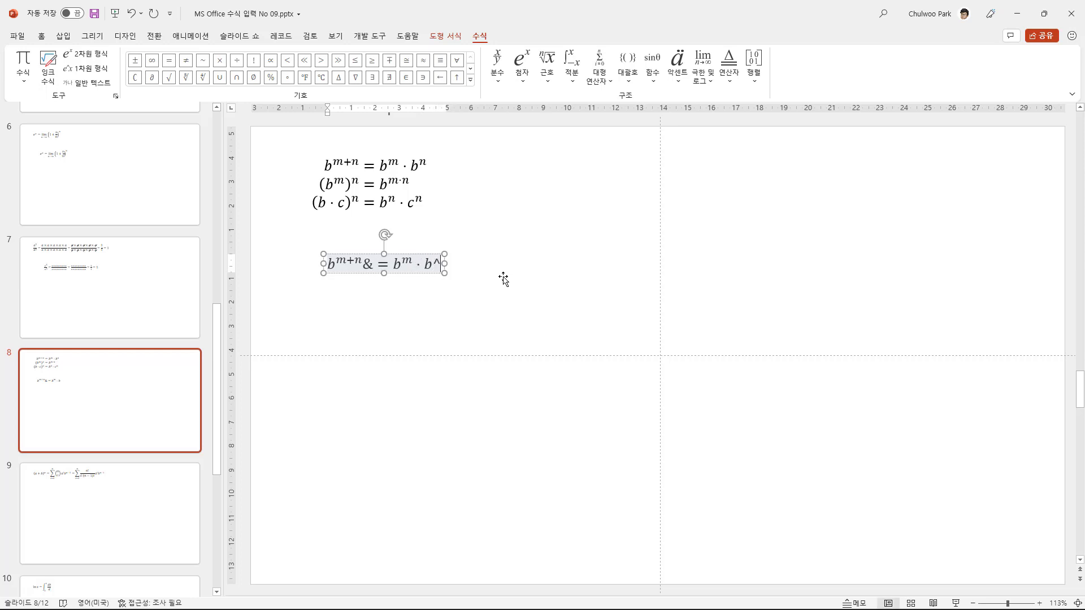
pyautogui.write('n')
pyautogui.press('space')
pyautogui.press('Return')
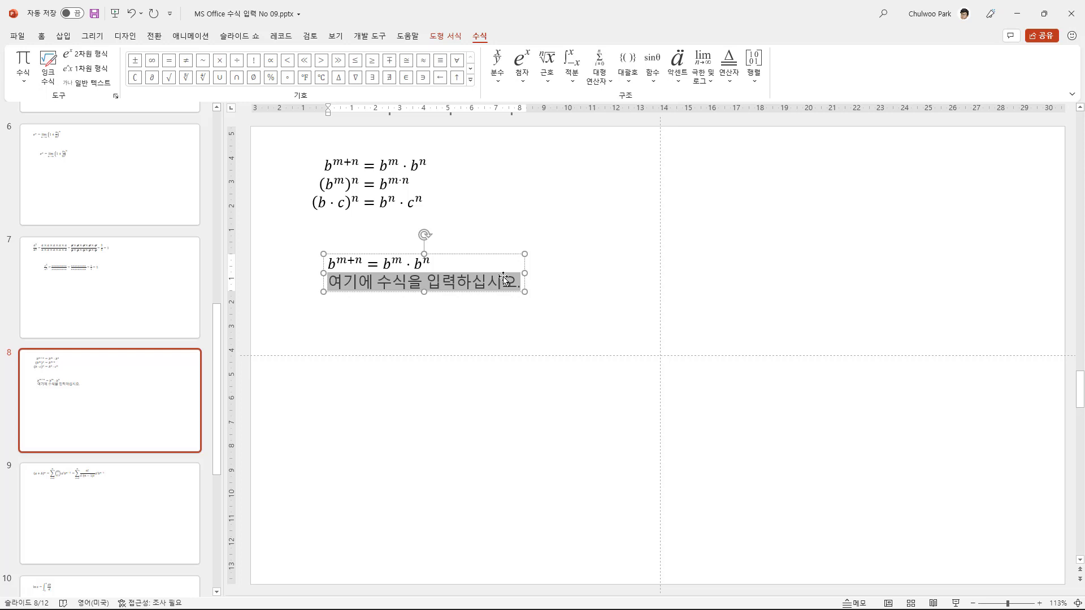
# Type (b^m)^n &= b^(m·n) on the second line, then begin a third line.
pyautogui.write('(')
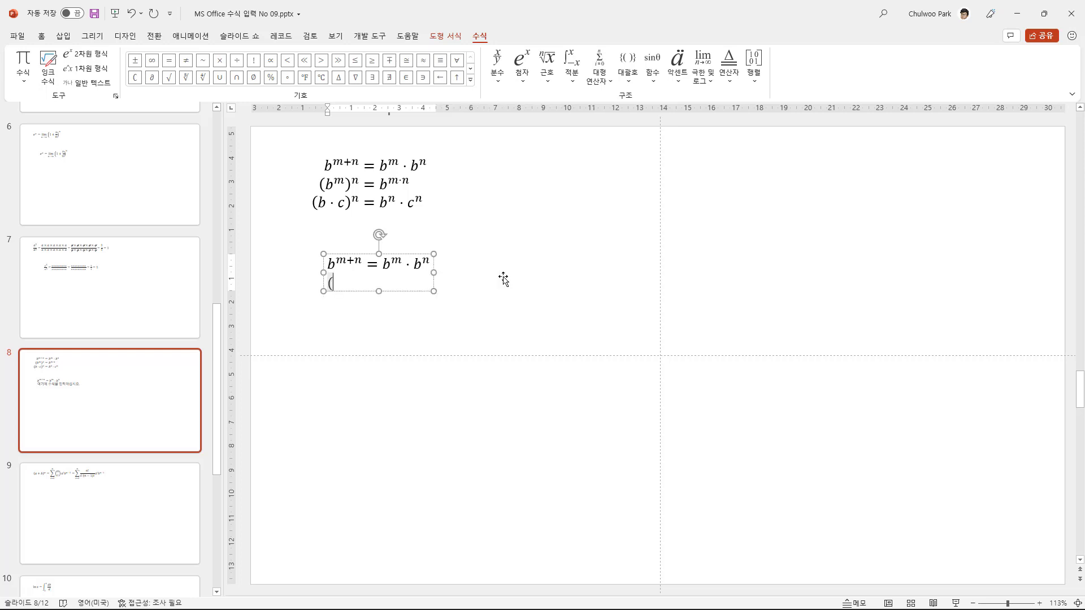
pyautogui.write('b^m')
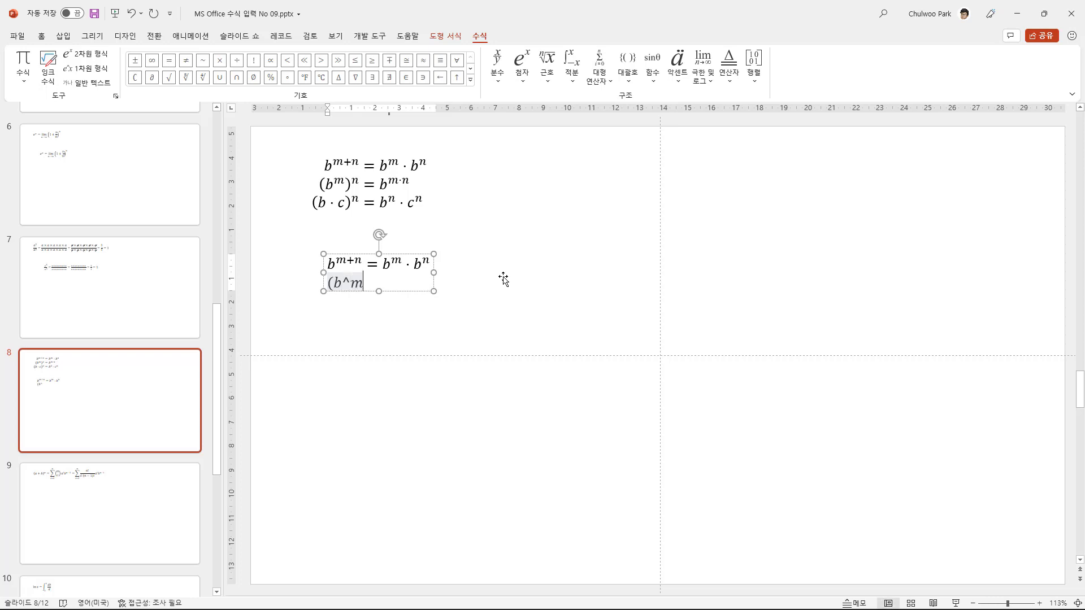
pyautogui.write(')')
pyautogui.write('^n')
pyautogui.press('space')
pyautogui.write('&=')
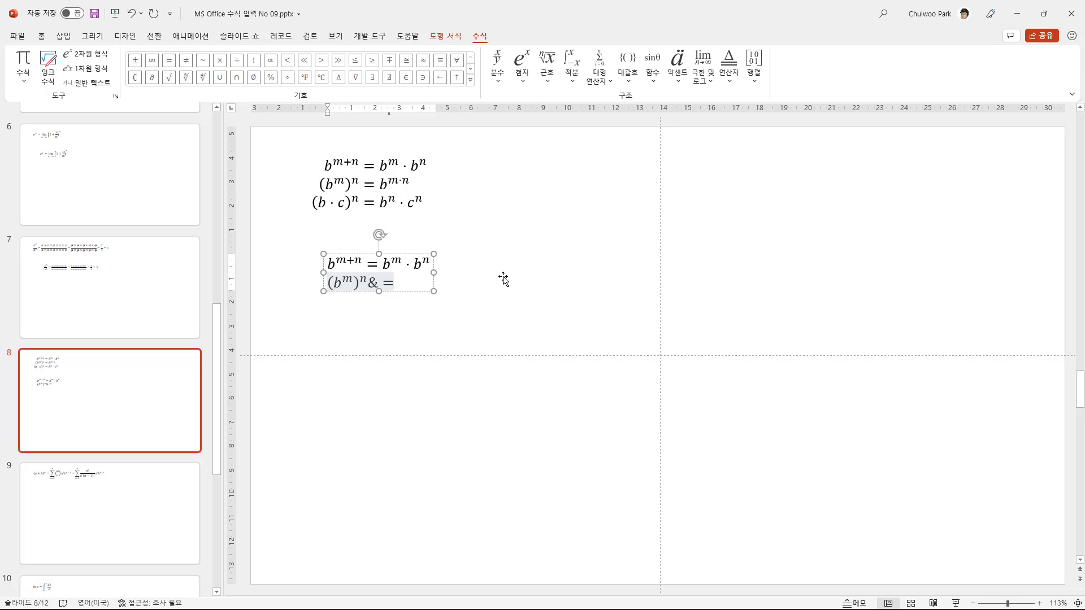
pyautogui.write('b')
pyautogui.write('^(')
pyautogui.write('m')
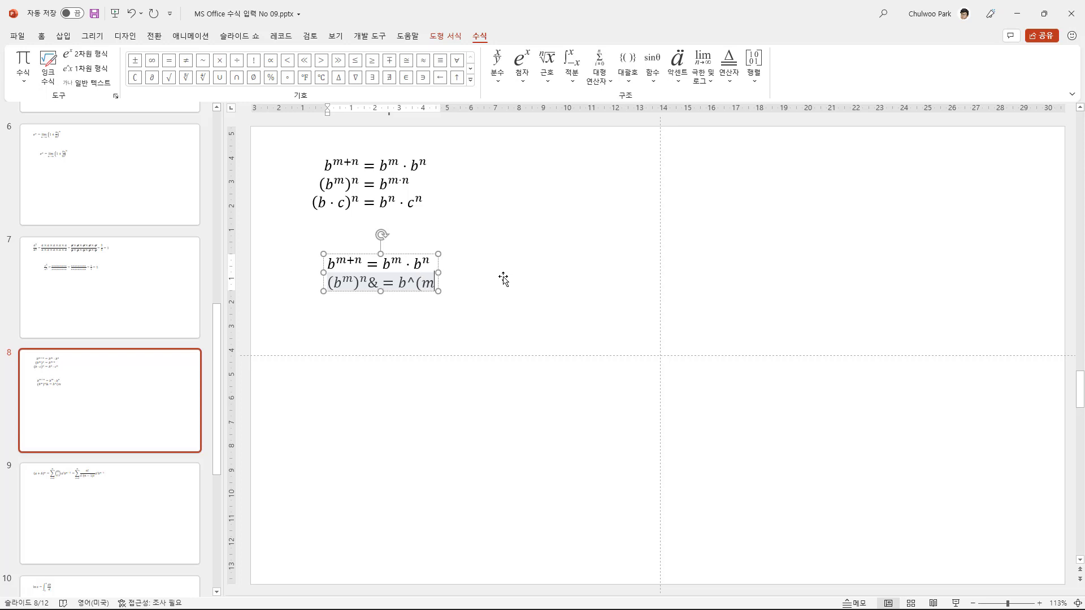
pyautogui.write('\\cdot ')
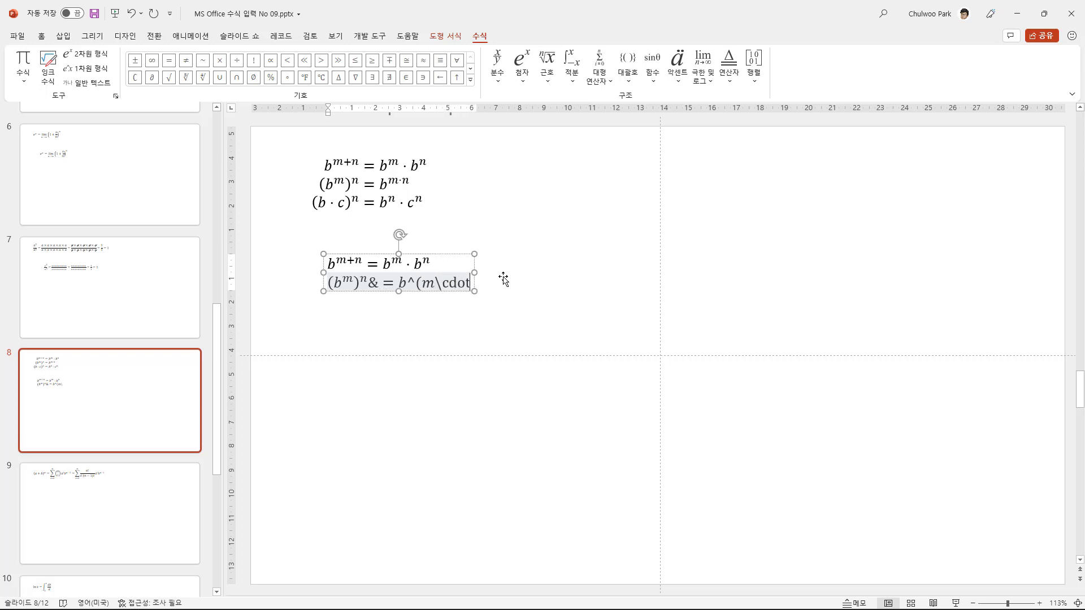
pyautogui.press('BackSpace')
pyautogui.press('BackSpace')
pyautogui.press('BackSpace')
pyautogui.press('BackSpace')
pyautogui.press('BackSpace')
pyautogui.press('BackSpace')
pyautogui.write(' · n')
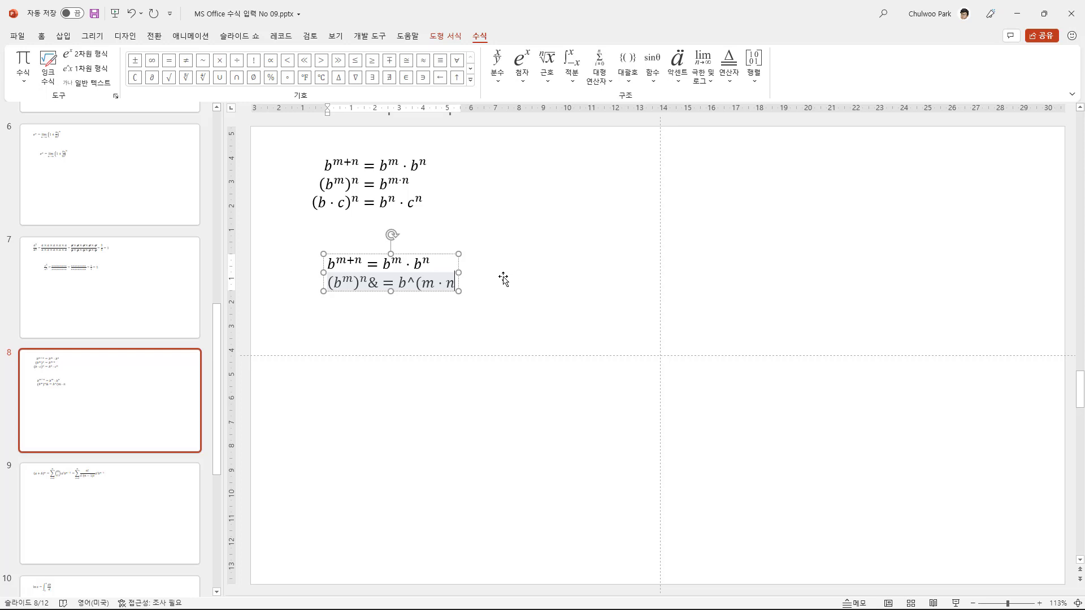
pyautogui.write(')')
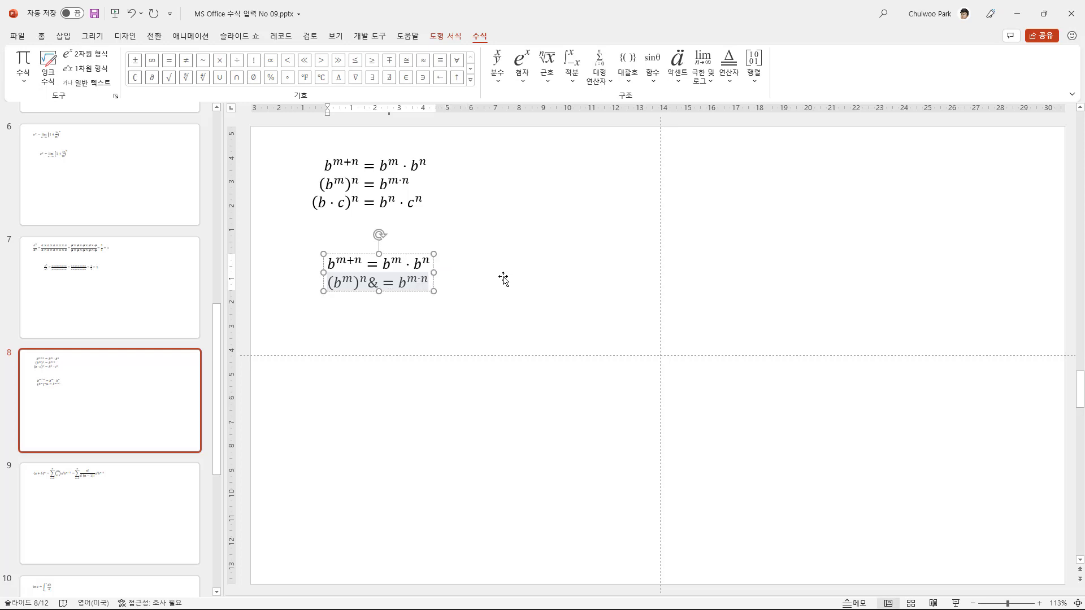
pyautogui.press('Return')
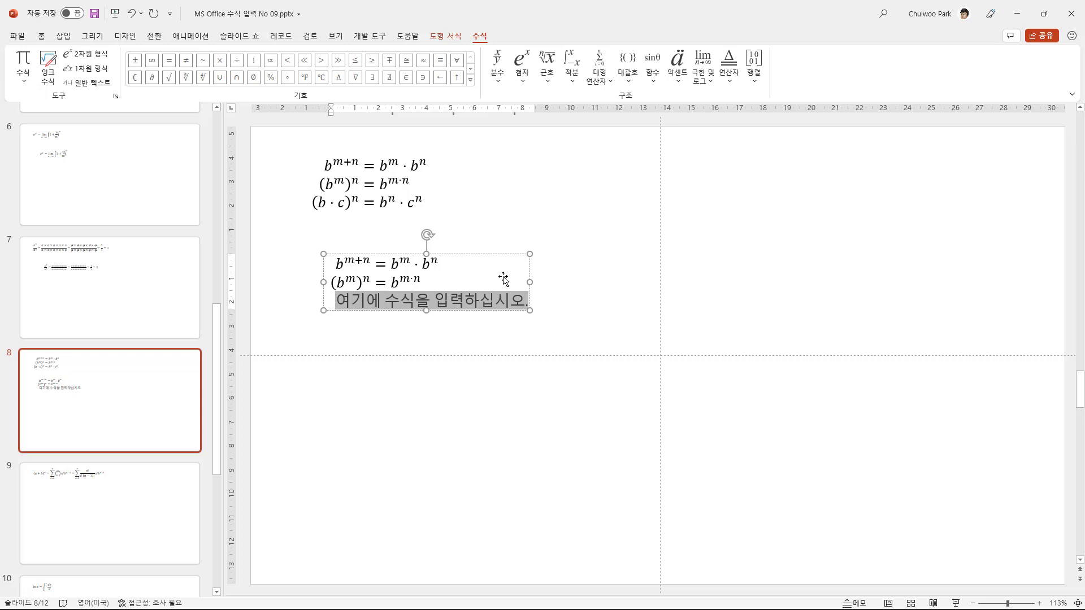
# Type the third line (b·c)^n = b^n·c^n and put an & alignment mark before its equals sign.
pyautogui.write('(b\\')
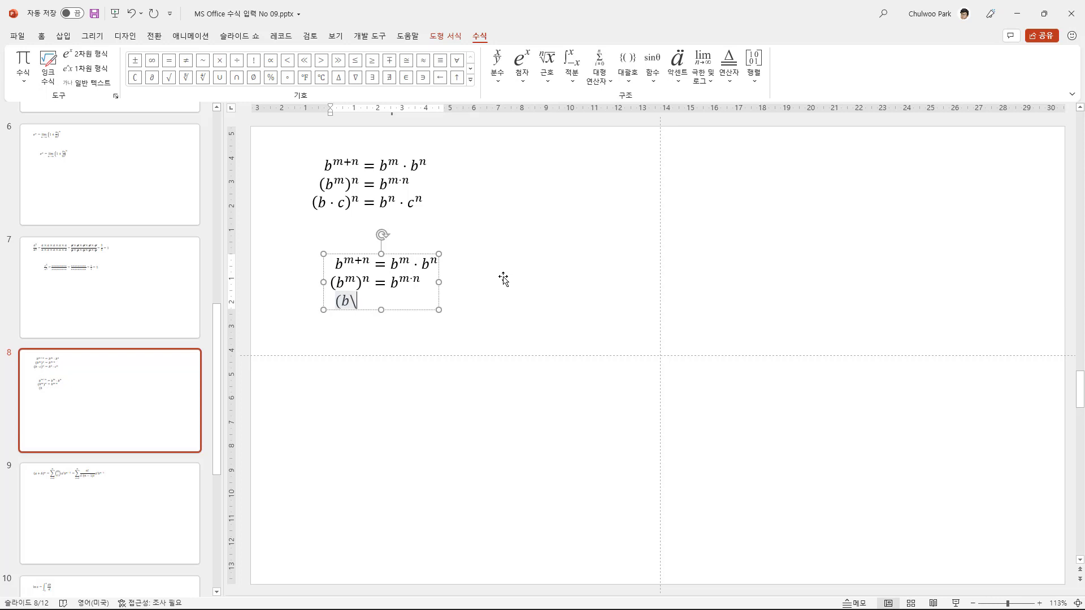
pyautogui.write('cdot c')
pyautogui.write(')')
pyautogui.write('^n =')
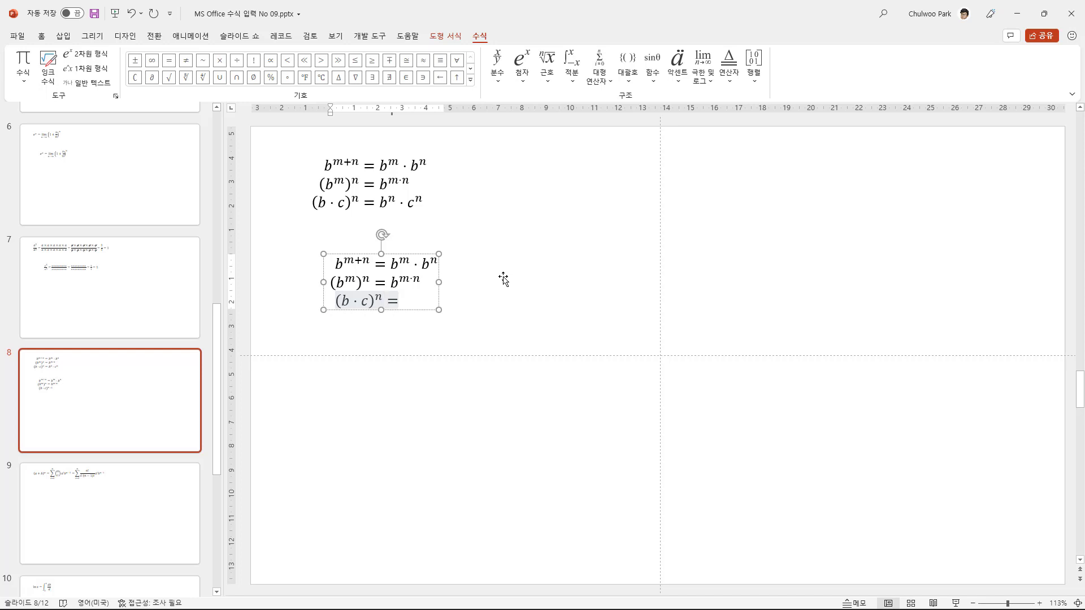
pyautogui.write('b^n ')
pyautogui.write('\\c')
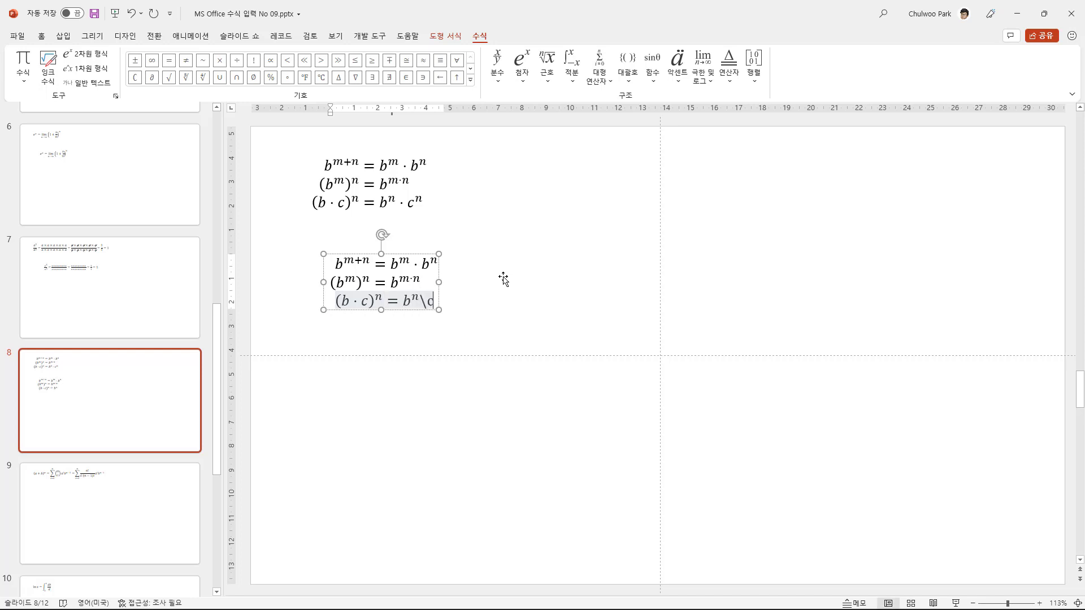
pyautogui.write('dot ')
pyautogui.write('c')
pyautogui.write('^')
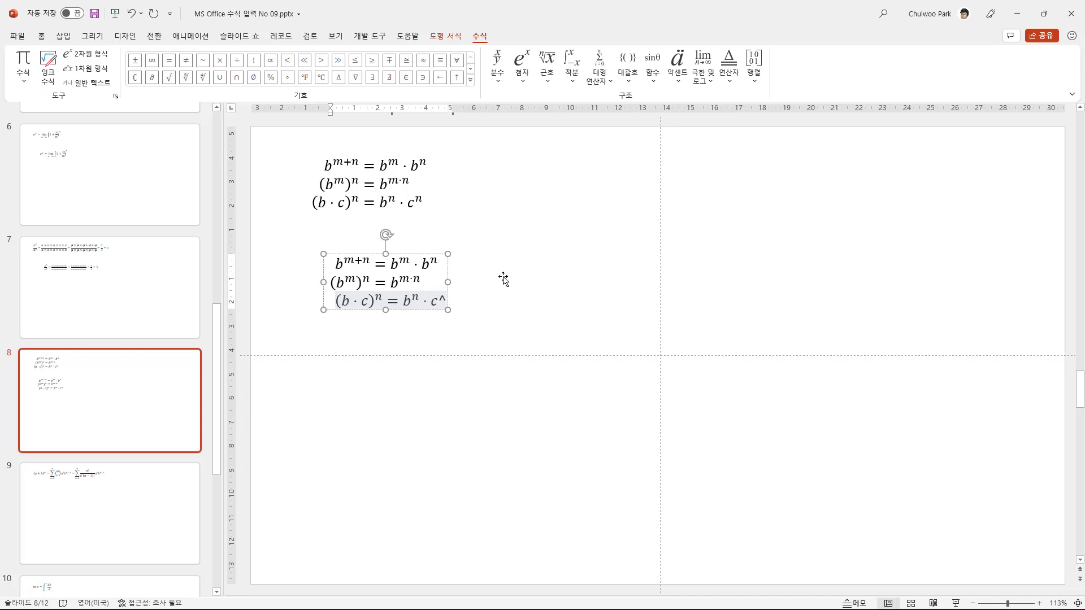
pyautogui.write('n')
pyautogui.press('Left')
pyautogui.press('Left')
pyautogui.press('Left')
pyautogui.press('Left')
pyautogui.press('Left')
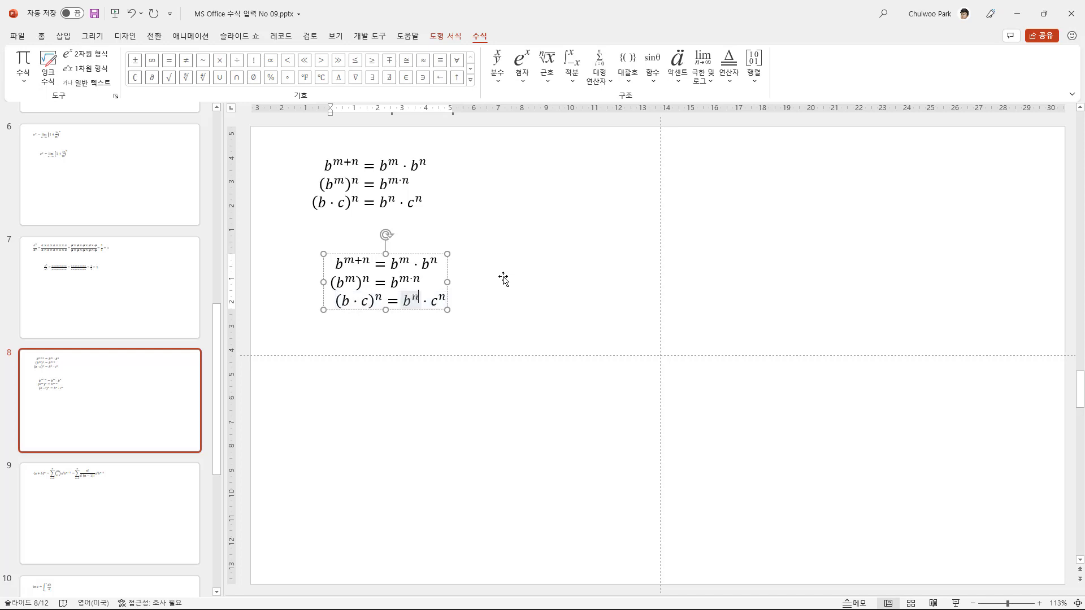
pyautogui.press('Left')
pyautogui.press('Left')
pyautogui.press('Left')
pyautogui.press('Left')
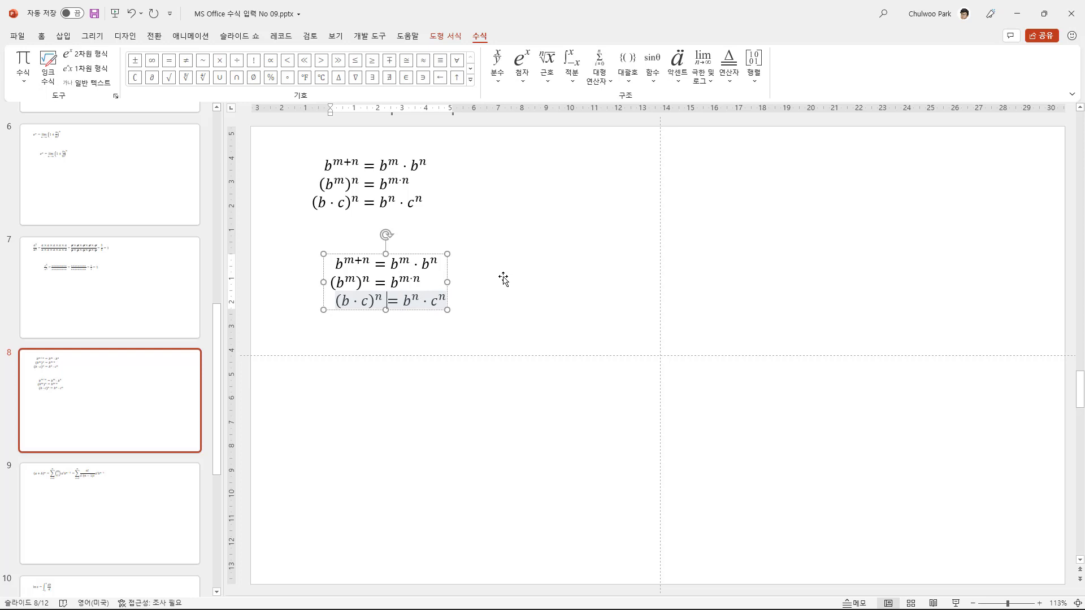
pyautogui.write('&')
pyautogui.press('Right')
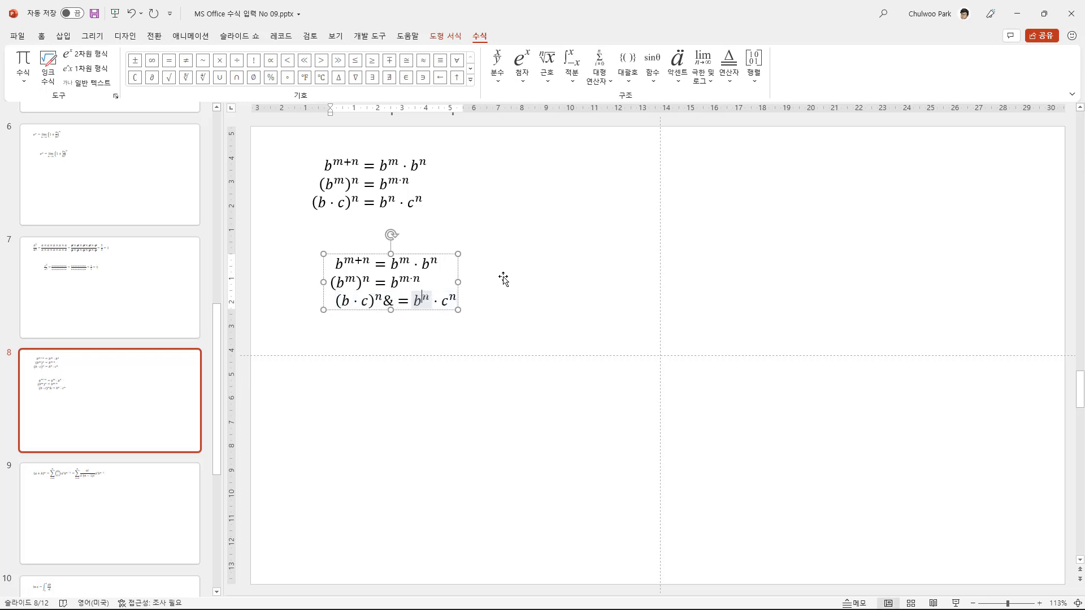
pyautogui.press('Right')
pyautogui.press('Right')
pyautogui.press('Right')
pyautogui.press('Right')
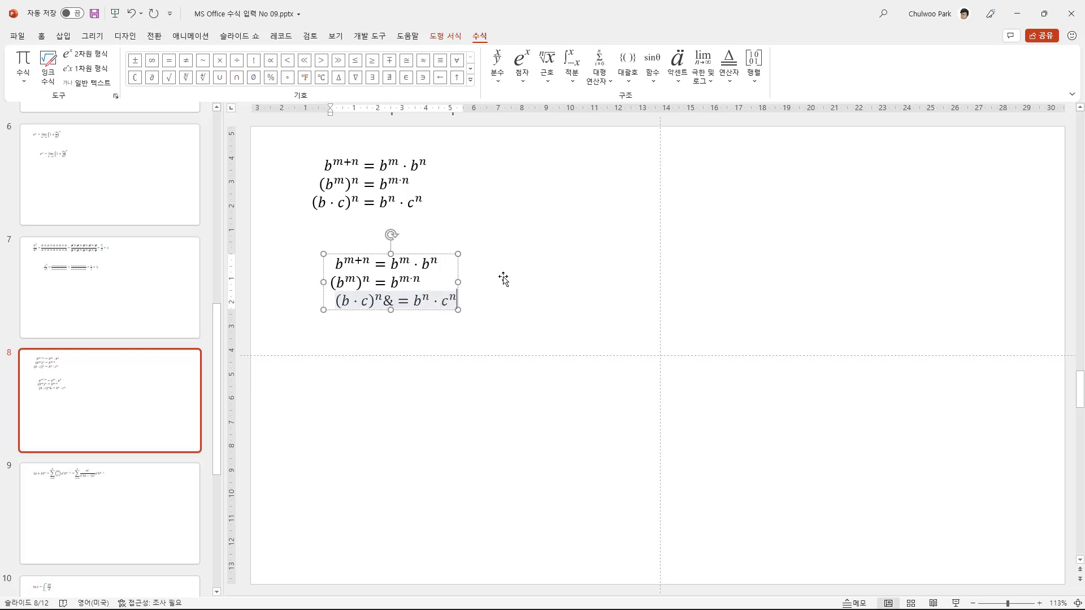
pyautogui.press('Right')
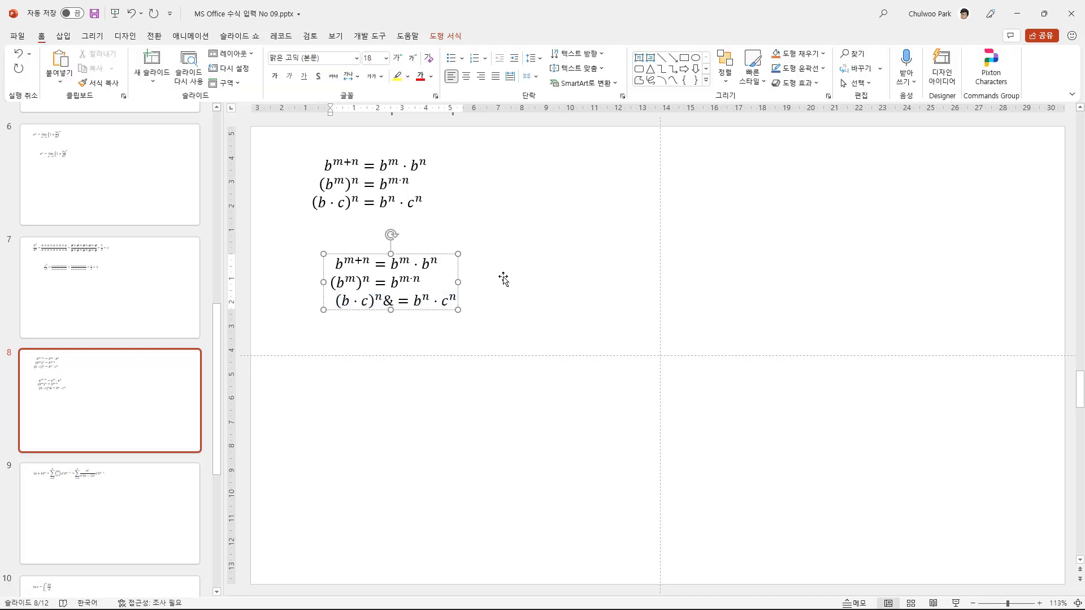
# Apply the & alignment so all three rows line up at =, delete the blank line, and deselect.
pyautogui.press('Return')
pyautogui.press('Left')
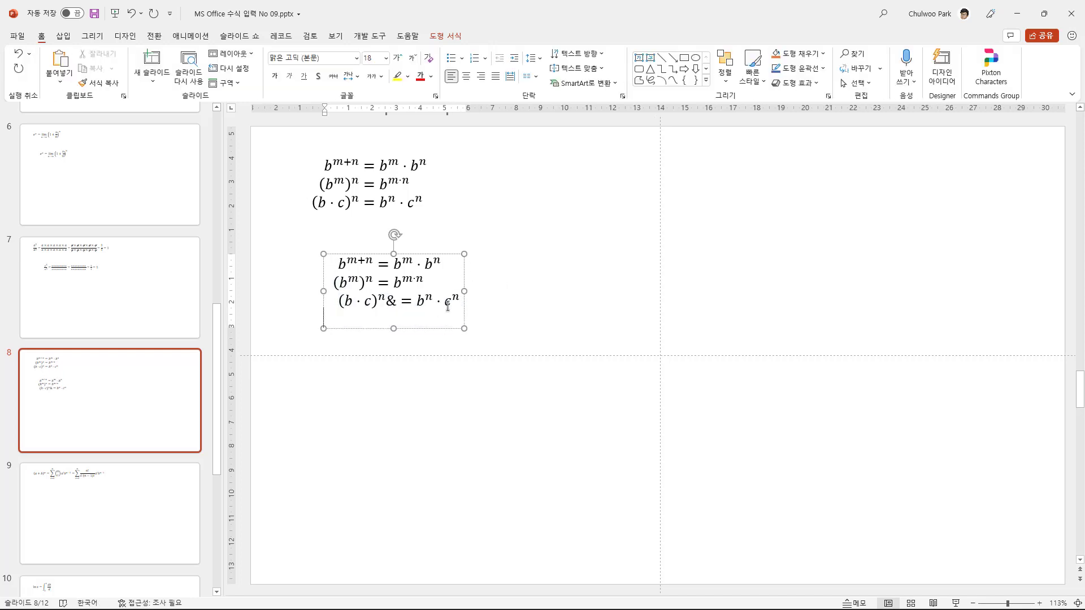
pyautogui.press('Right')
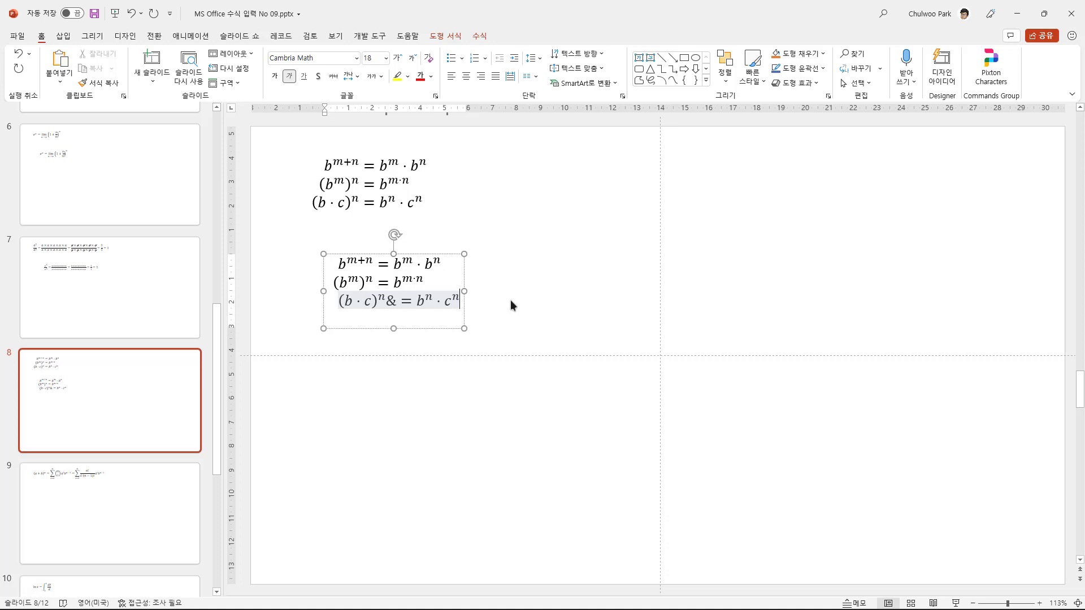
pyautogui.press('Right')
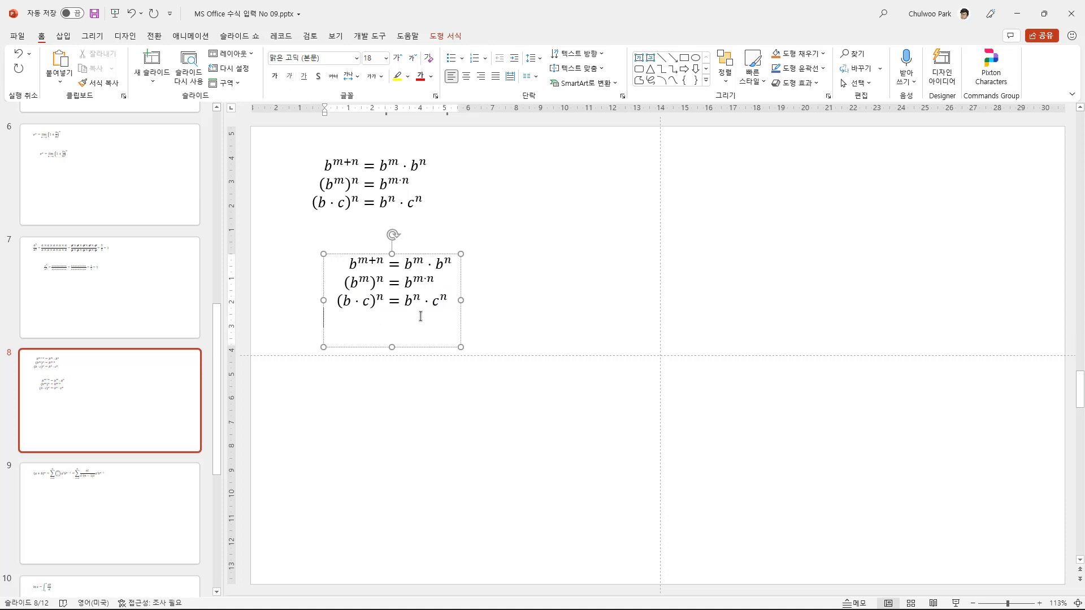
pyautogui.press('BackSpace')
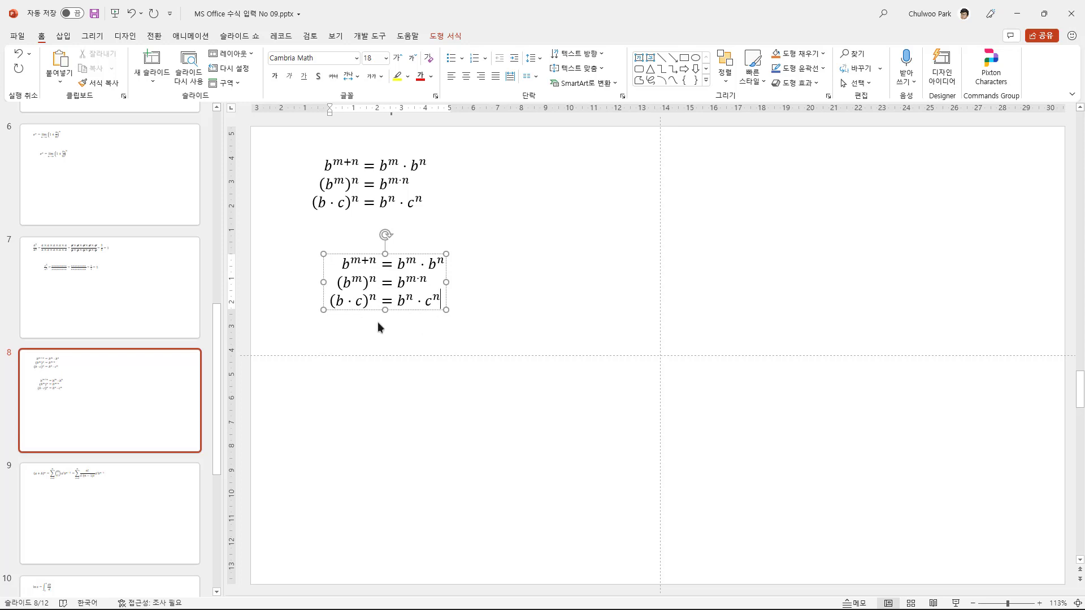
pyautogui.click(440, 301)
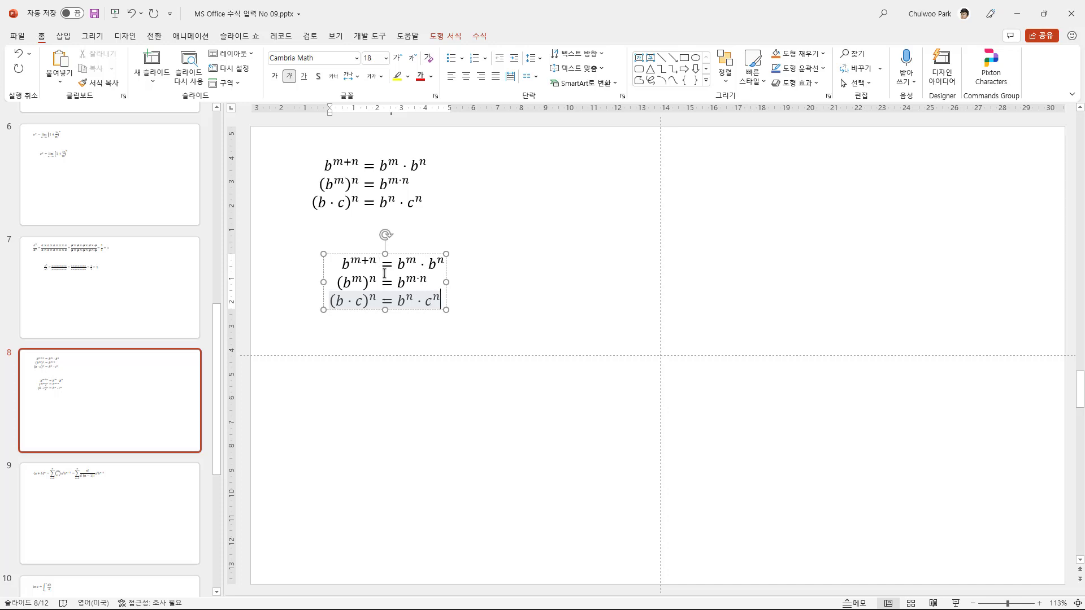
pyautogui.click(376, 340)
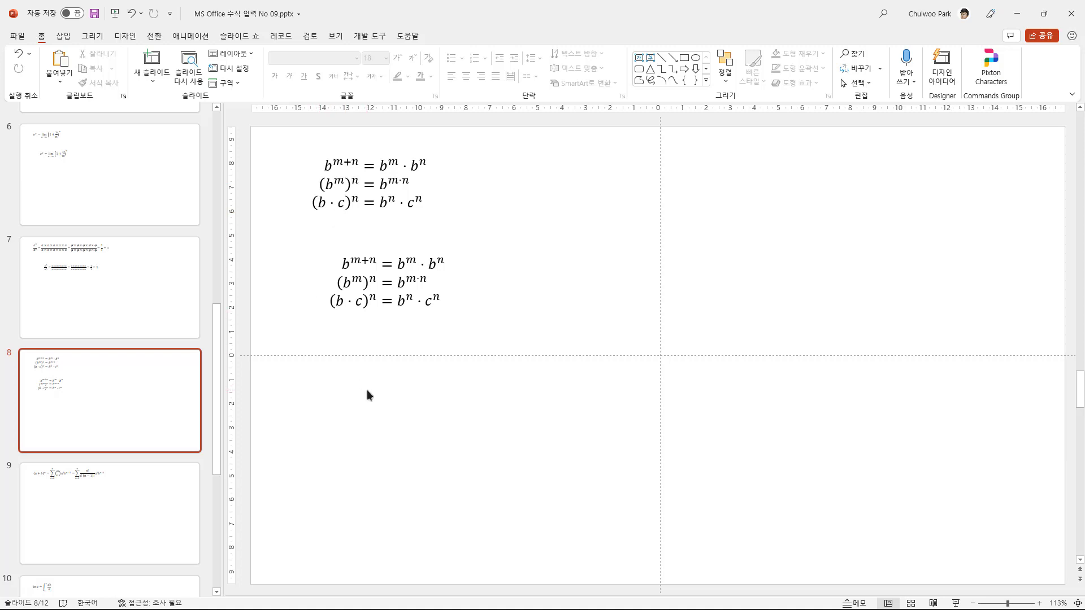
# Insert a new equation on slide 9 and drag it below the existing binomial formula.
pyautogui.click(131, 506)
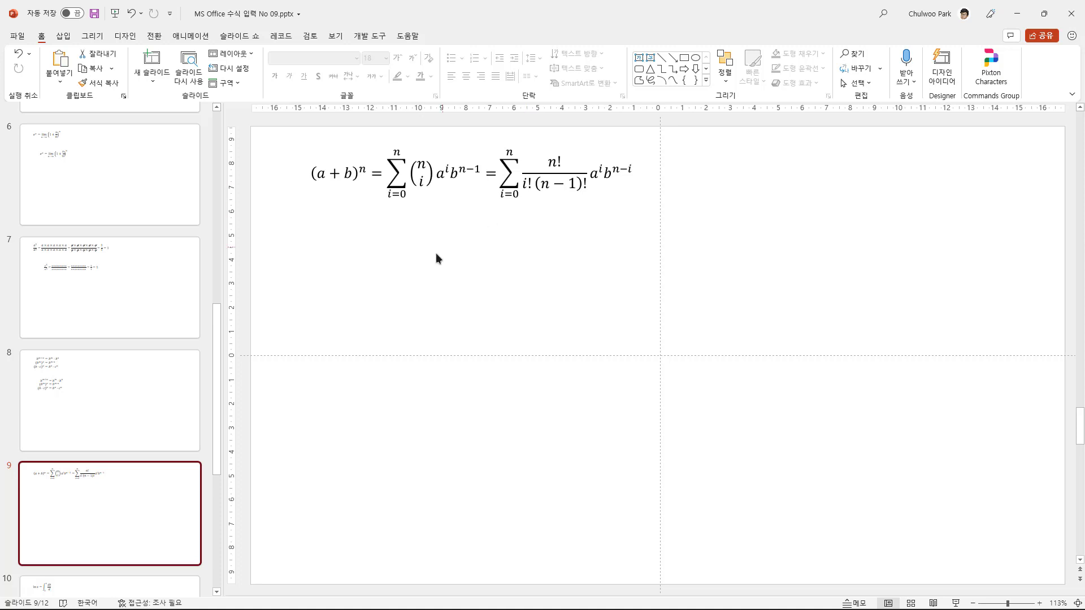
pyautogui.click(436, 253)
pyautogui.click(64, 35)
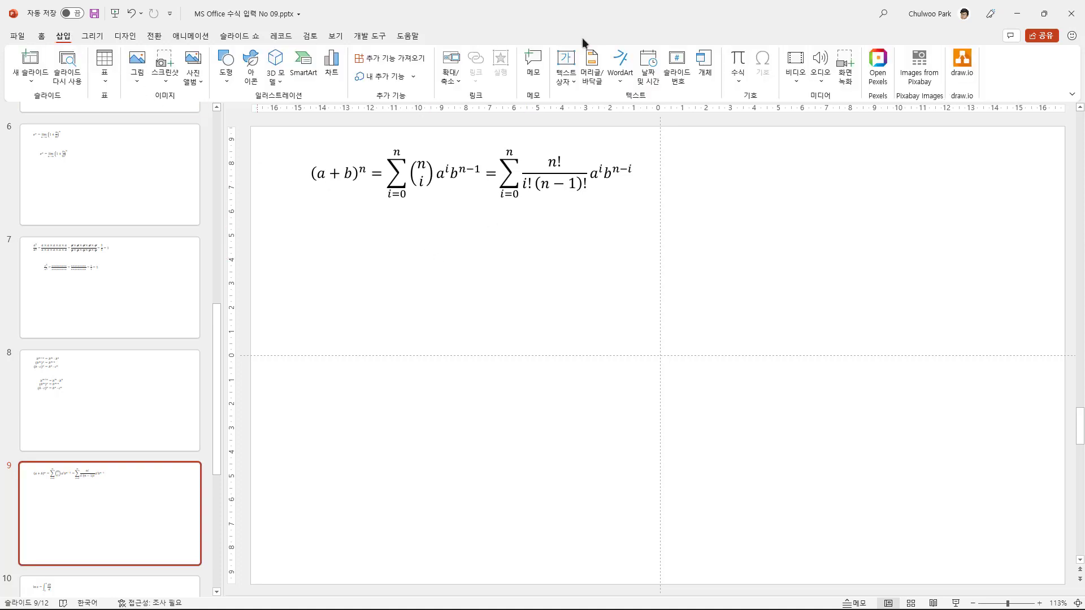
pyautogui.click(739, 57)
pyautogui.moveTo(693, 340); pyautogui.dragTo(390, 263)
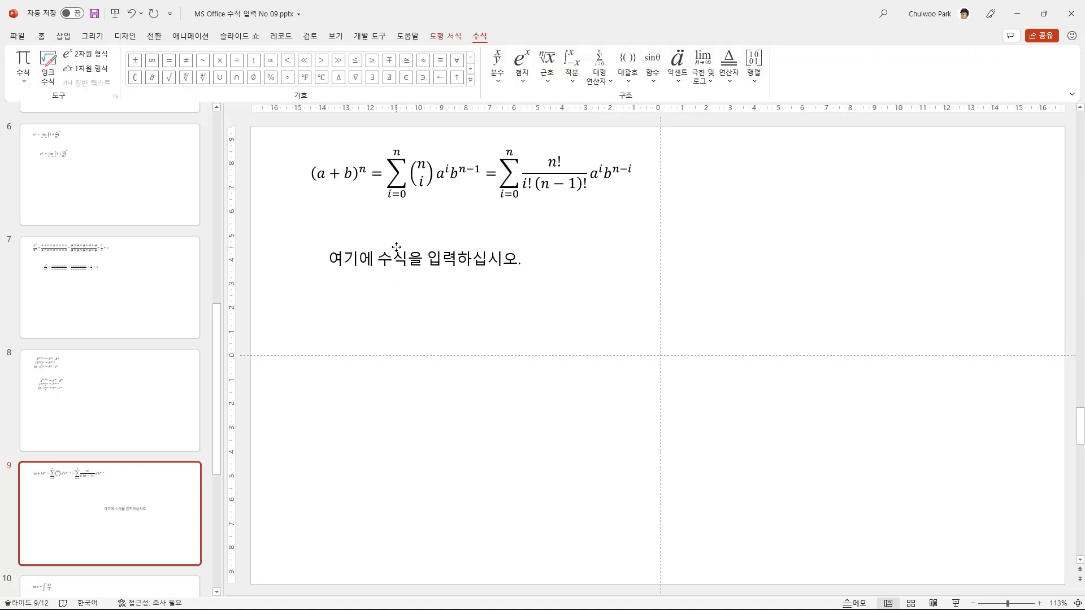
pyautogui.click(390, 264)
# Type (a+b)^n = followed by a summation from i=0 to n.
pyautogui.write('(a')
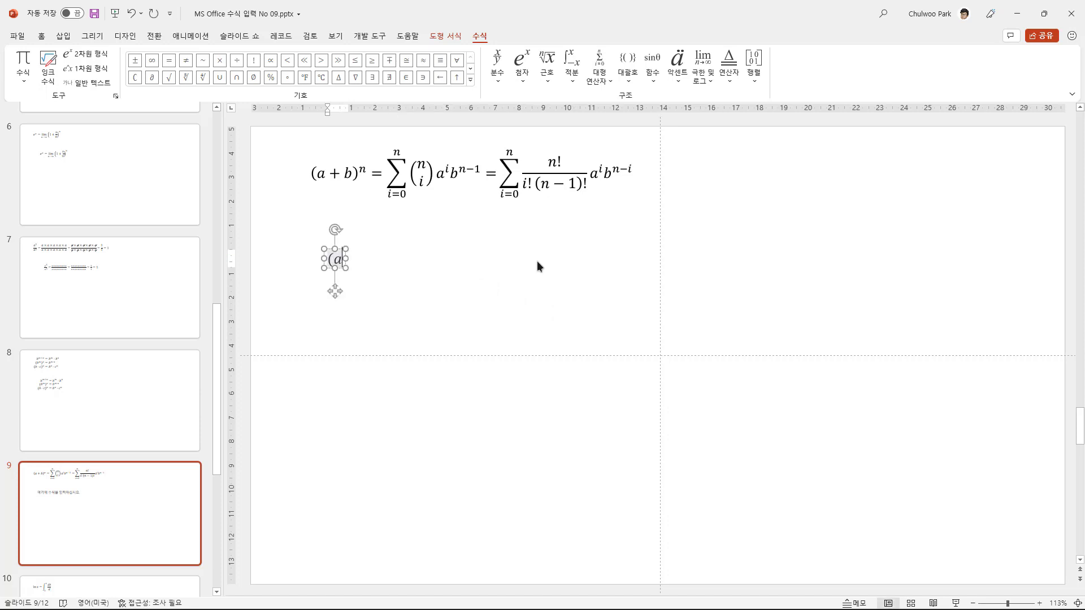
pyautogui.write('+b)')
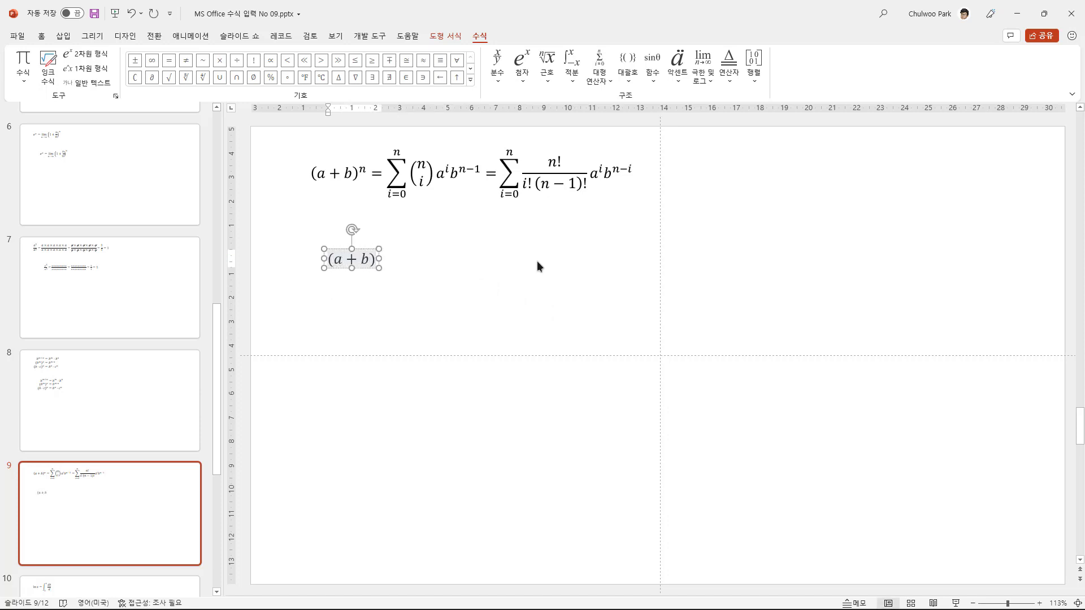
pyautogui.write('^')
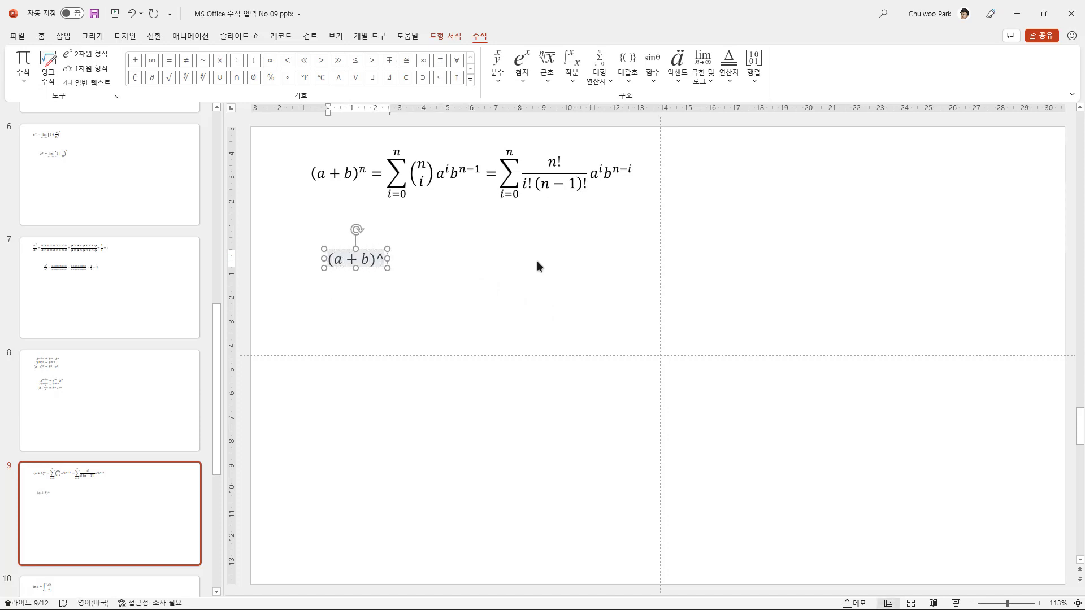
pyautogui.write('n')
pyautogui.press('space')
pyautogui.write(' +')
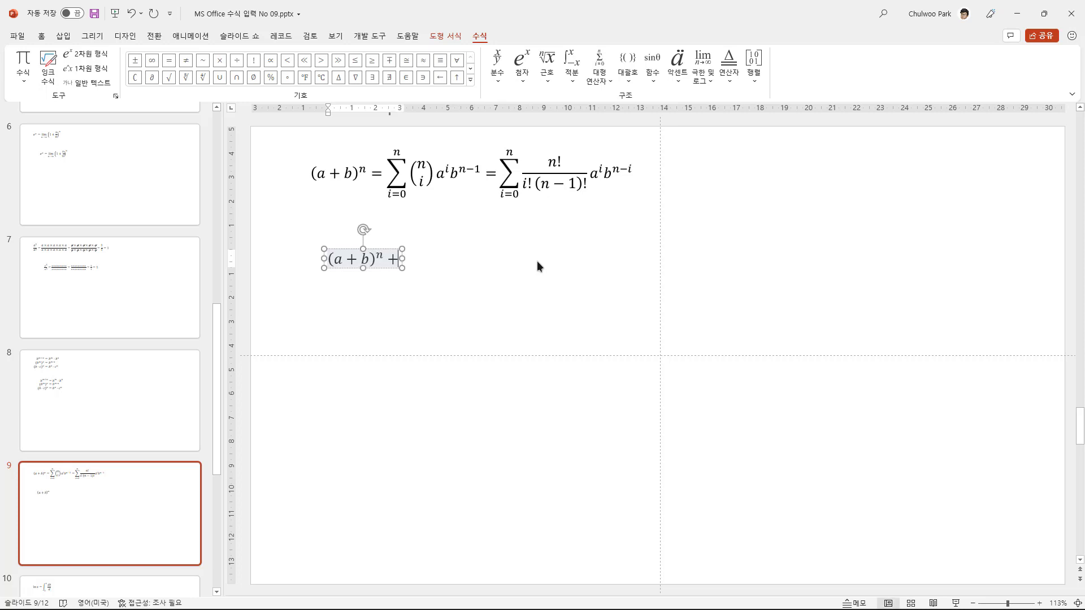
pyautogui.press('BackSpace')
pyautogui.write('= ')
pyautogui.write('\\')
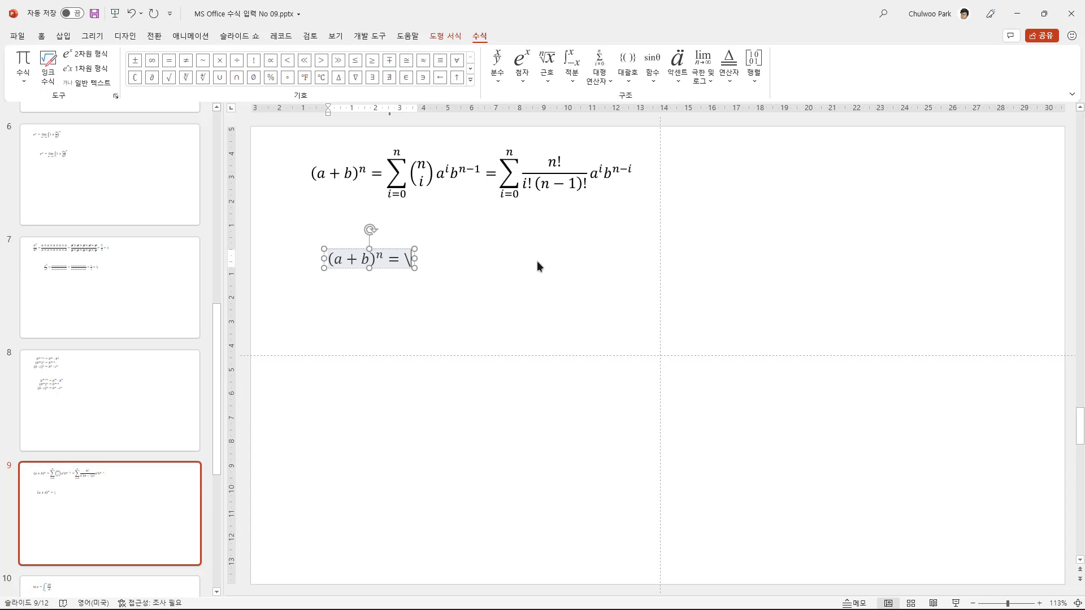
pyautogui.write('sum')
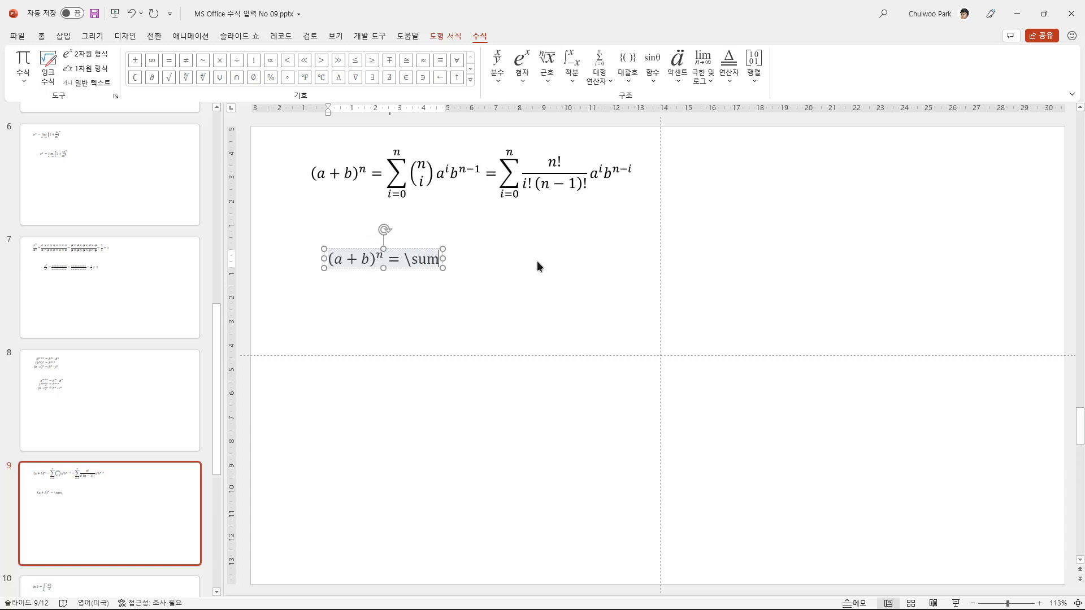
pyautogui.press('space')
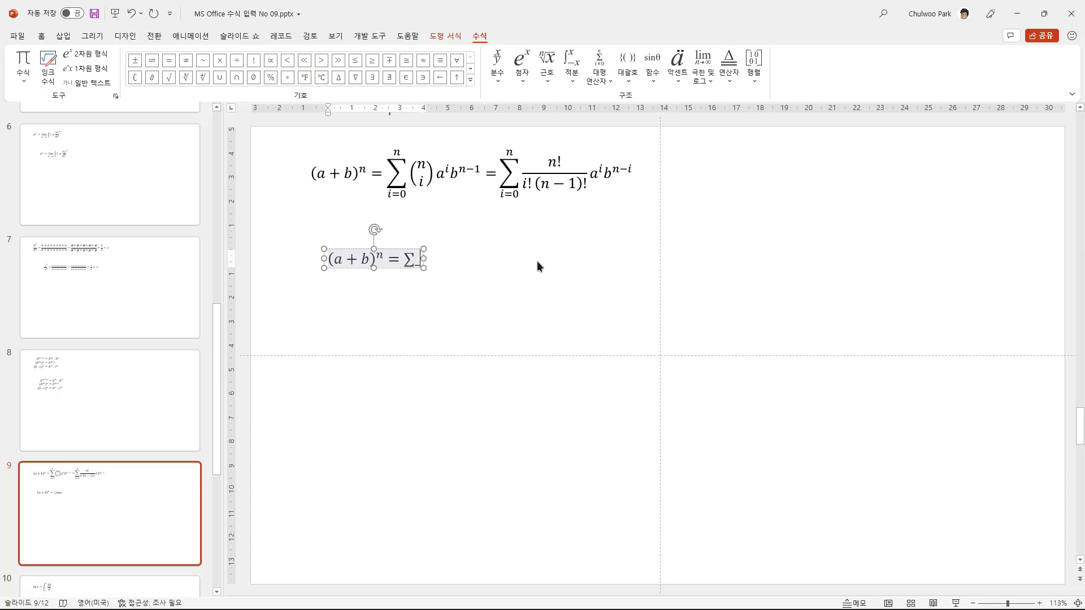
pyautogui.write('(i')
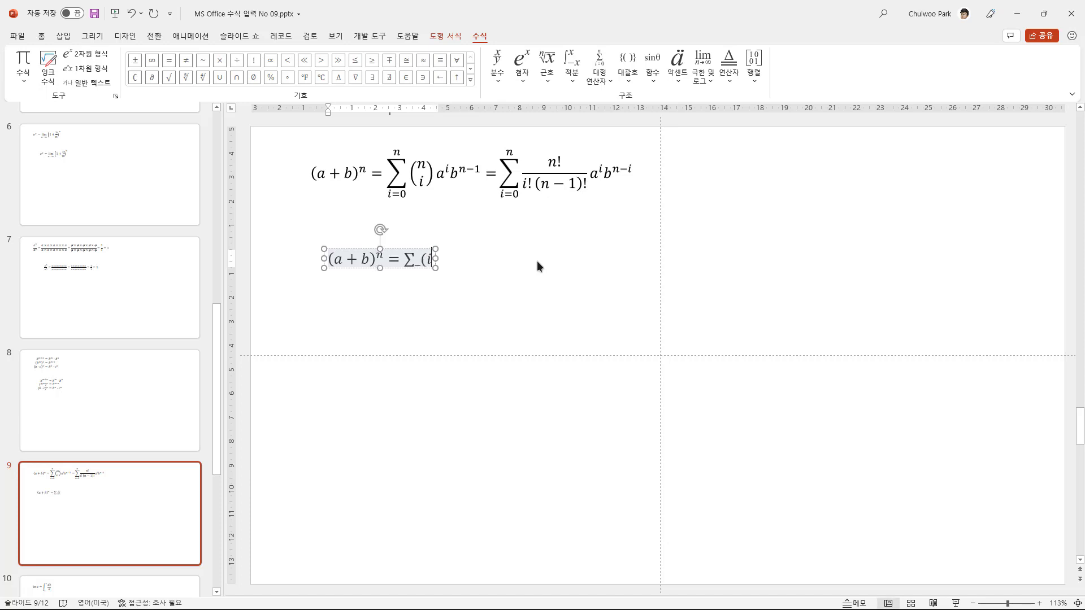
pyautogui.write('=0)')
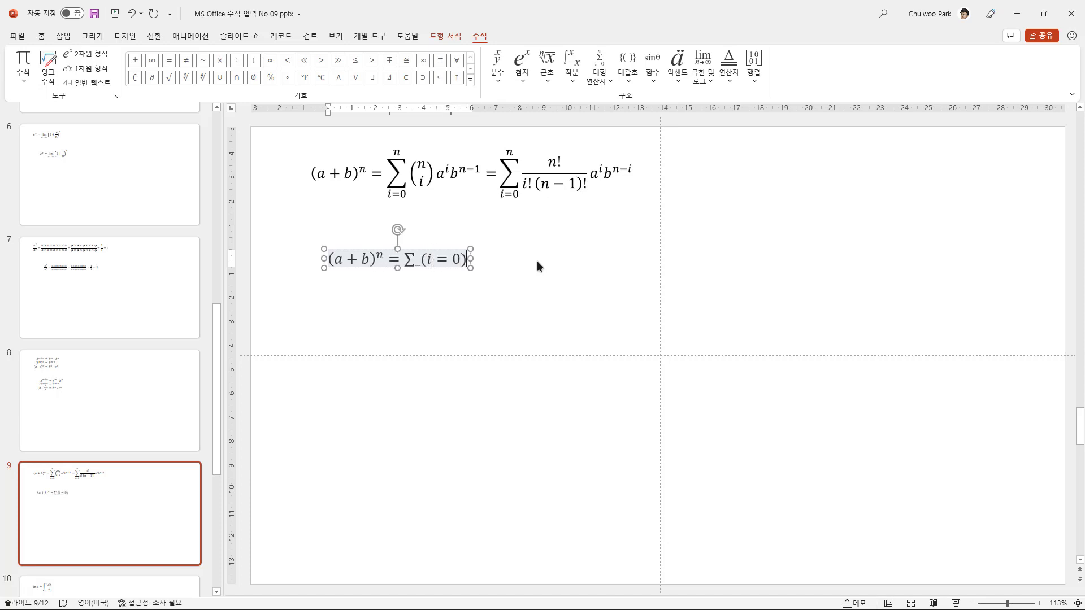
pyautogui.write('^')
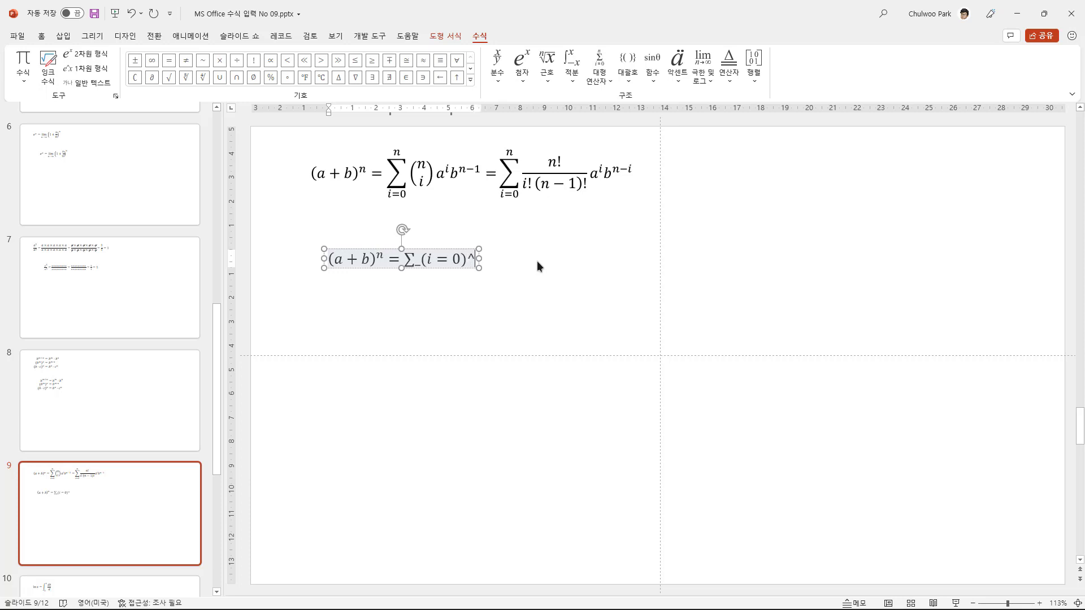
pyautogui.write('n')
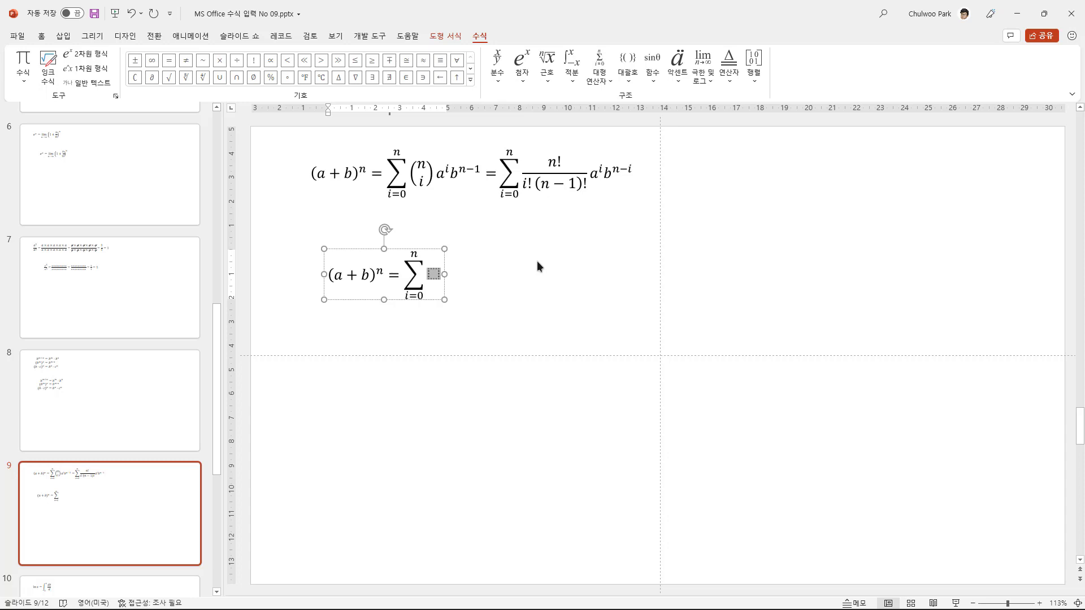
# Add the n-over-i binomial coefficient as the summation term using \pmatrix(n@i).
pyautogui.write('\\matri')
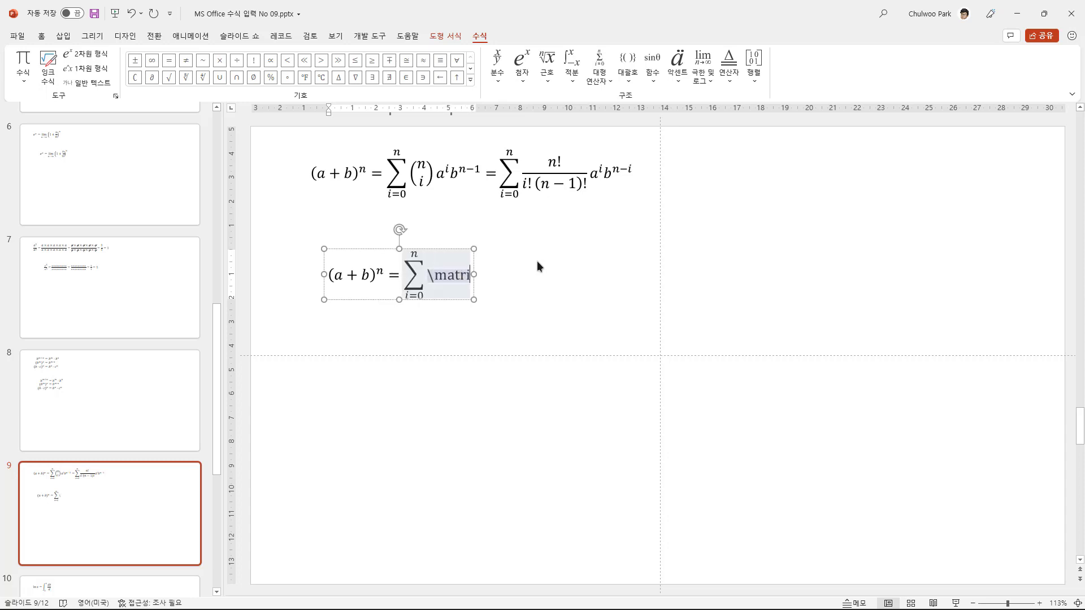
pyautogui.write('x')
pyautogui.press('space')
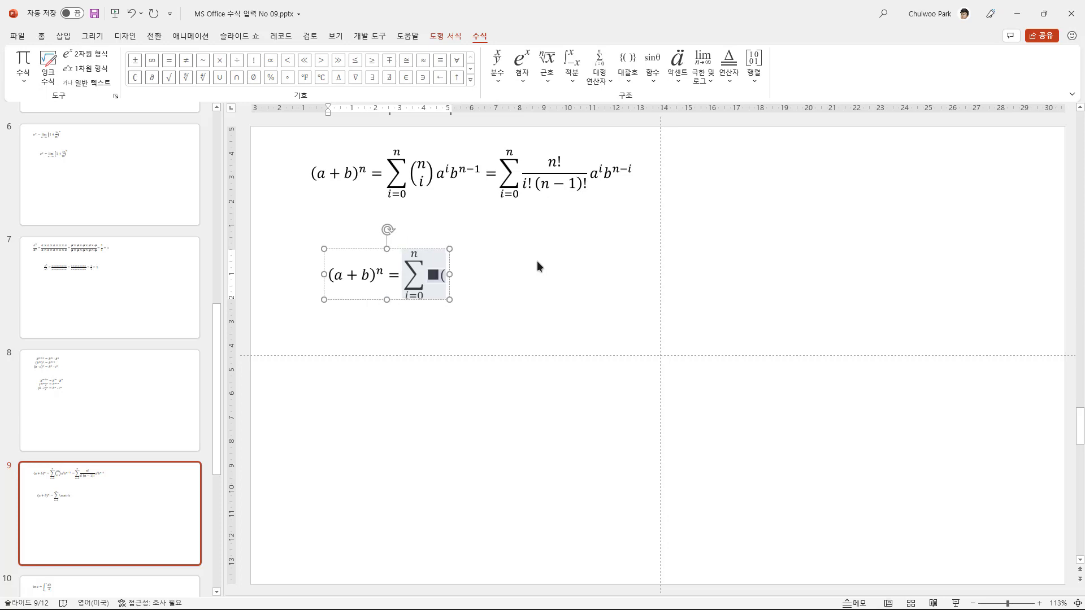
pyautogui.write('(n')
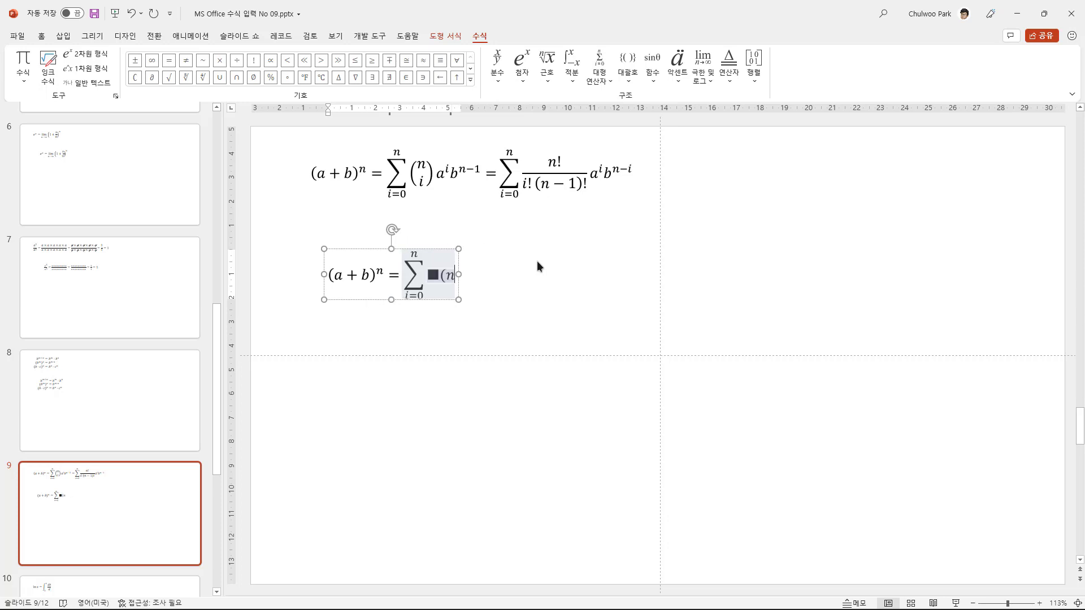
pyautogui.write('@')
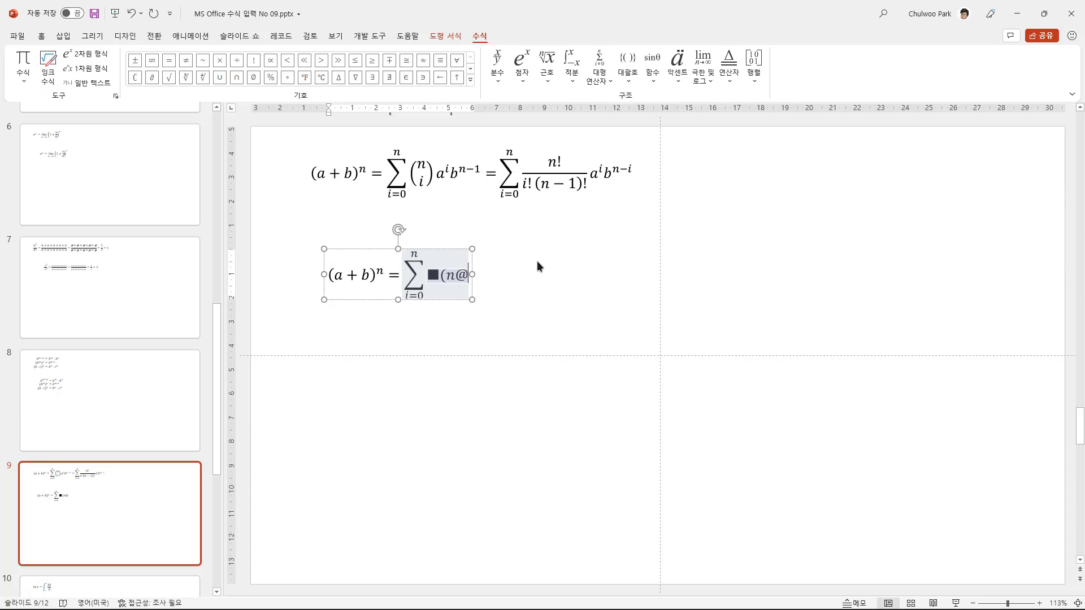
pyautogui.write('i')
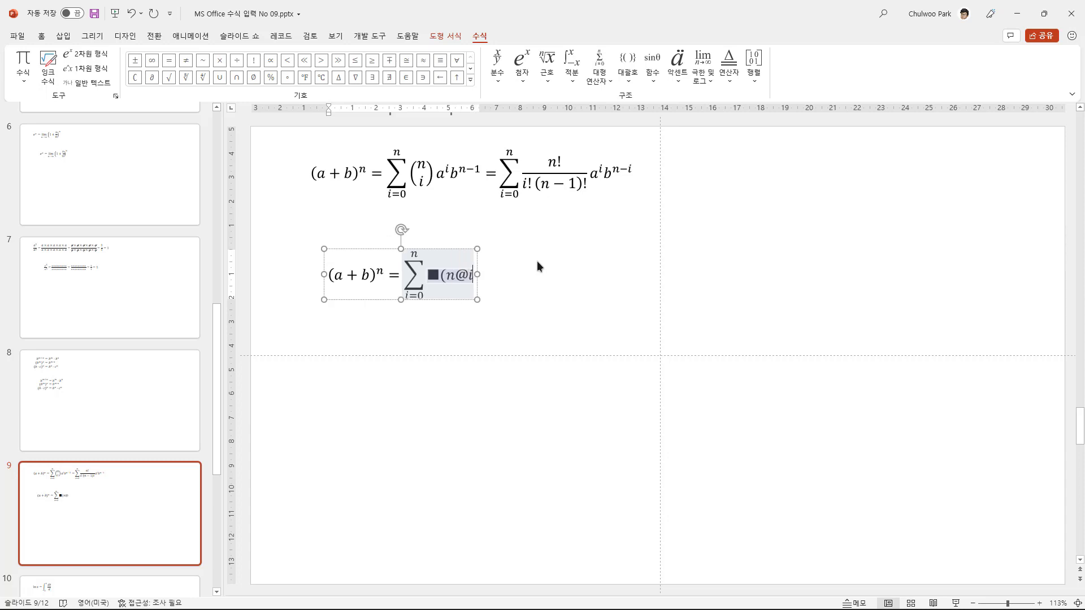
pyautogui.write(')')
pyautogui.press('space')
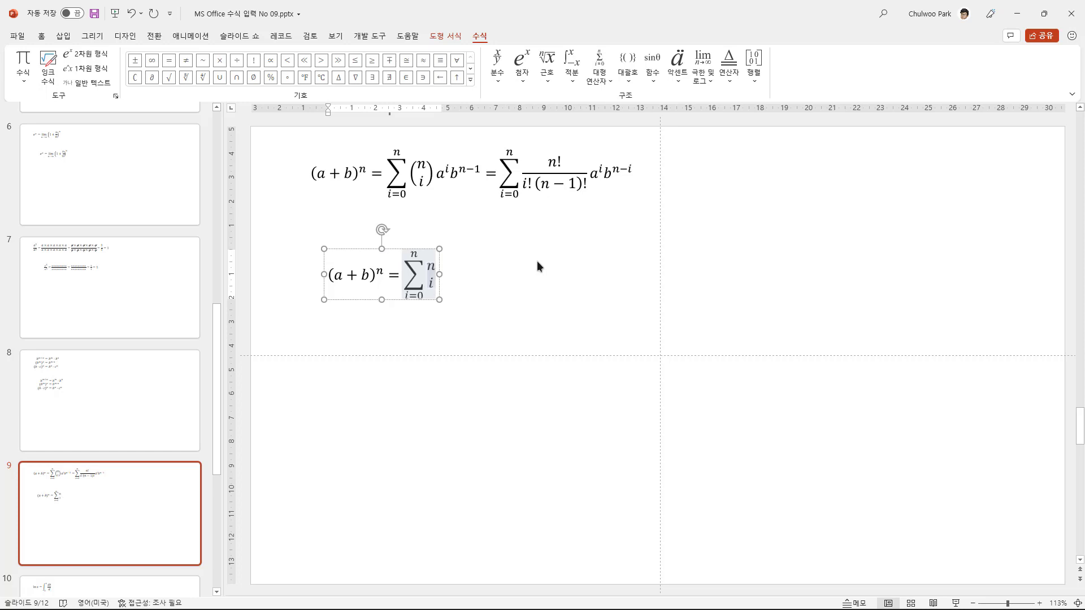
pyautogui.write('\\')
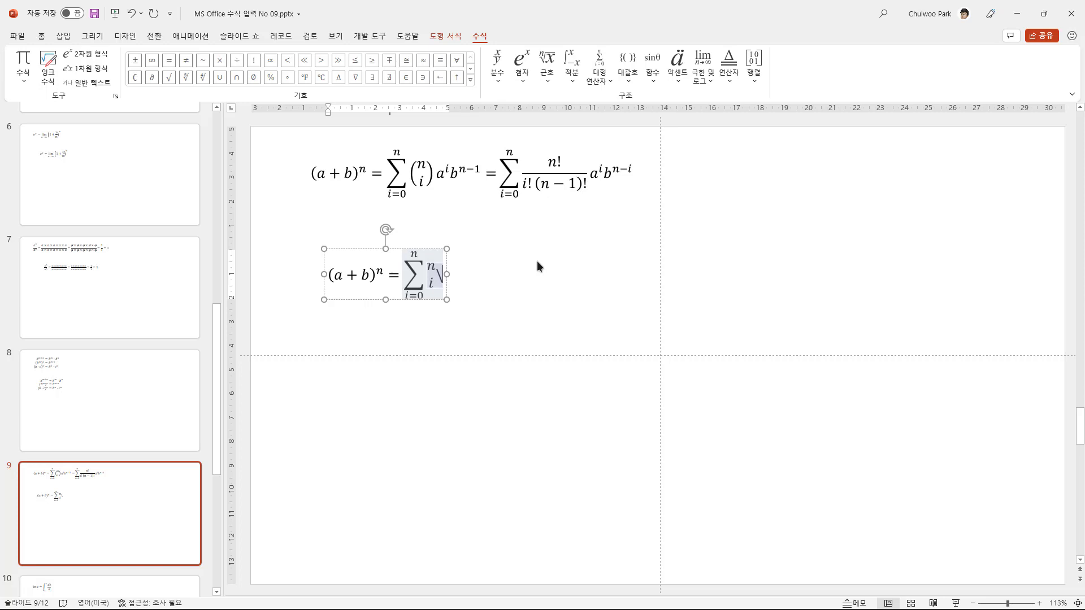
pyautogui.write('pmatri')
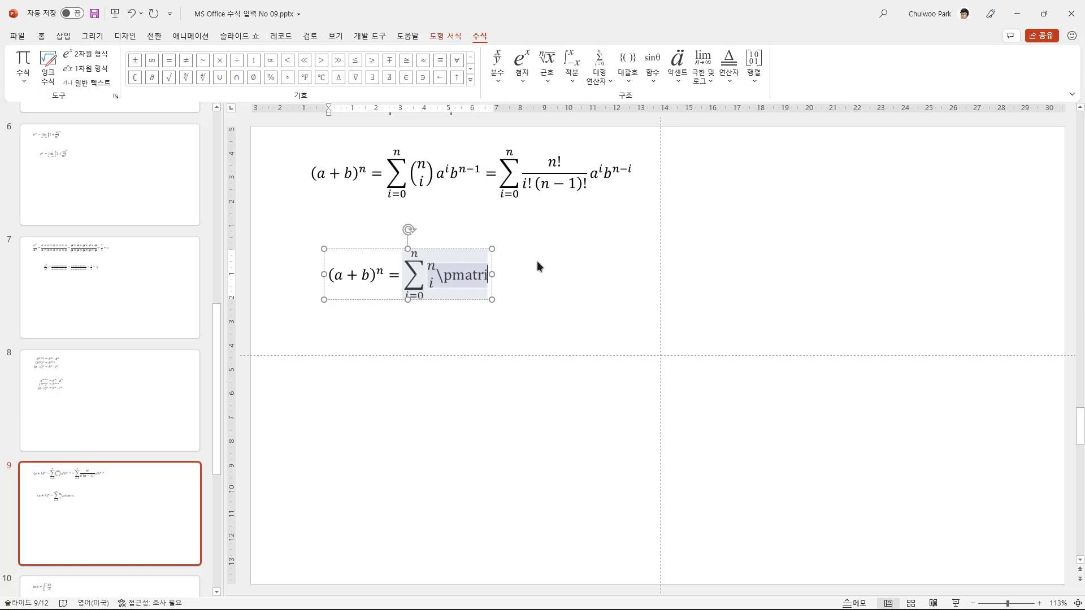
pyautogui.write('x')
pyautogui.write('(')
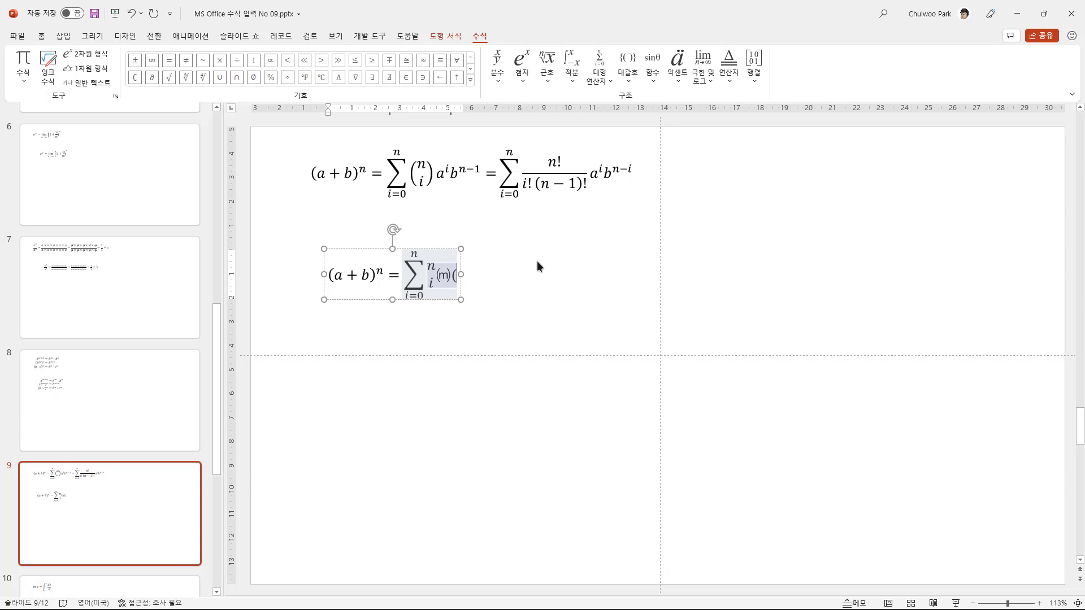
pyautogui.write('n')
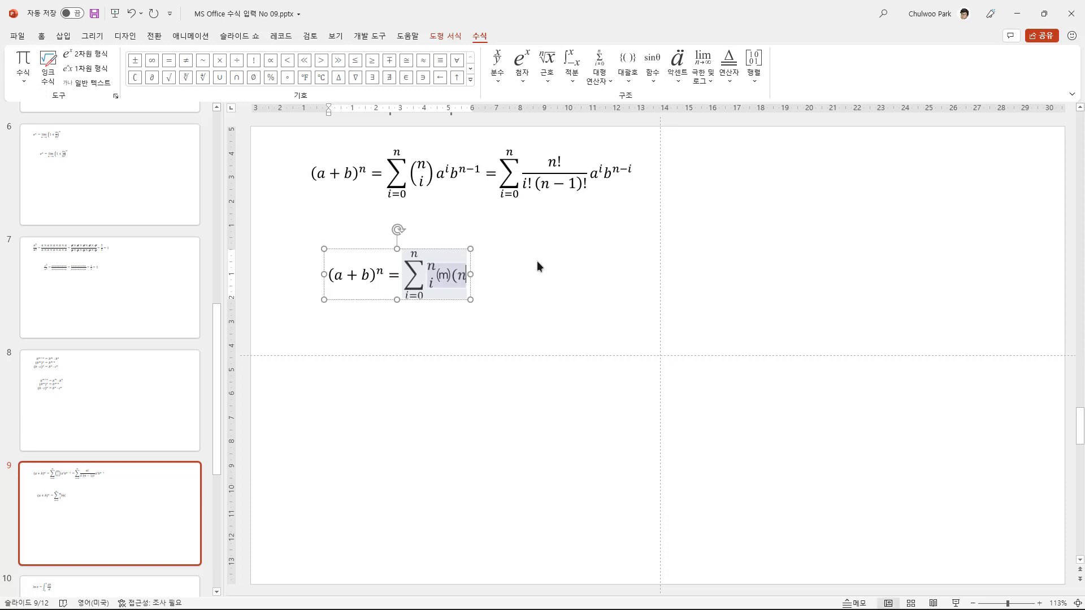
pyautogui.write('@')
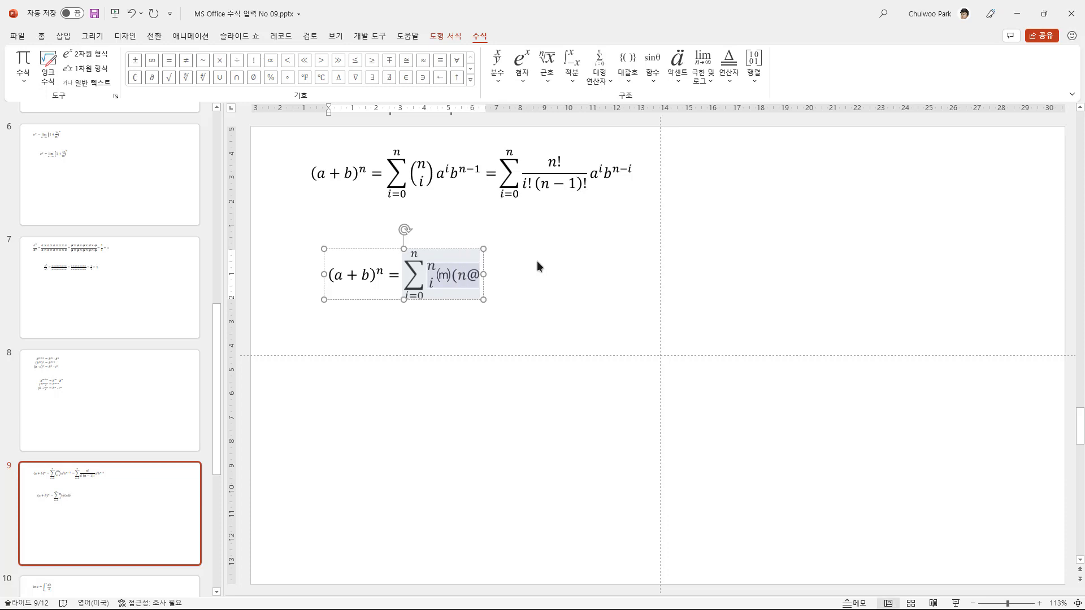
pyautogui.write('i)')
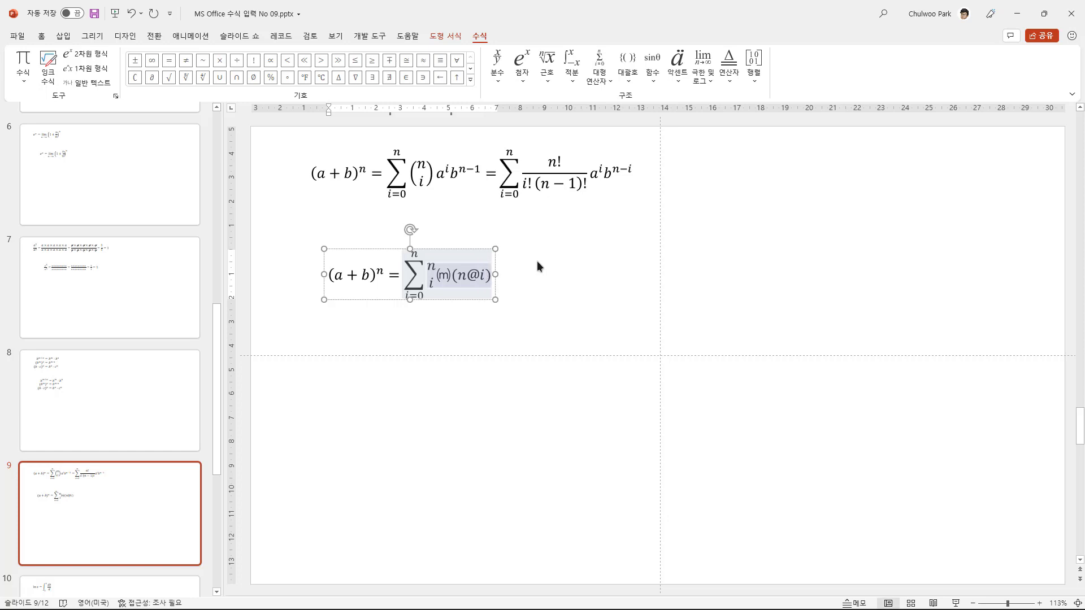
pyautogui.press('space')
# Delete the stray n-over-i stack in front of the binomial coefficient.
pyautogui.press('Left')
pyautogui.press('Left')
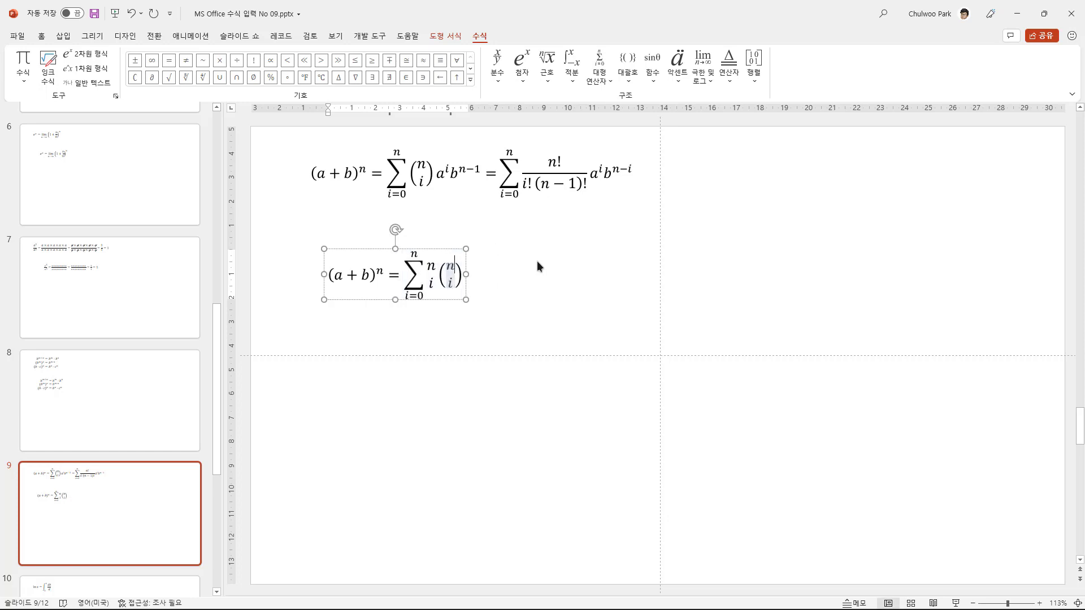
pyautogui.press('Left')
pyautogui.press('Left')
pyautogui.press('Left')
pyautogui.press('Left')
pyautogui.press('Left')
pyautogui.press('Delete')
pyautogui.press('Delete')
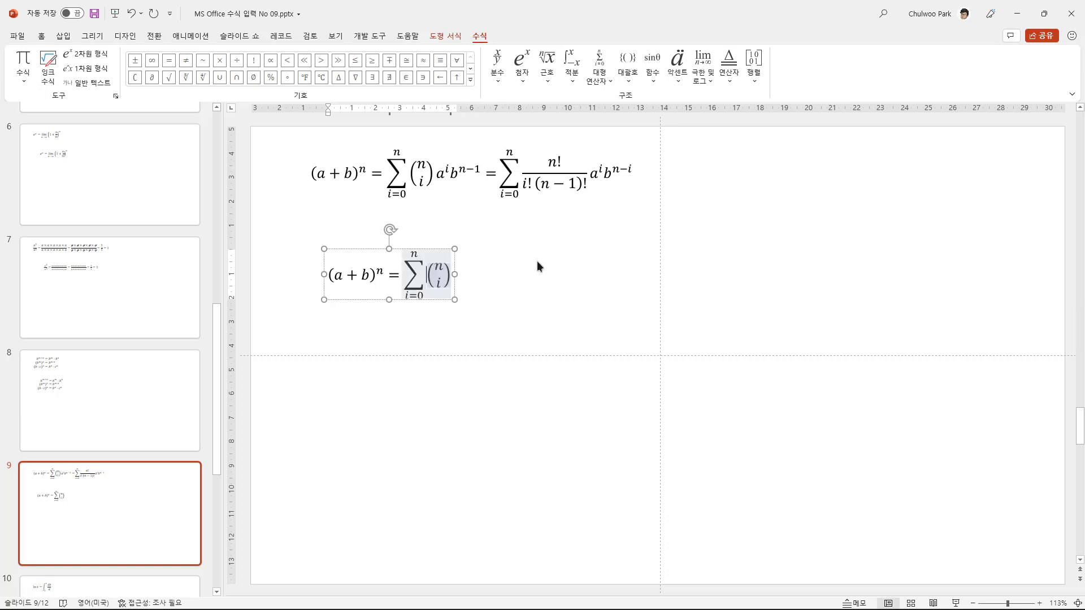
pyautogui.press('Right')
pyautogui.press('Right')
pyautogui.press('Right')
pyautogui.press('Right')
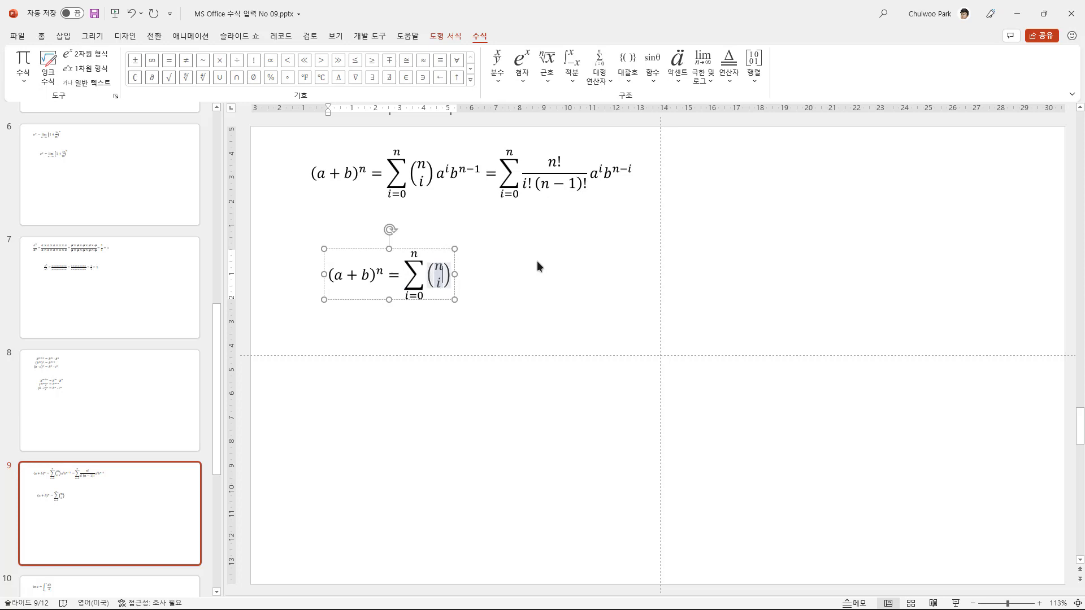
pyautogui.press('Right')
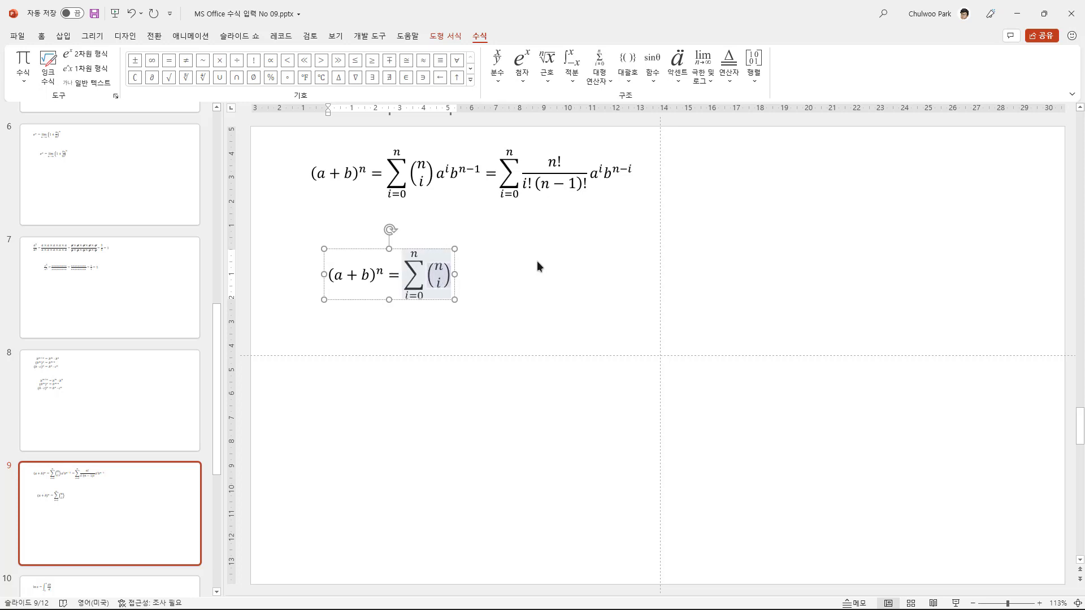
# Append a^i b^(n−1), then type =\sum_(i=0)^n n!/(i!(n-1)!) for the second sum.
pyautogui.write(' a')
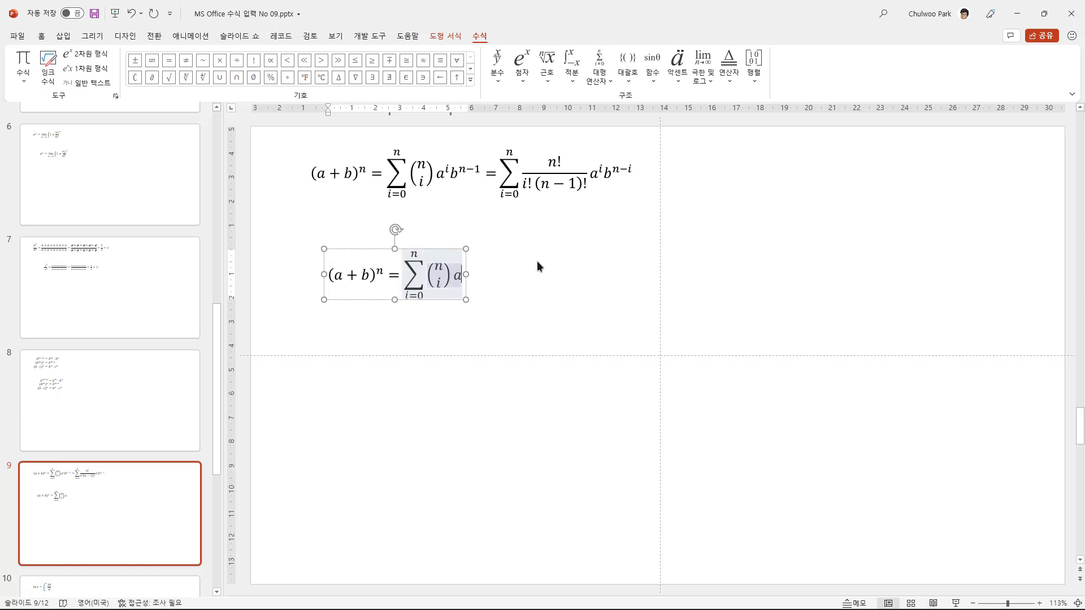
pyautogui.write('^')
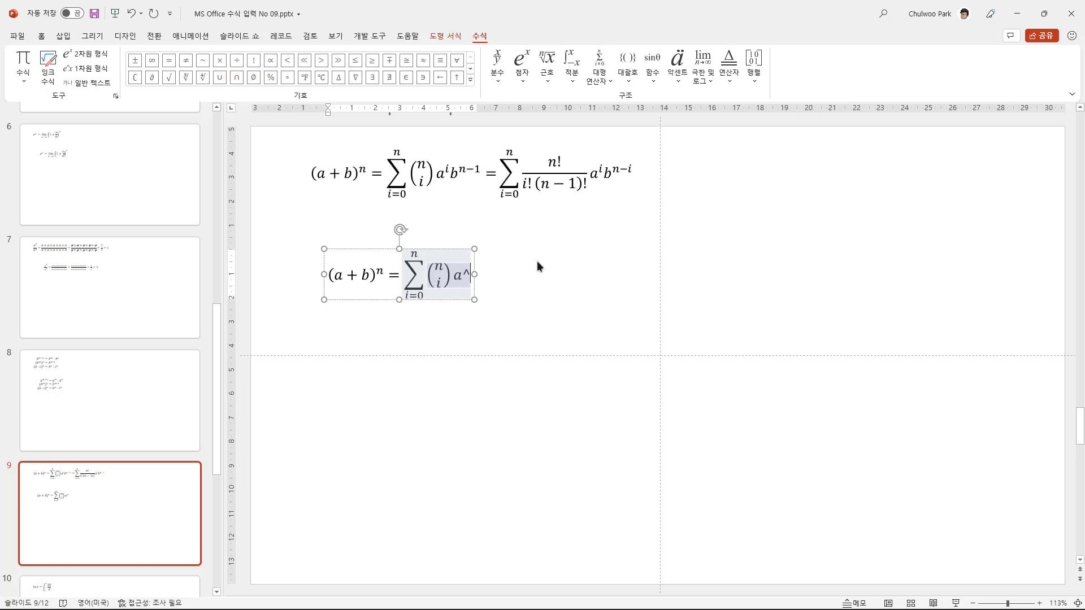
pyautogui.write('i')
pyautogui.press('space')
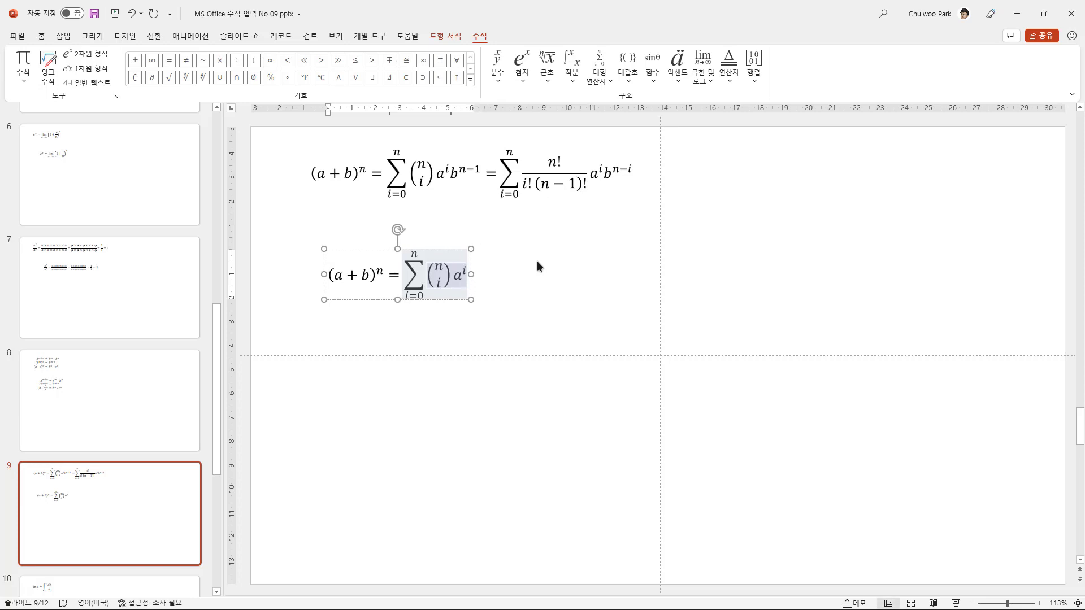
pyautogui.write('b^')
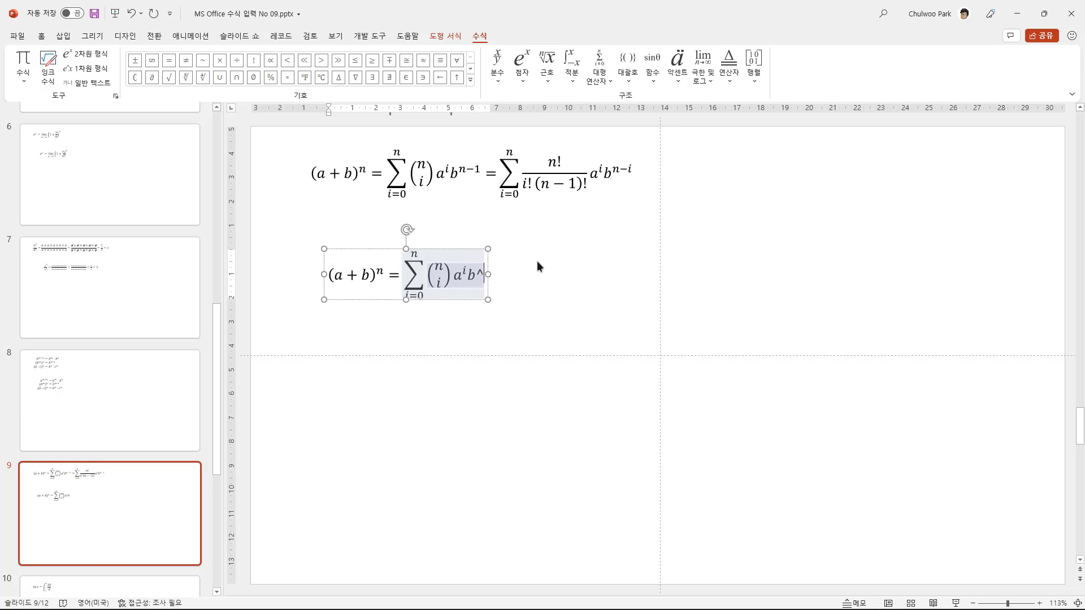
pyautogui.write('(n')
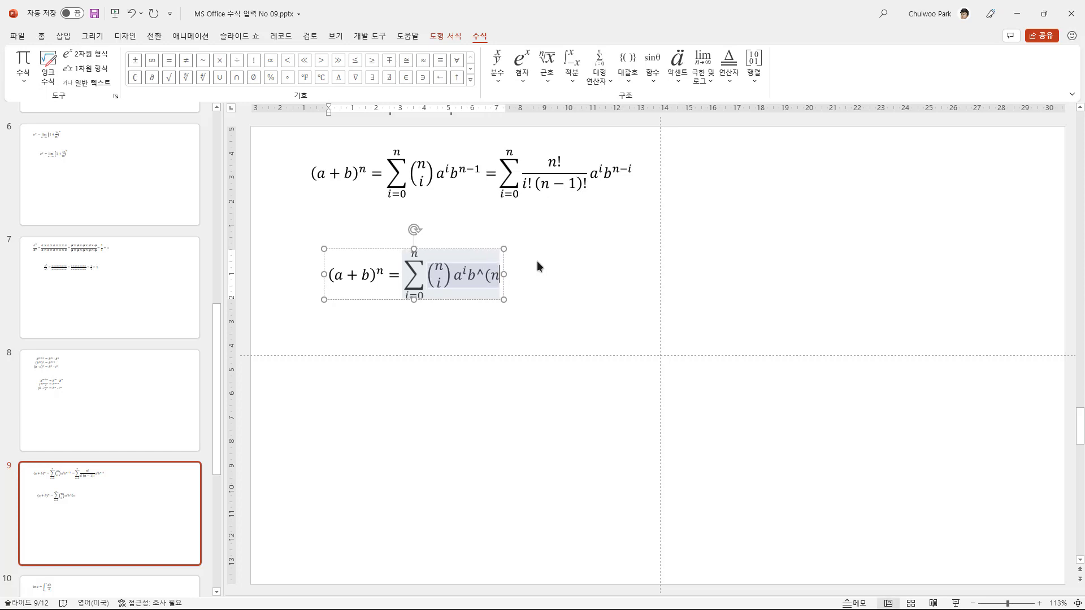
pyautogui.write('-1)')
pyautogui.press('space')
pyautogui.write('=')
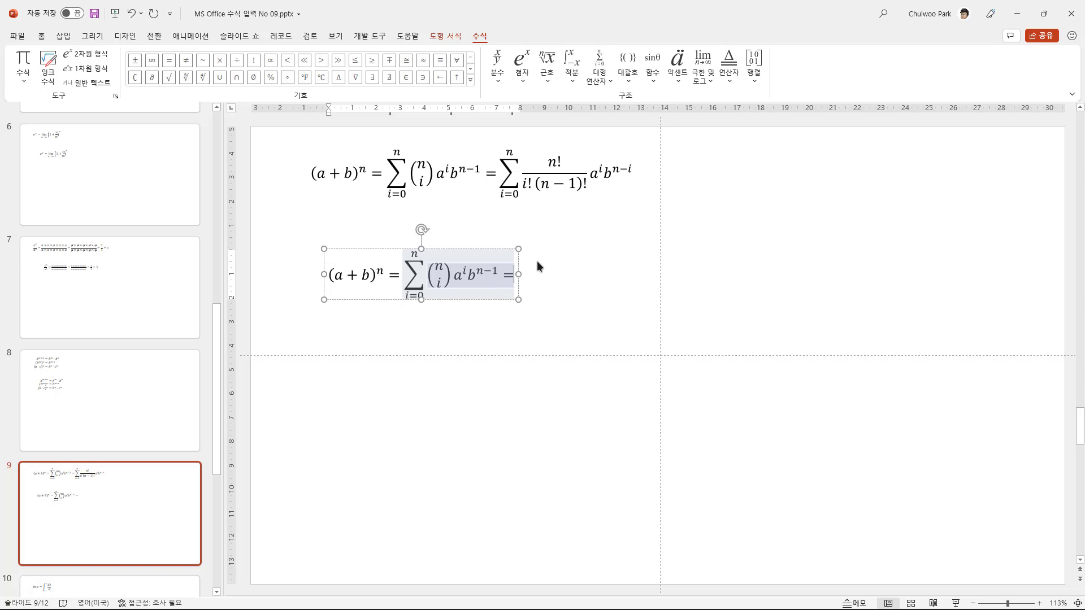
pyautogui.write('\\sum')
pyautogui.write('_')
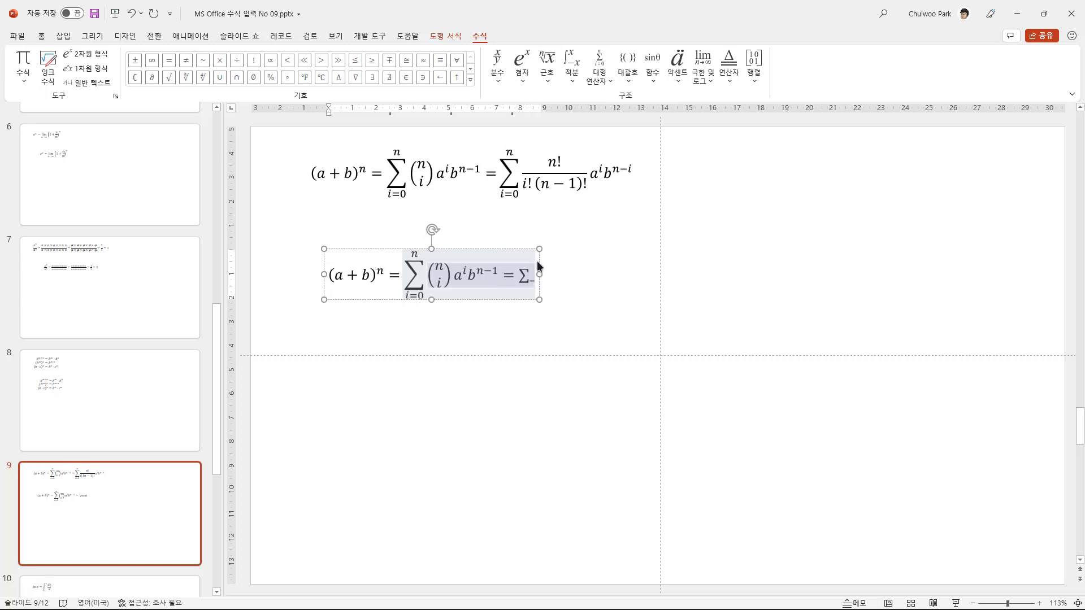
pyautogui.write('(i=')
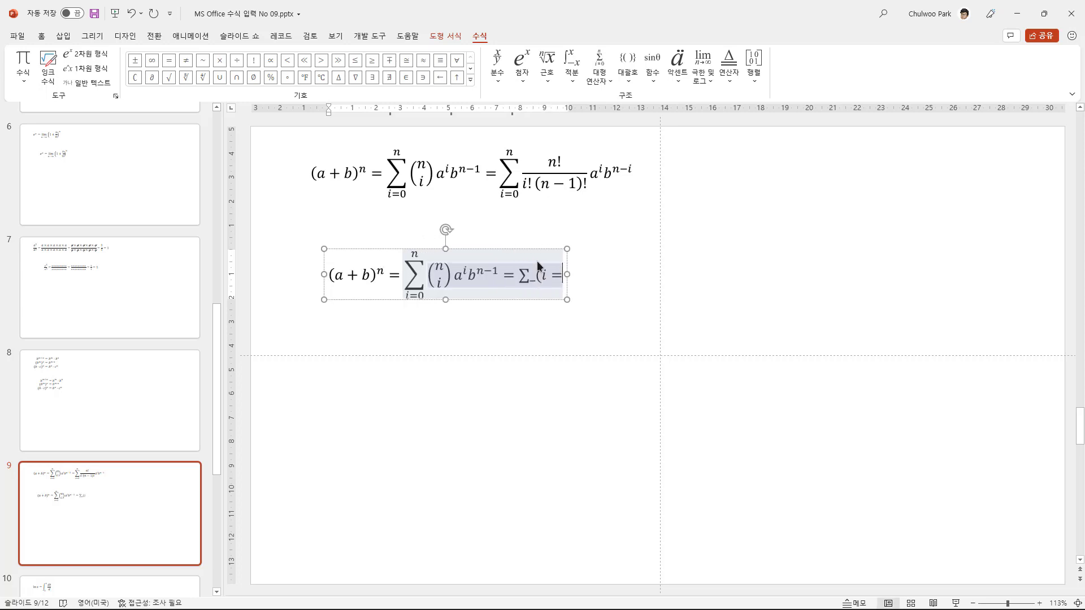
pyautogui.write('0)')
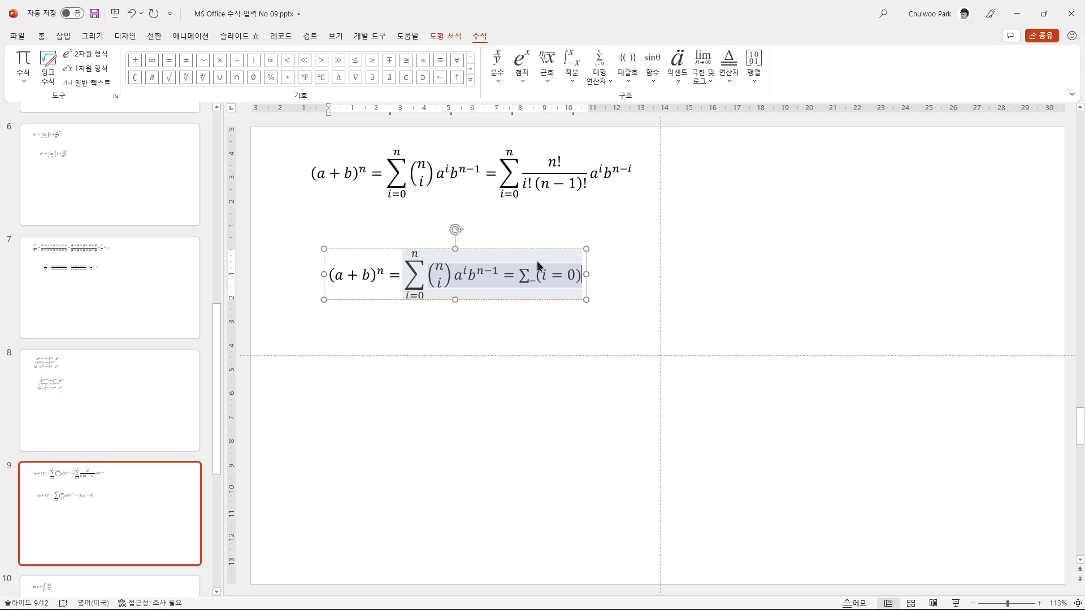
pyautogui.write('^n ')
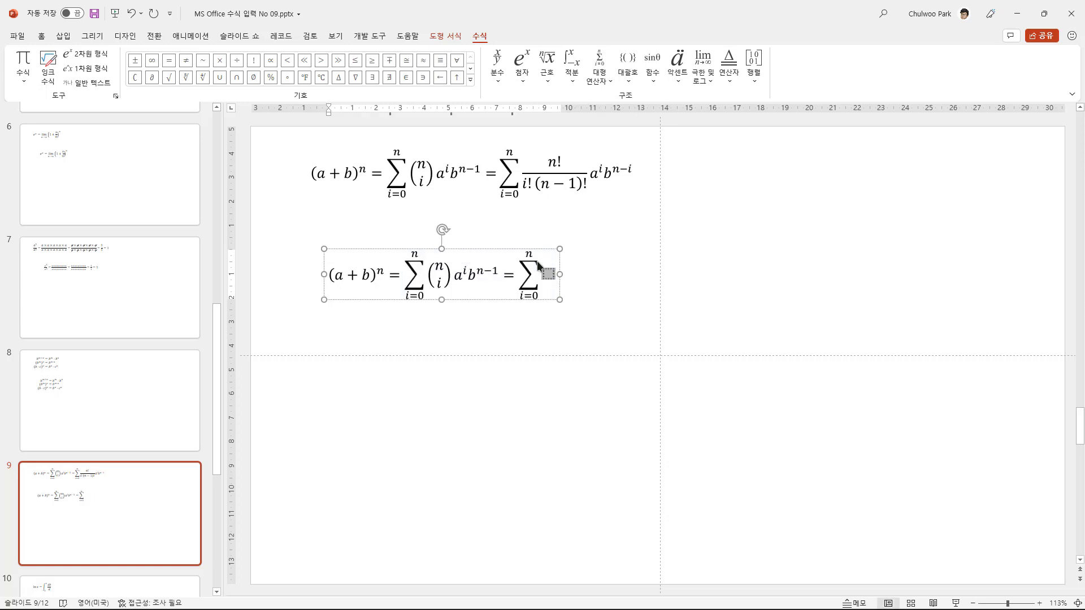
pyautogui.write('n')
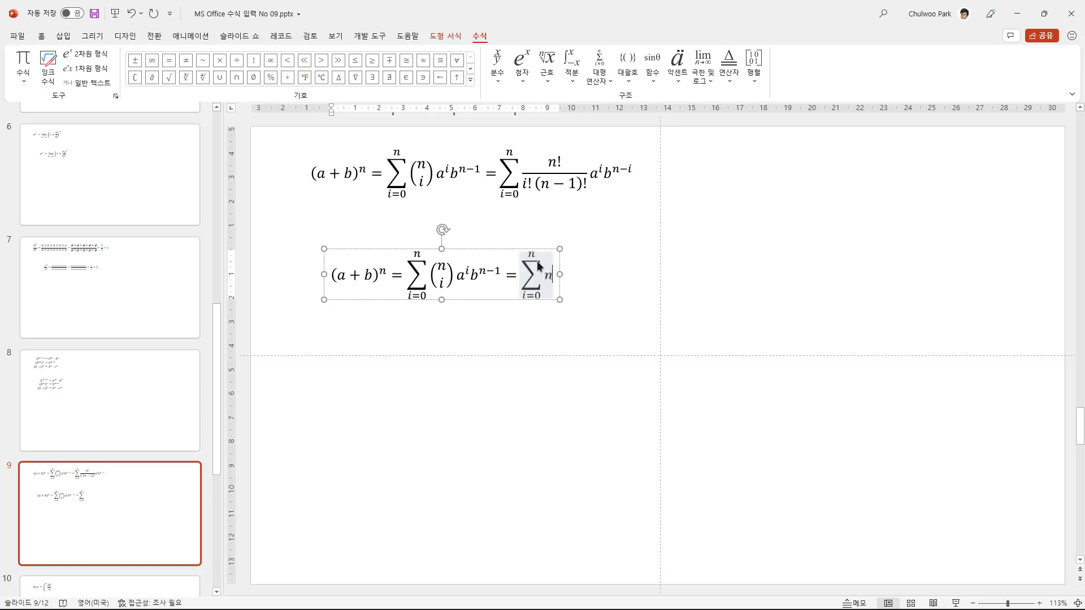
pyautogui.write('!')
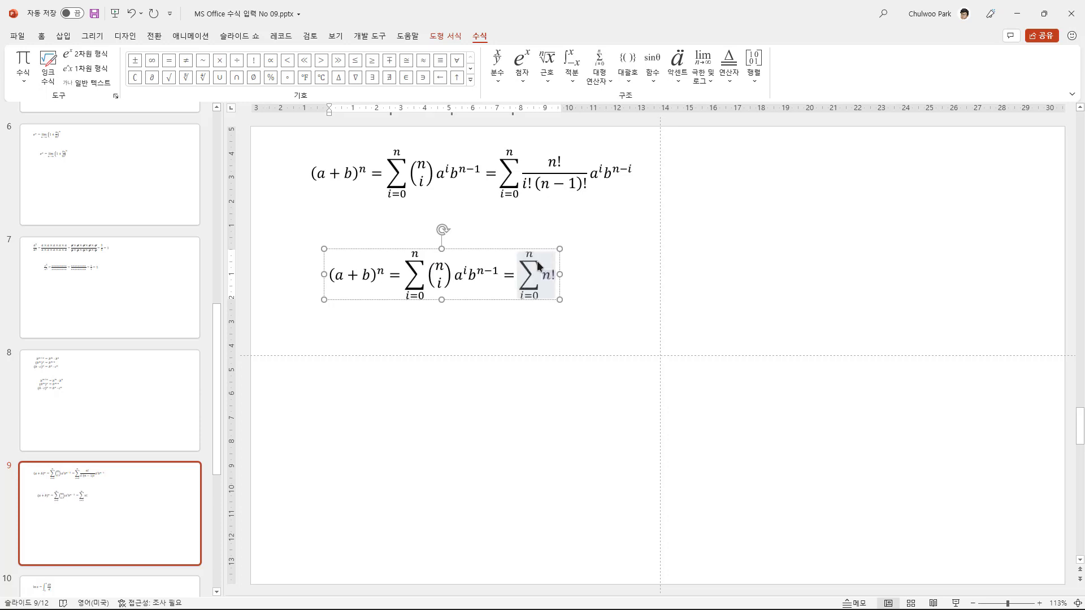
pyautogui.write('/')
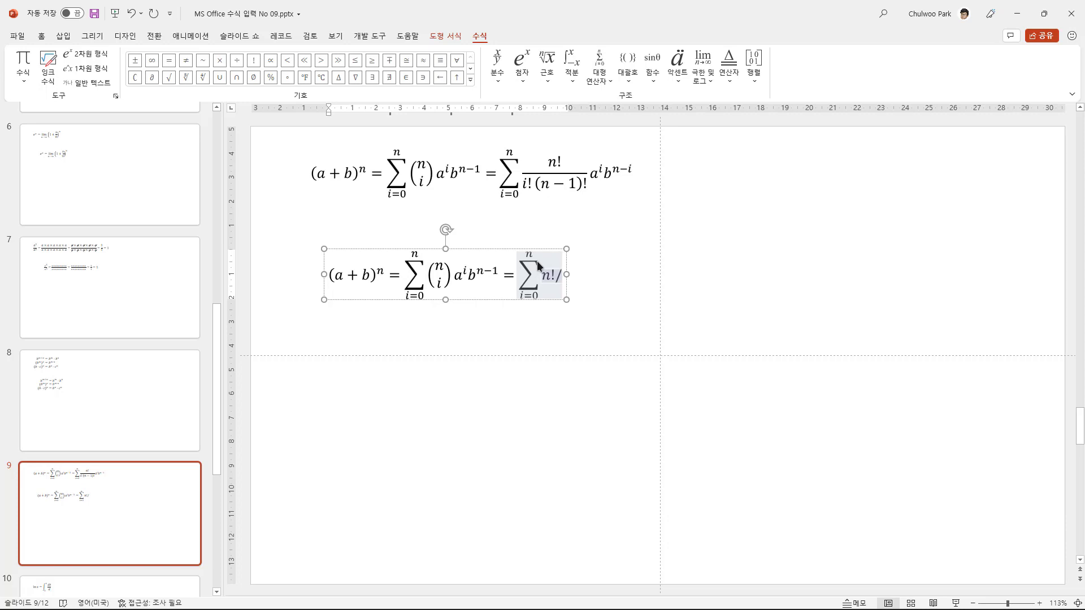
pyautogui.write('(')
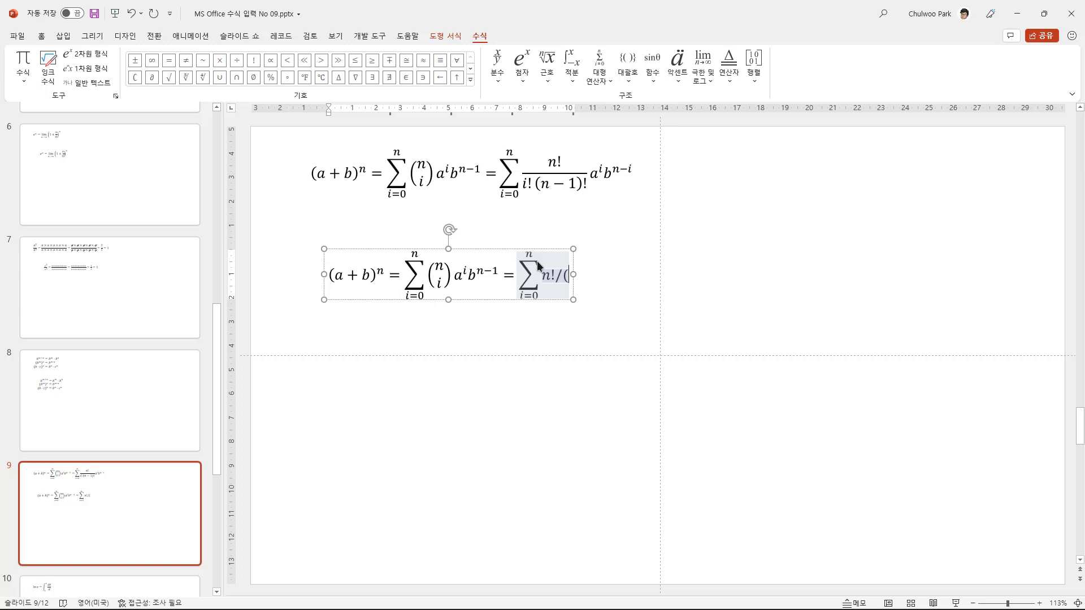
pyautogui.write('i')
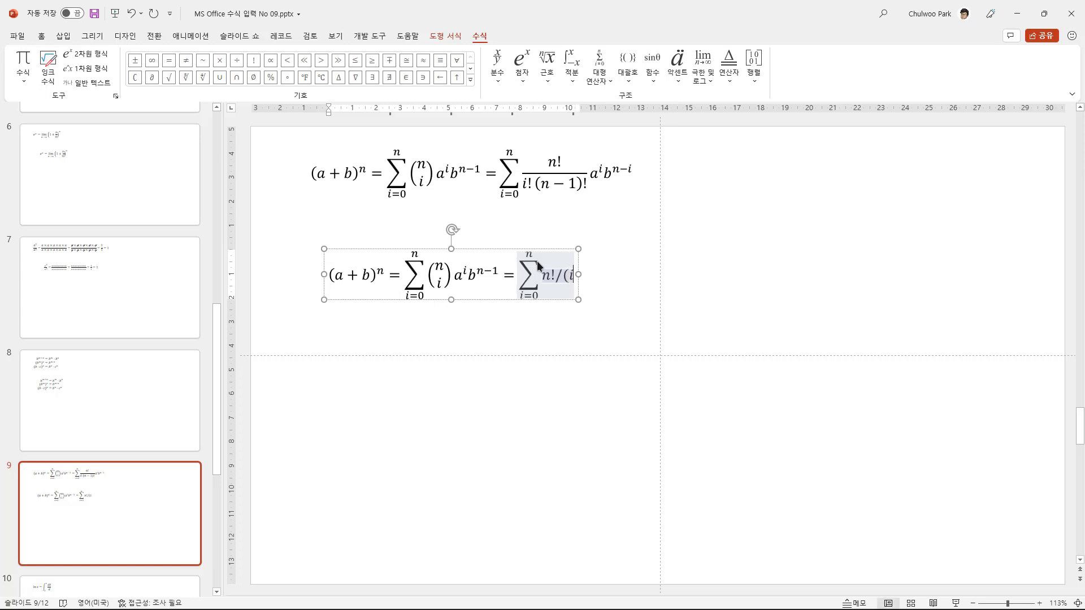
pyautogui.write('!')
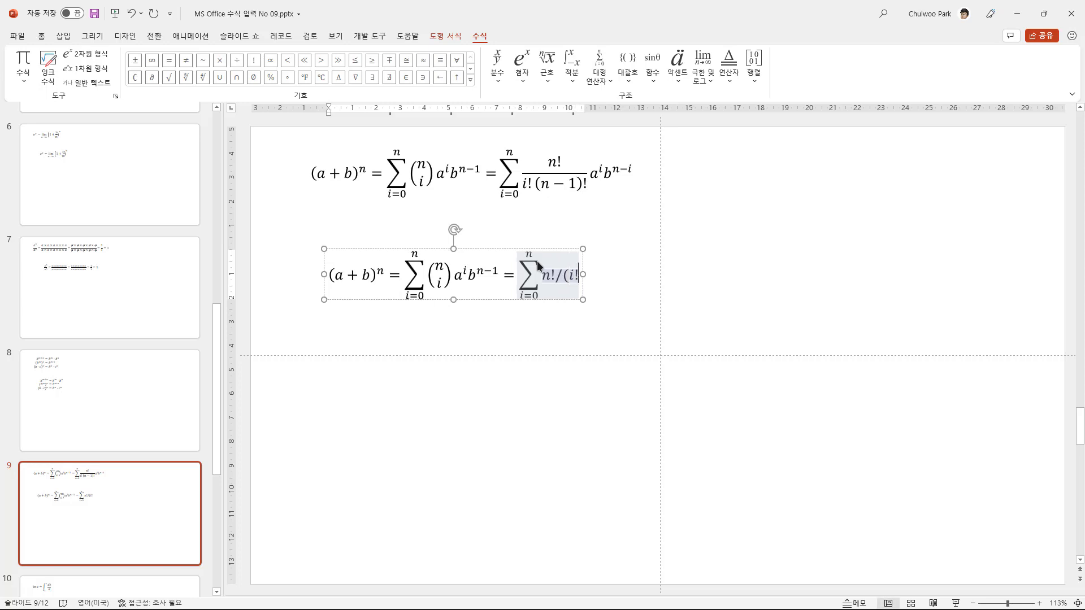
pyautogui.write('(n-1')
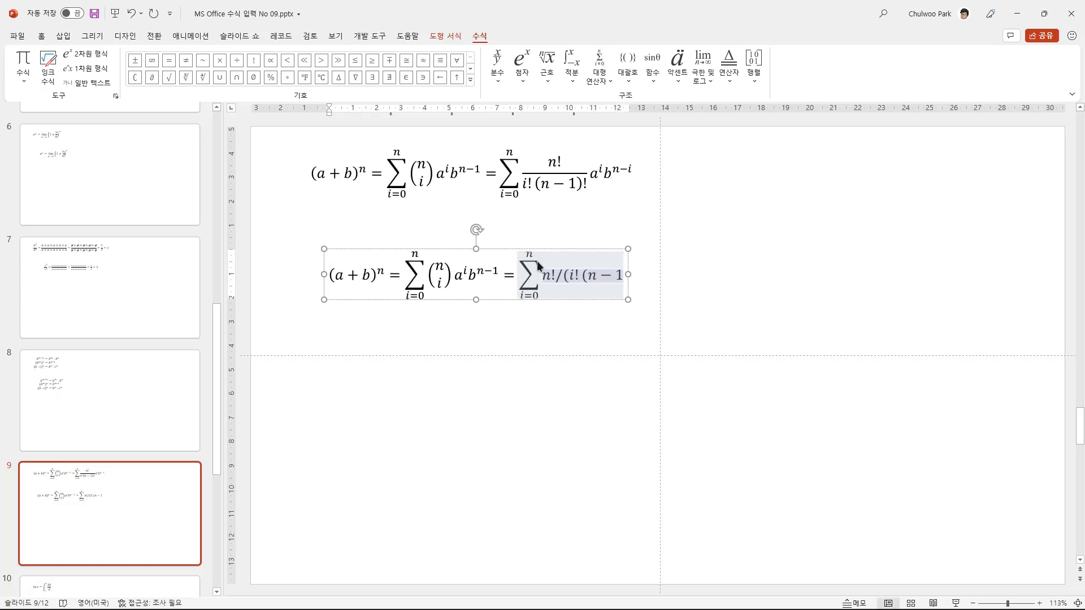
pyautogui.write(')!')
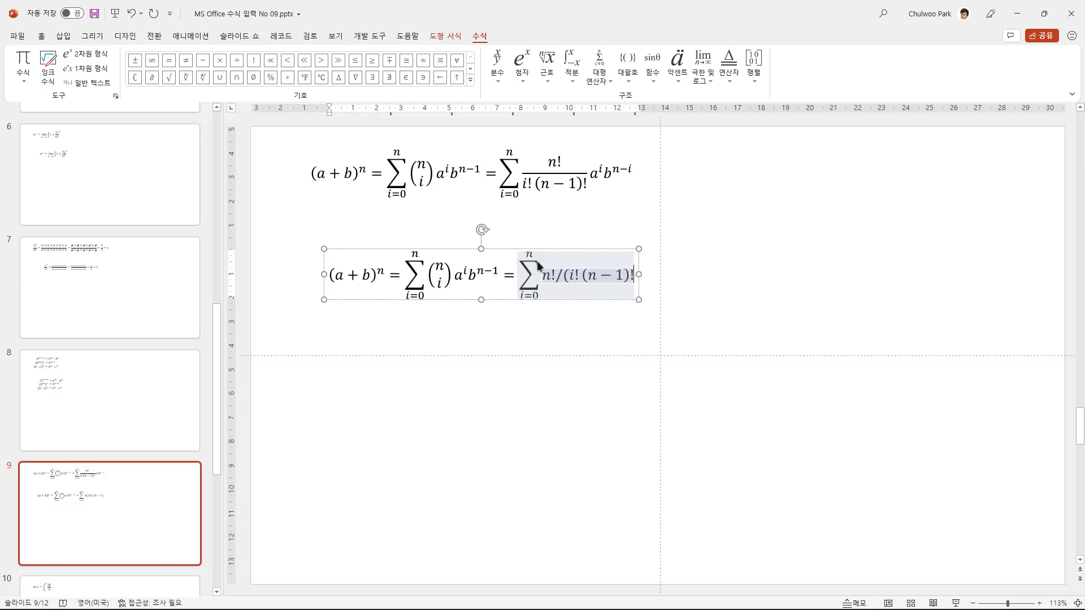
pyautogui.write(')')
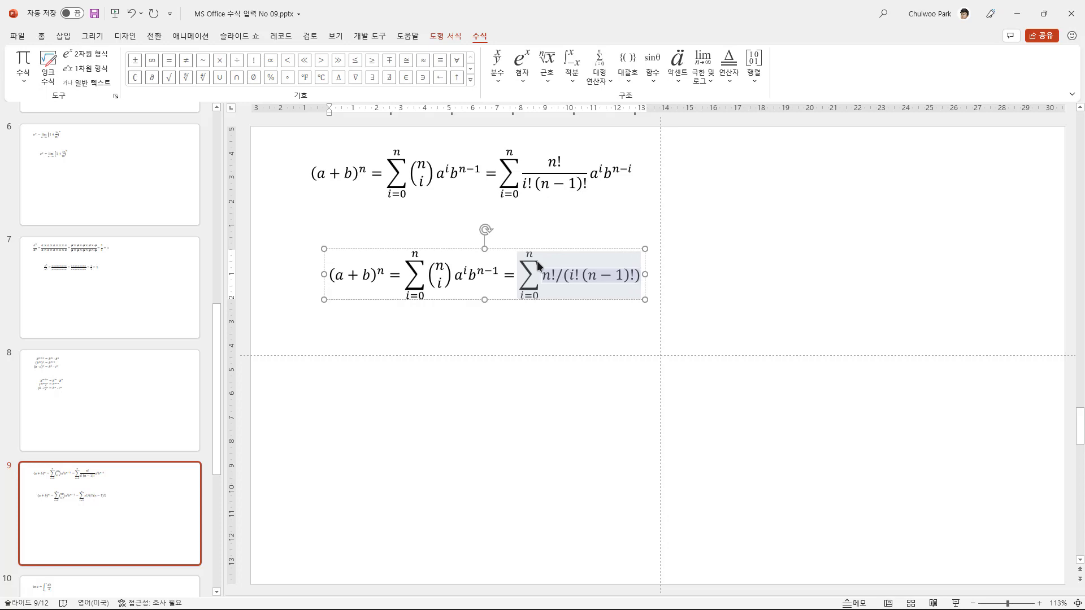
# Stack the n!/(i!(n−1)!) fraction and follow it with superscripted a^i b^(n−1).
pyautogui.press('space')
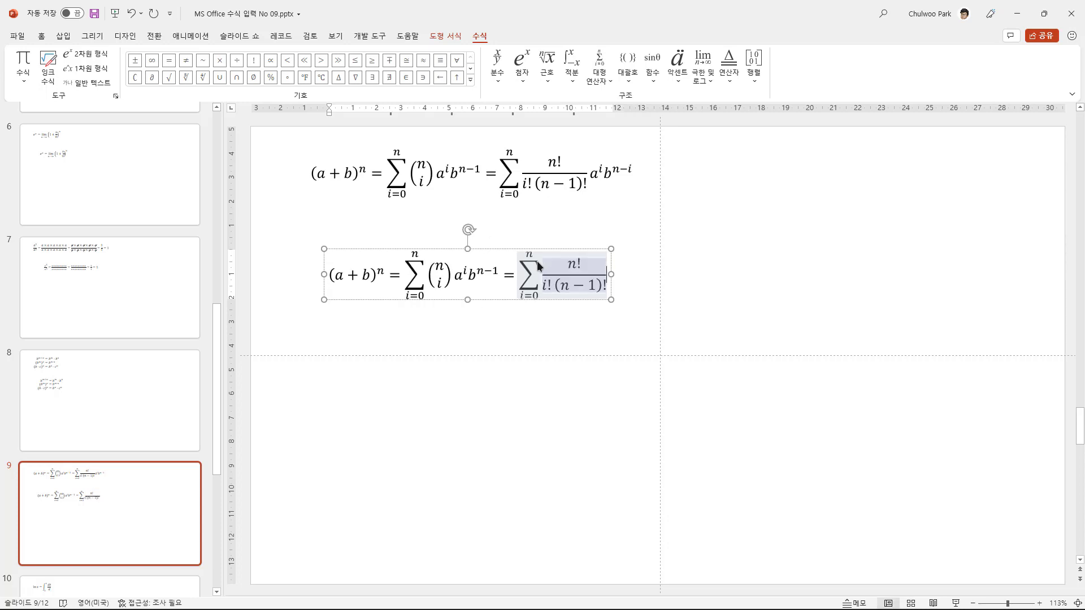
pyautogui.write('a^')
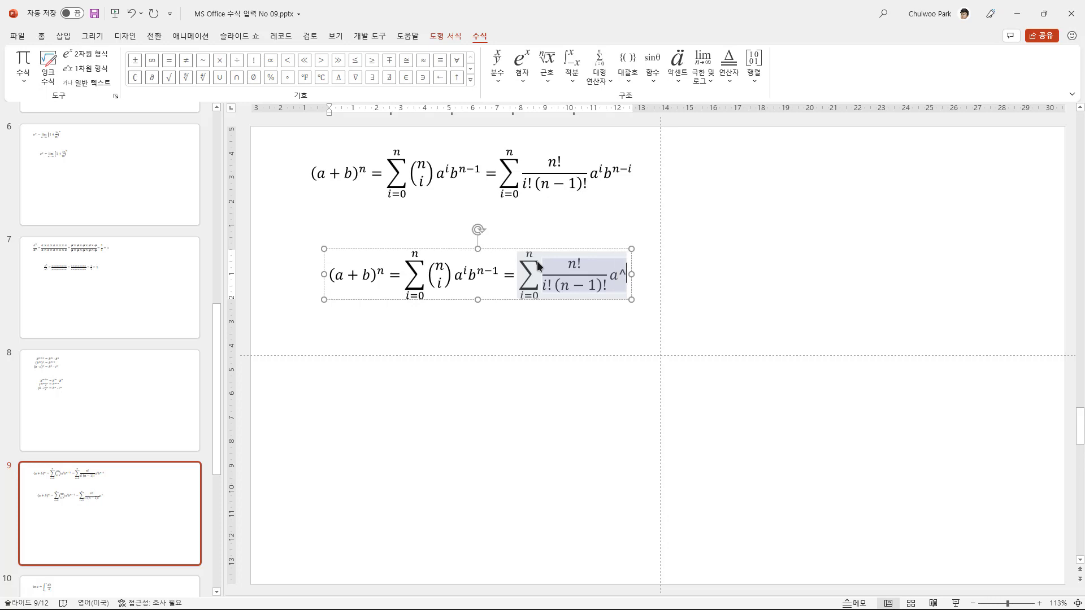
pyautogui.write('i')
pyautogui.press('space')
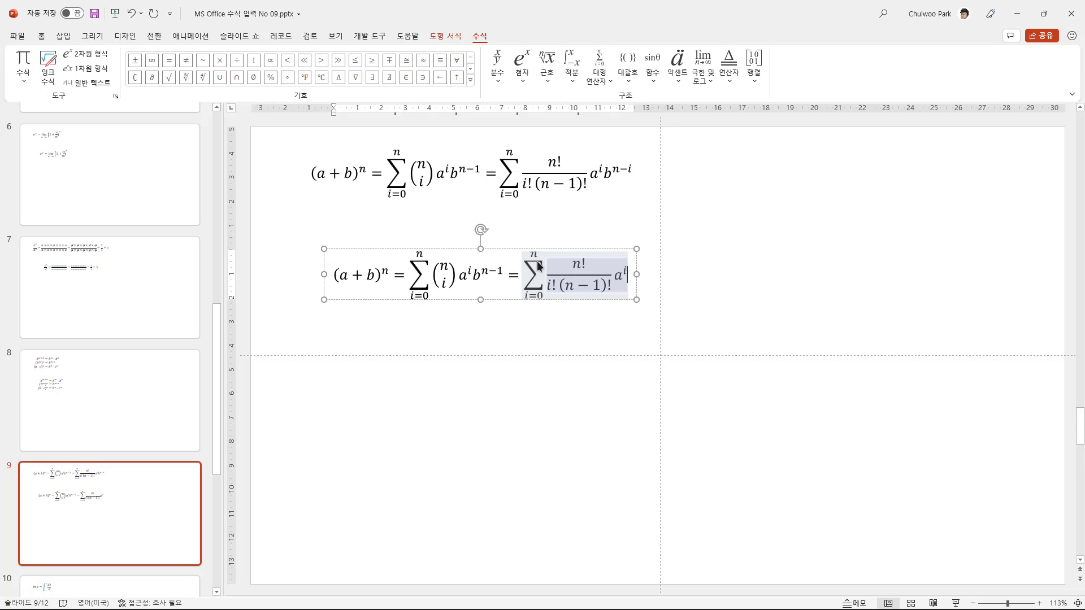
pyautogui.write('b^')
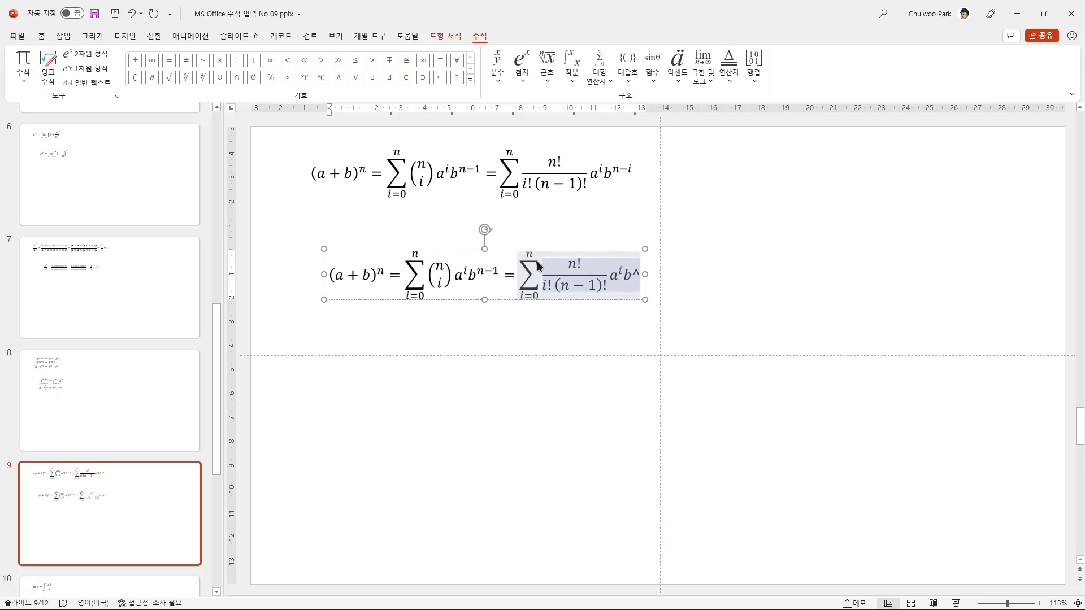
pyautogui.write('(n')
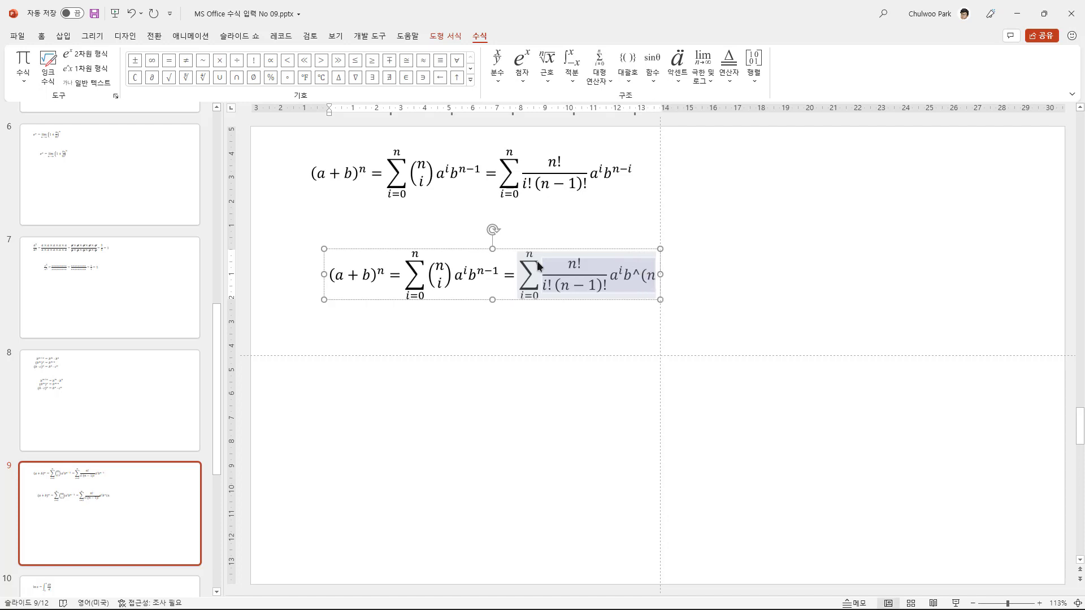
pyautogui.write('-1)')
pyautogui.press('space')
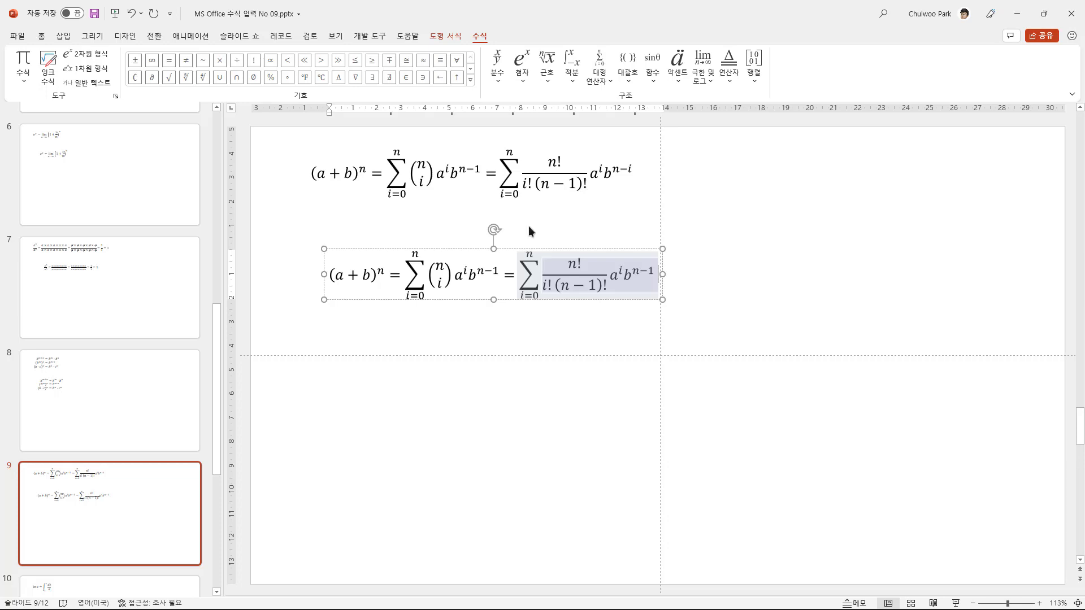
# Insert a new blank equation on slide 10 and drag it below the existing ln x equation.
pyautogui.click(533, 346)
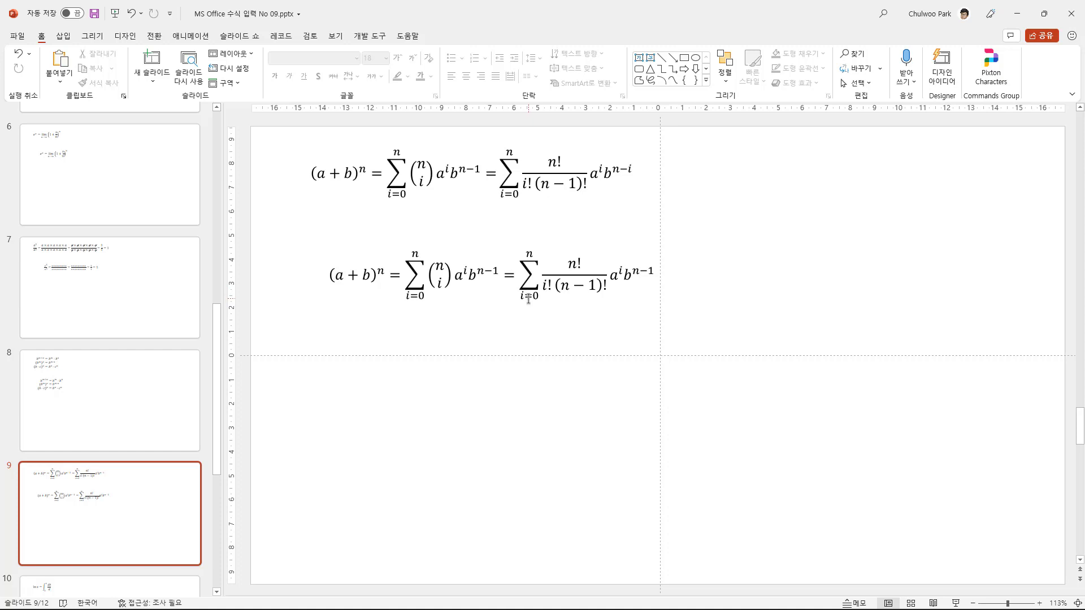
pyautogui.scroll(-2, 166, 384)
pyautogui.scroll(-1, 166, 384)
pyautogui.scroll(-1, 166, 384)
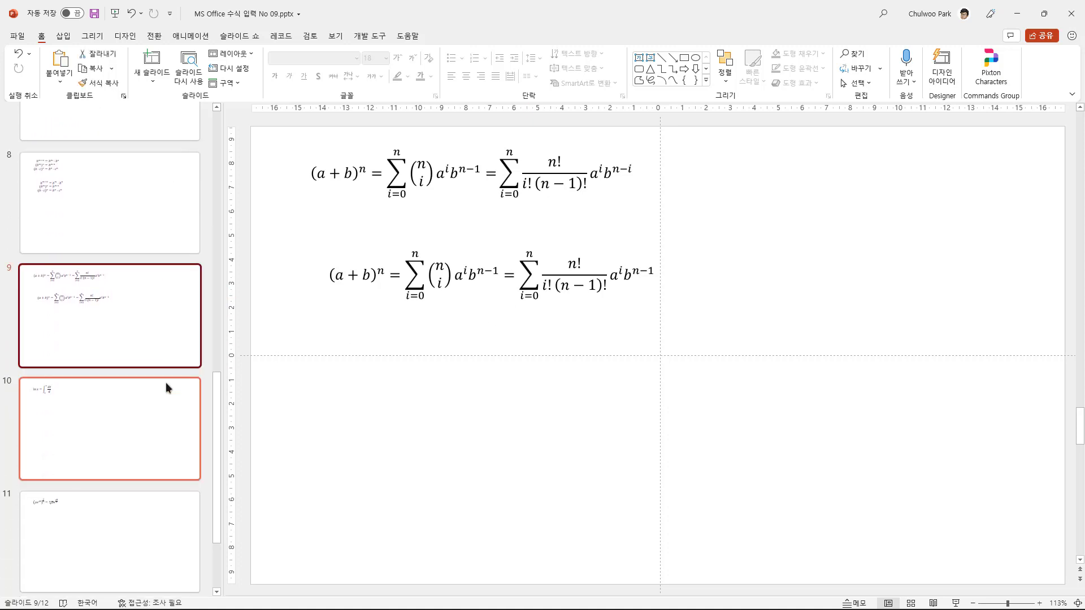
pyautogui.scroll(-1, 166, 384)
pyautogui.click(131, 350)
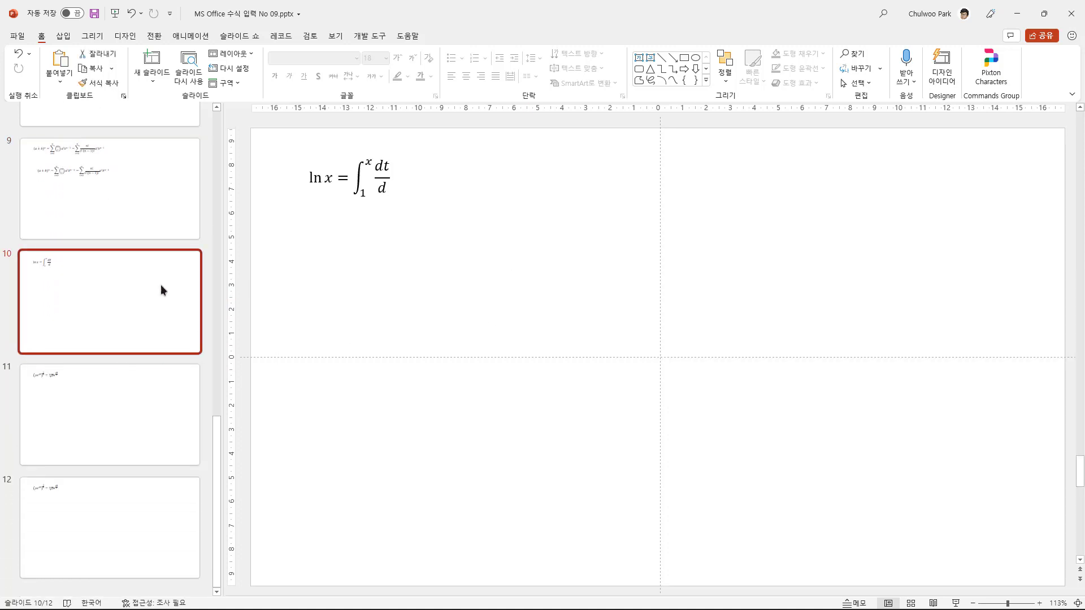
pyautogui.click(63, 35)
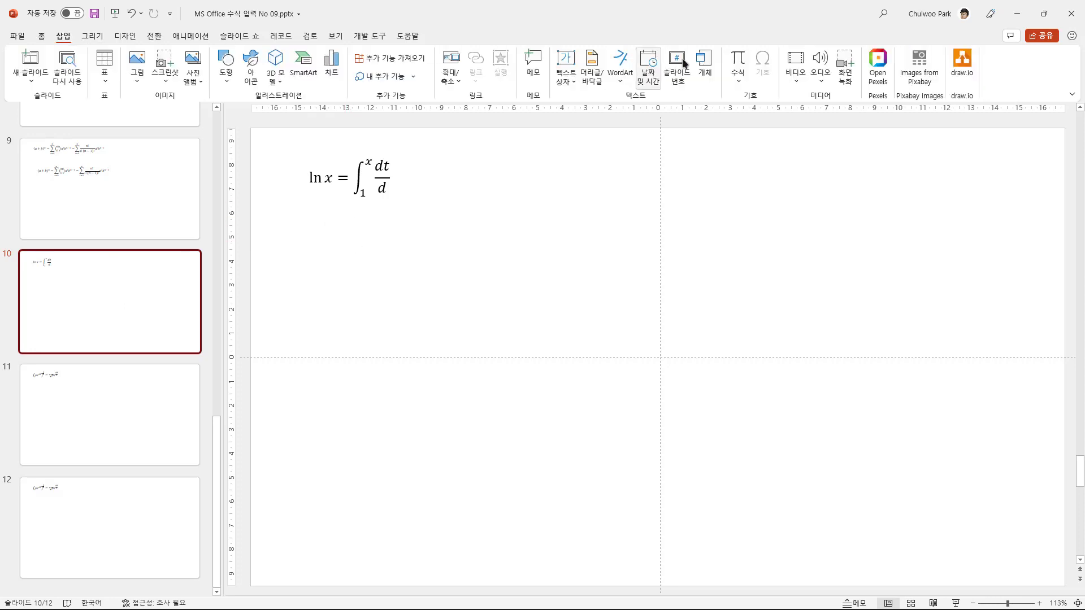
pyautogui.click(737, 66)
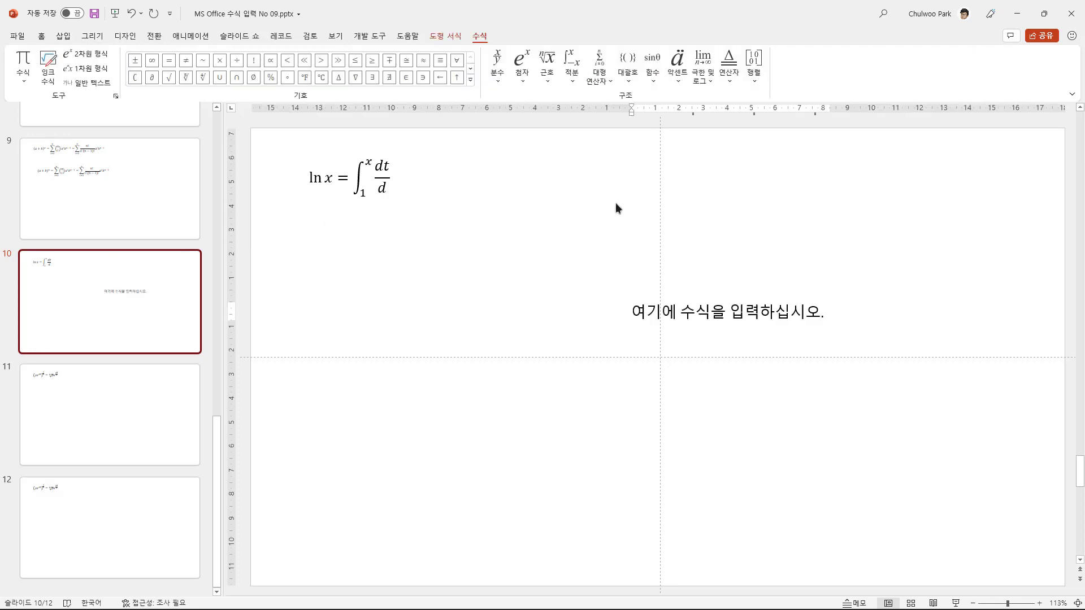
pyautogui.click(707, 318)
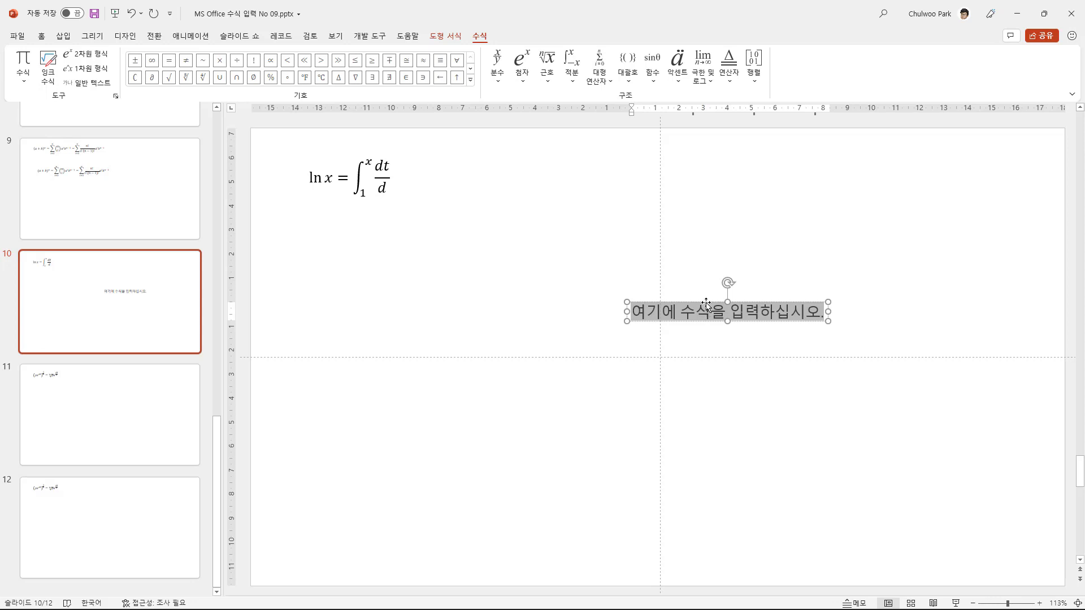
pyautogui.moveTo(706, 305); pyautogui.dragTo(385, 249)
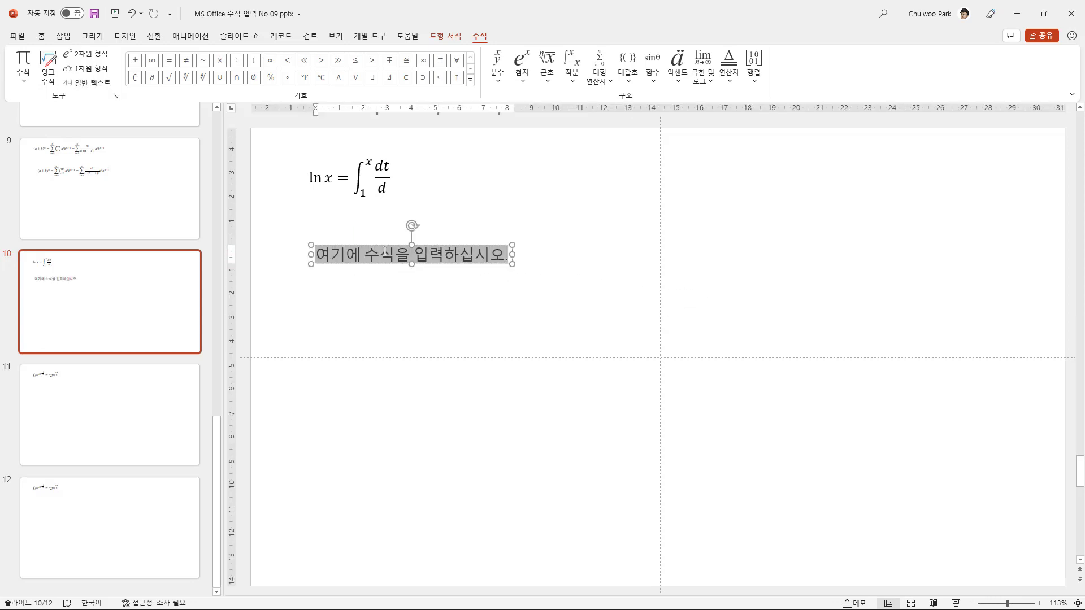
# Type ln x = ∫₁ˣ dt/d with built-up integral limits and stacked fraction, then go to slide 11.
pyautogui.write('a')
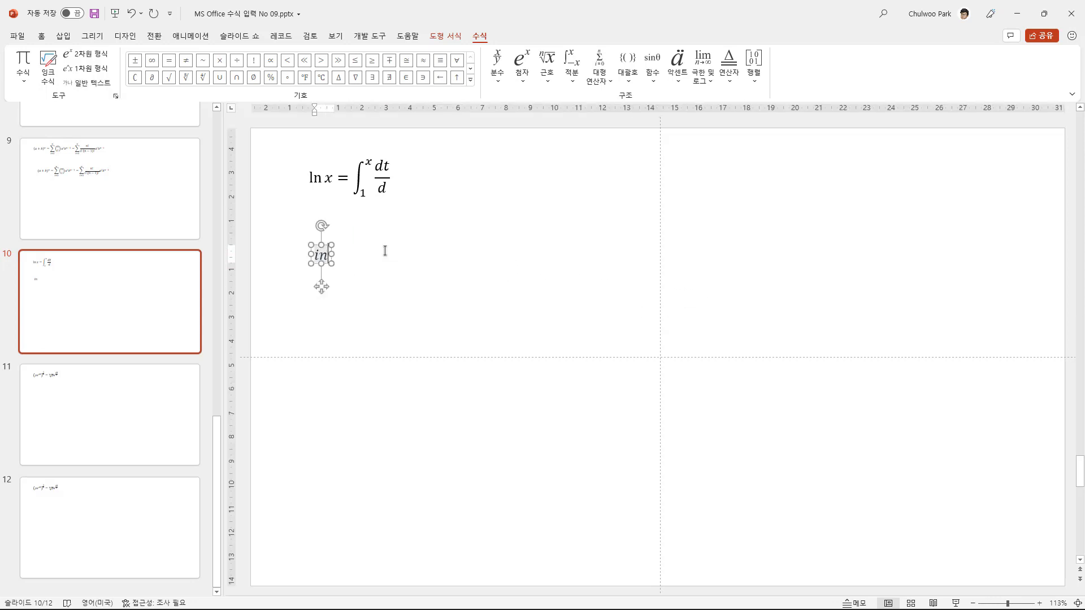
pyautogui.press('BackSpace')
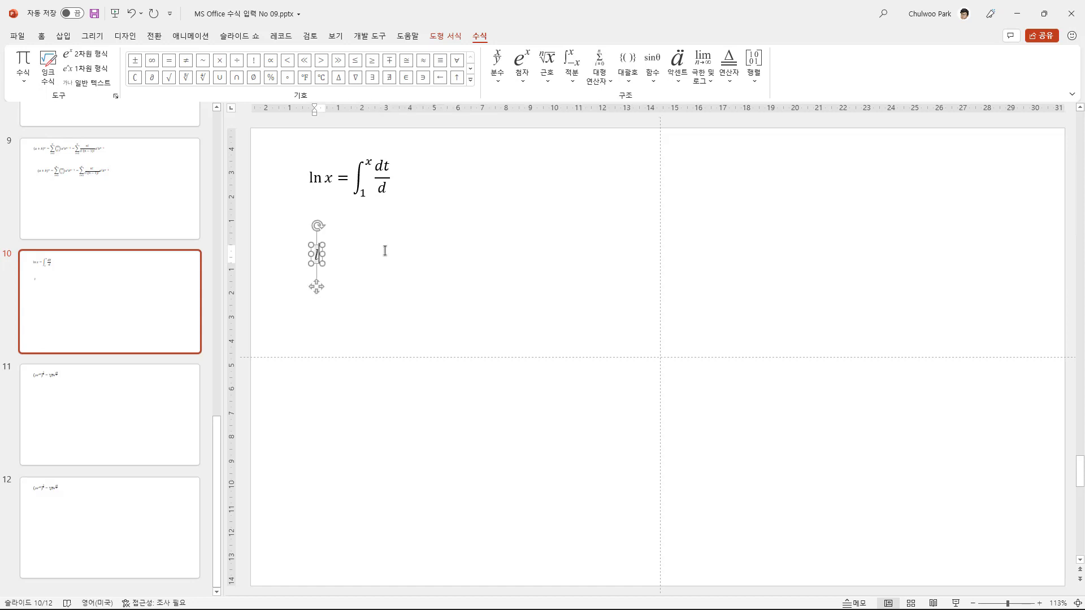
pyautogui.write('ln')
pyautogui.press('space')
pyautogui.write('x')
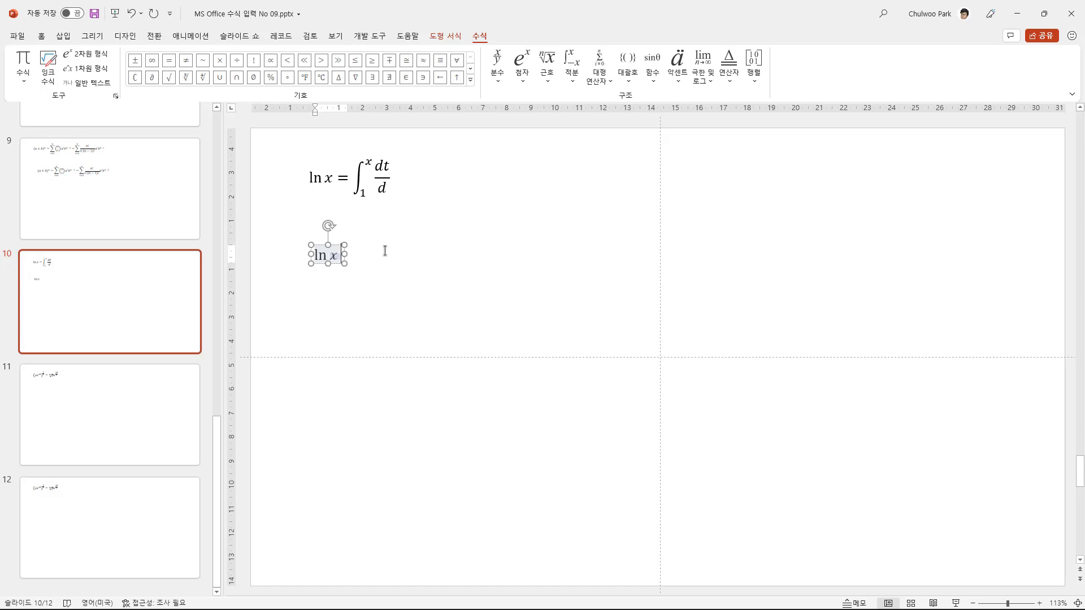
pyautogui.press('BackSpace')
pyautogui.press('BackSpace')
pyautogui.write('=')
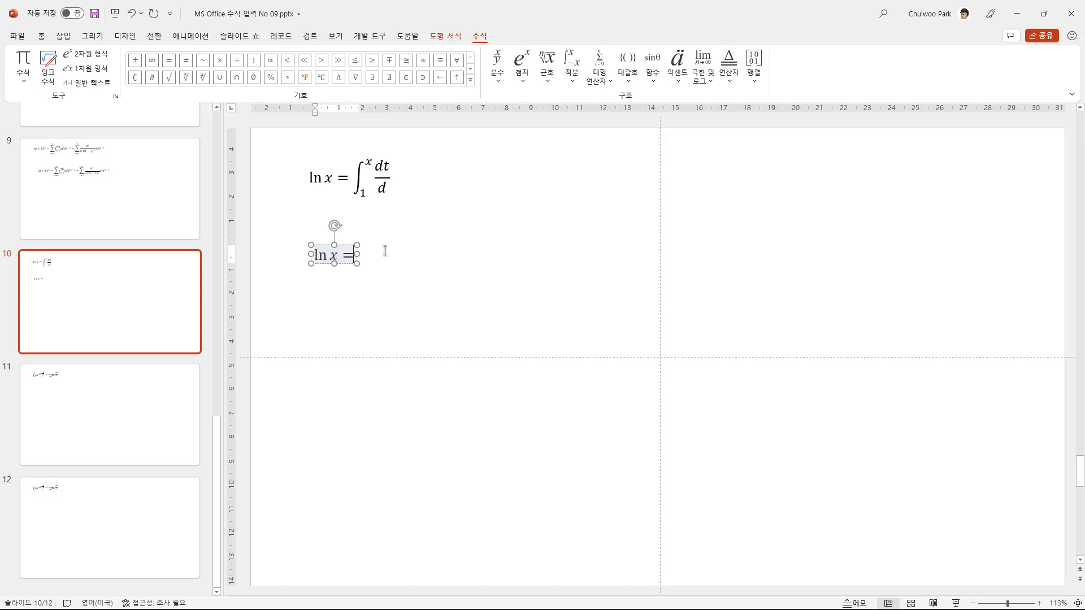
pyautogui.write(' \\int')
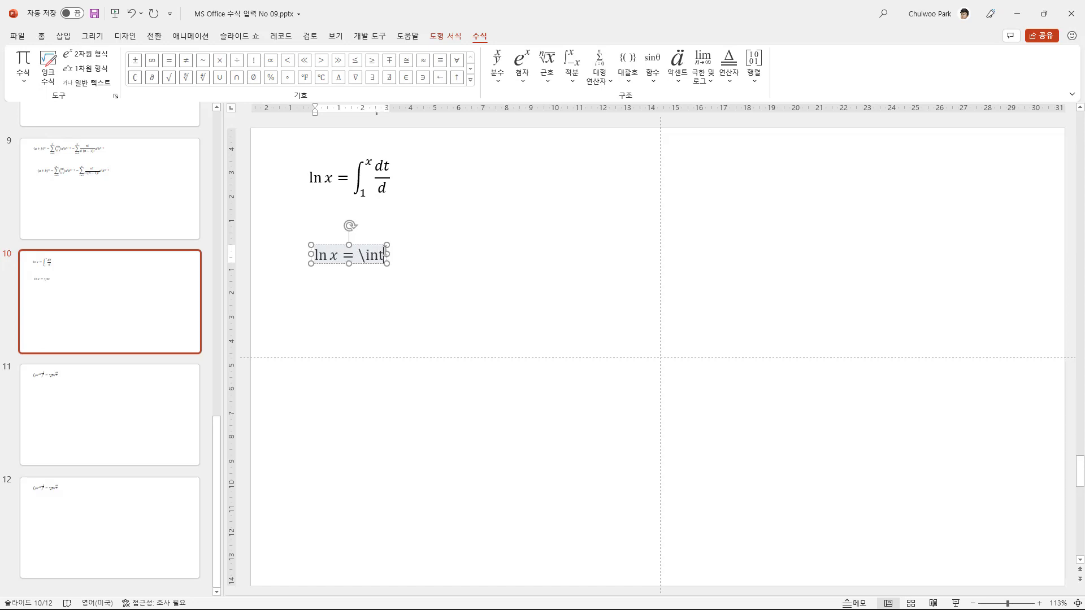
pyautogui.write('_1')
pyautogui.write('^x')
pyautogui.press('space')
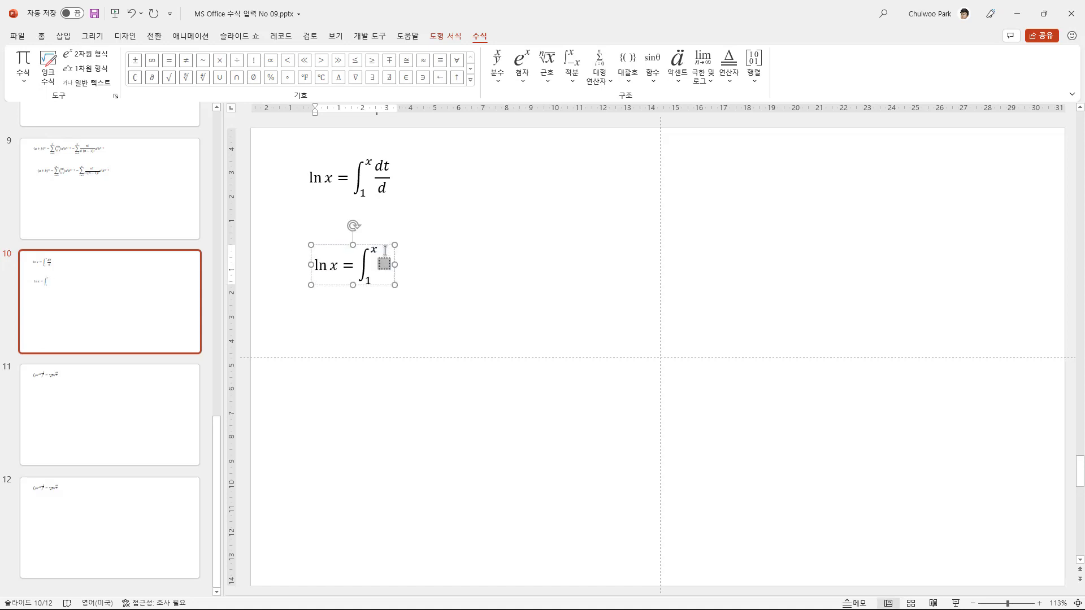
pyautogui.write('dt/')
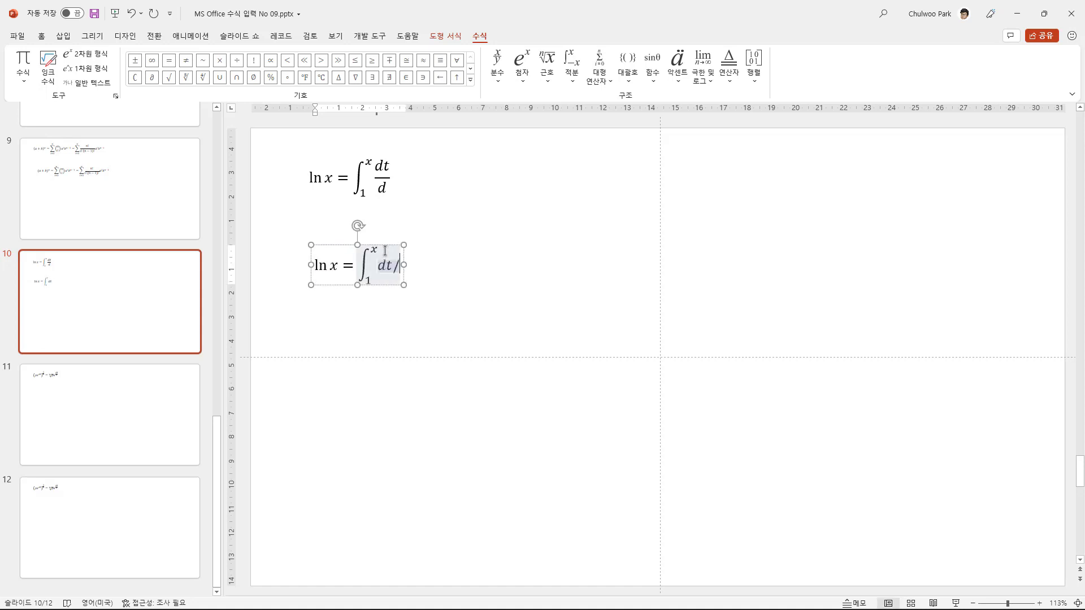
pyautogui.write('d')
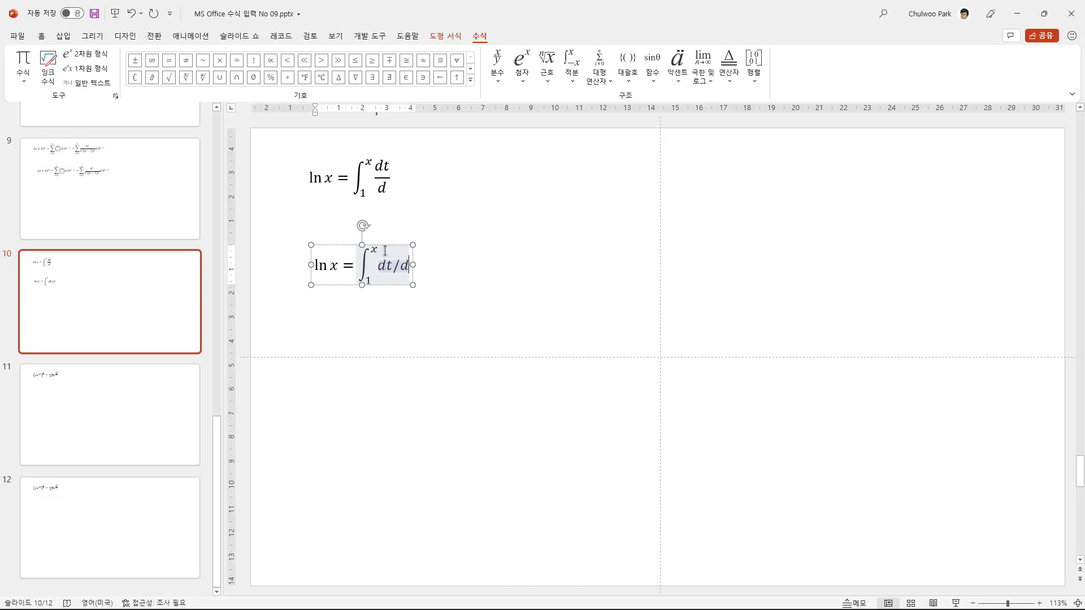
pyautogui.press('space')
pyautogui.press('Right')
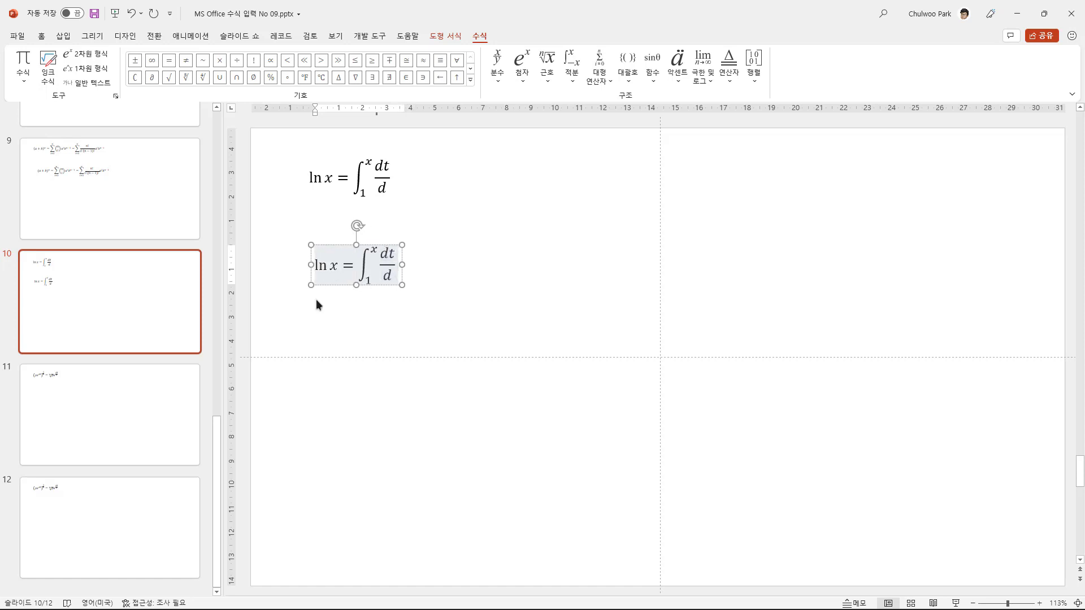
pyautogui.click(135, 403)
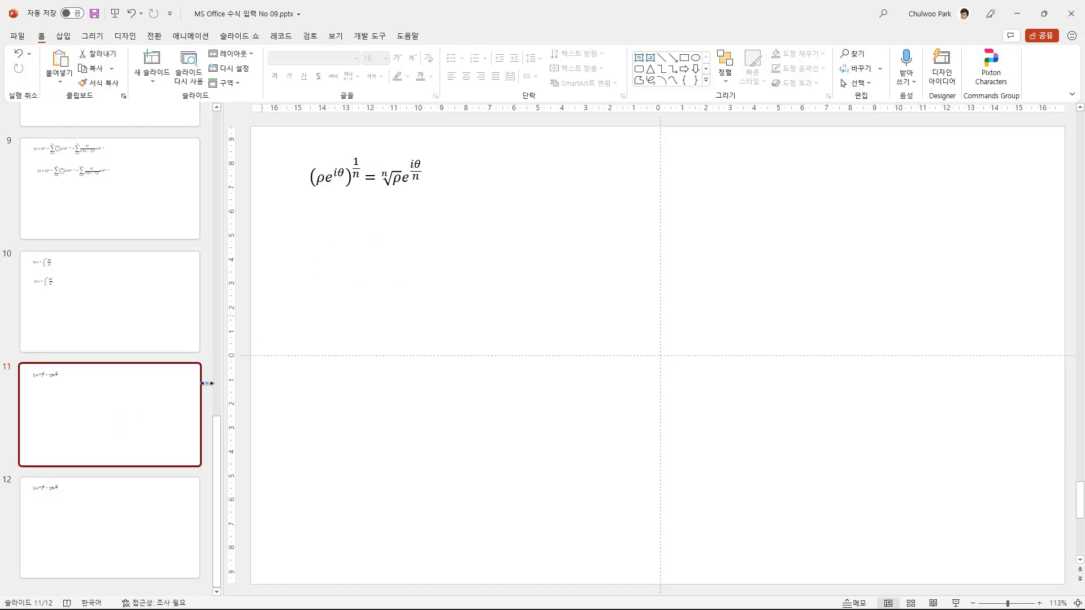
# Insert an equation with Alt+= and type (ρe^{iθ})^{1/n} = with built-up superscripts.
pyautogui.click(63, 36)
pyautogui.hotkey('alt', '=')
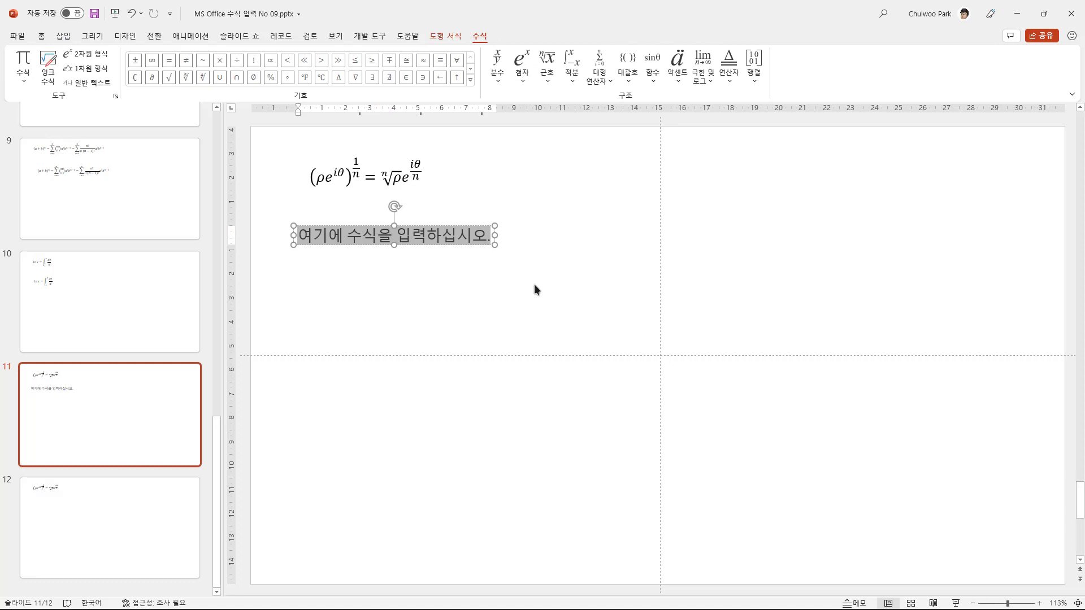
pyautogui.write('(')
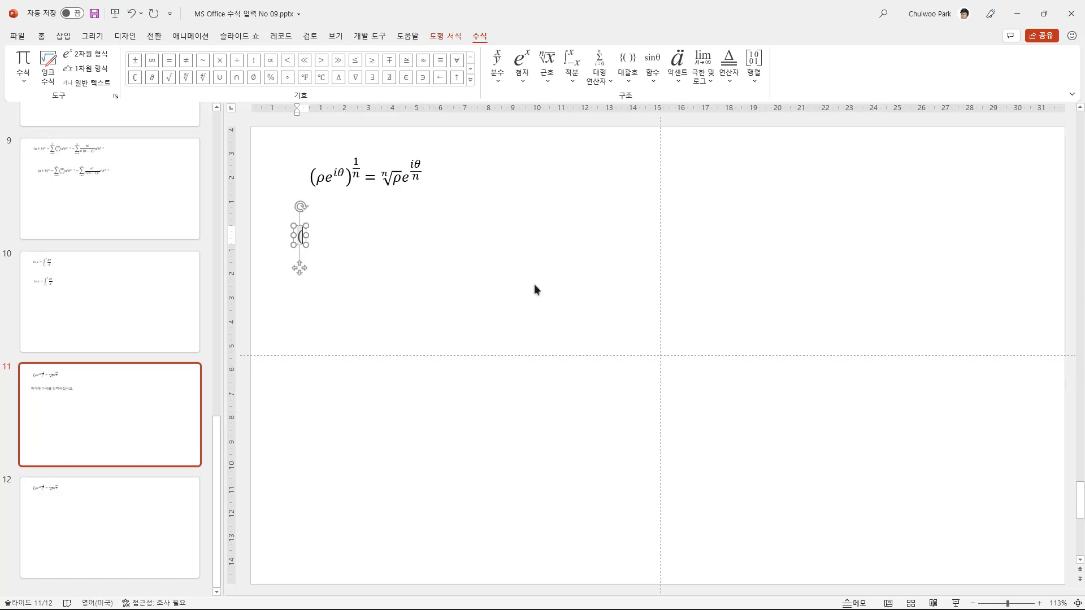
pyautogui.write('\\')
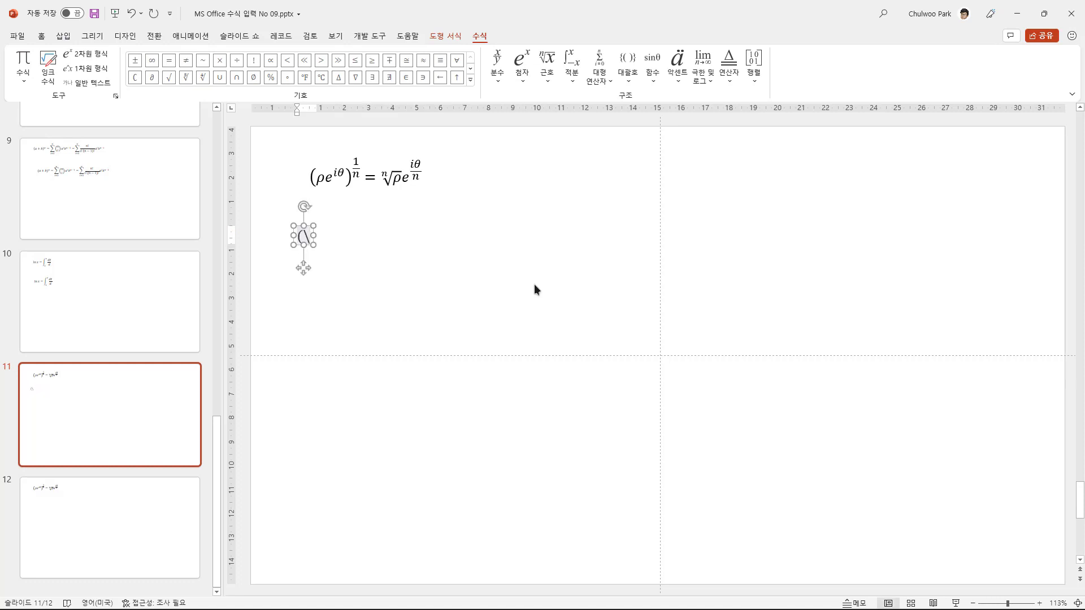
pyautogui.write('rho')
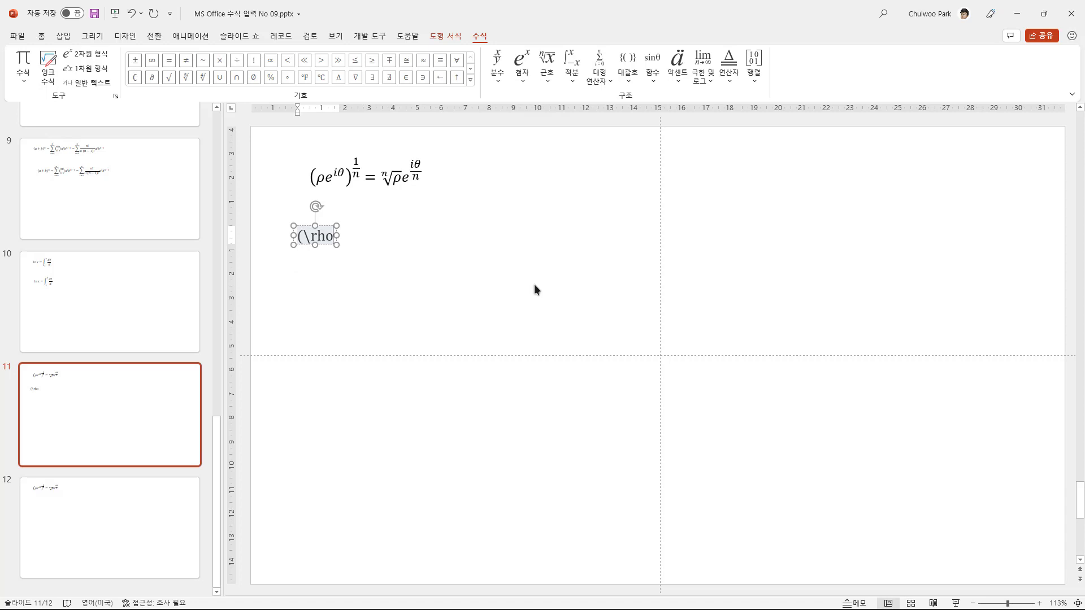
pyautogui.press('space')
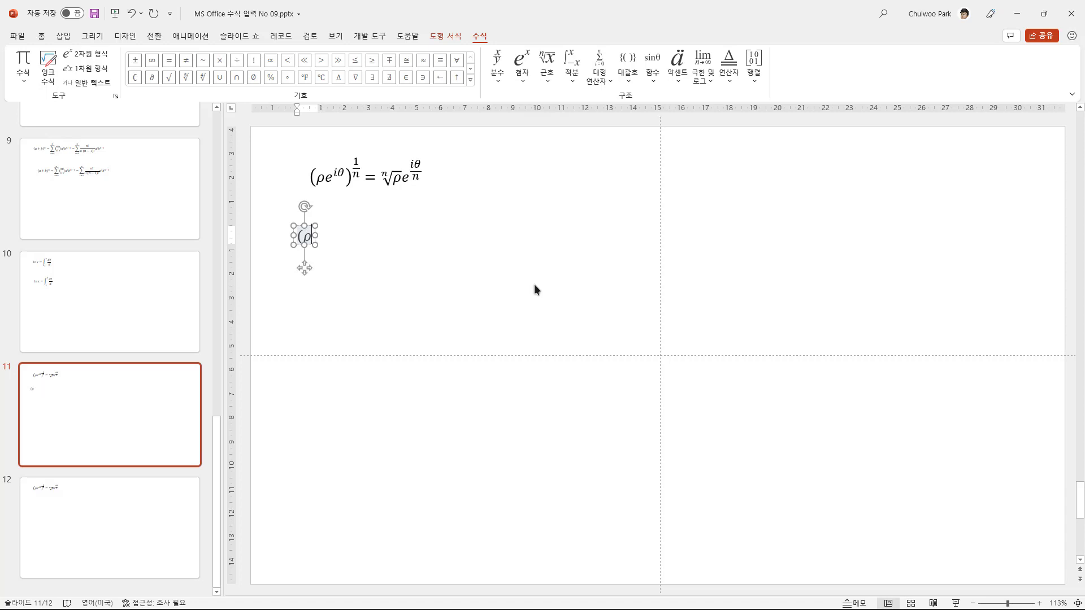
pyautogui.write('e')
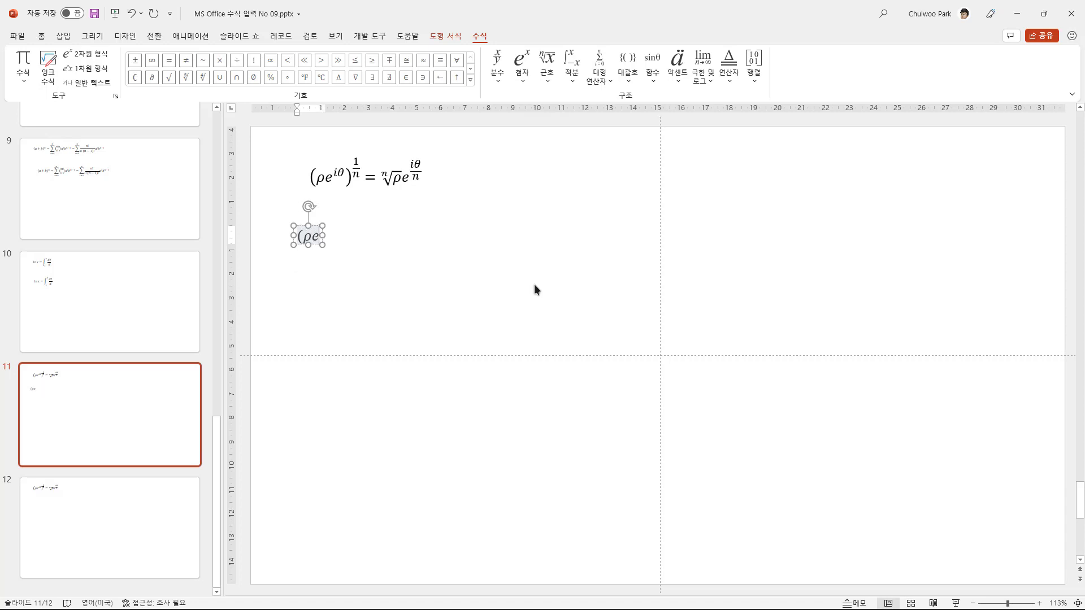
pyautogui.write('^')
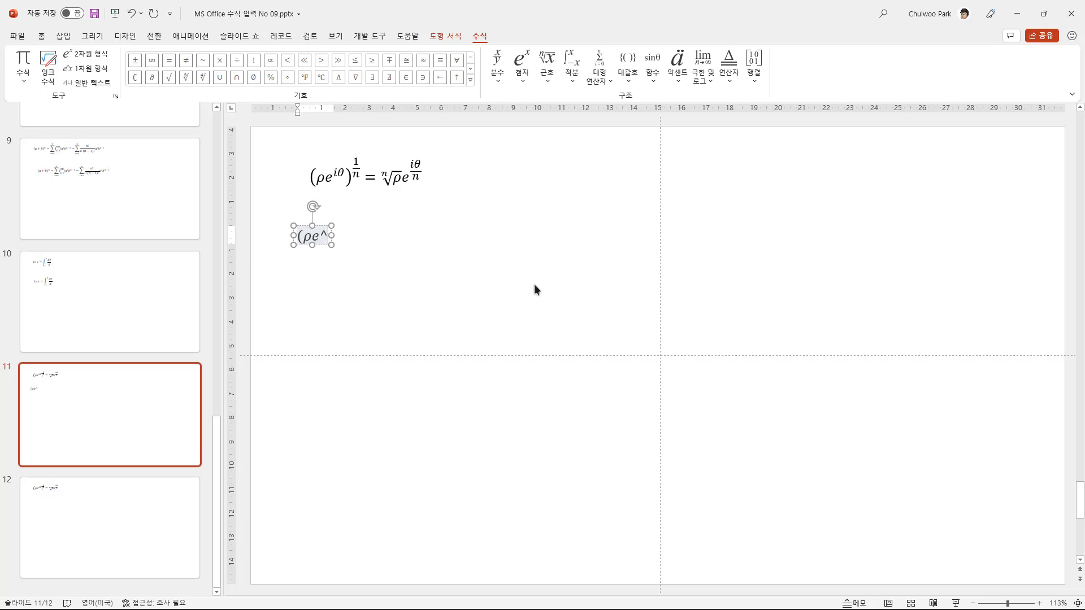
pyautogui.write('(i')
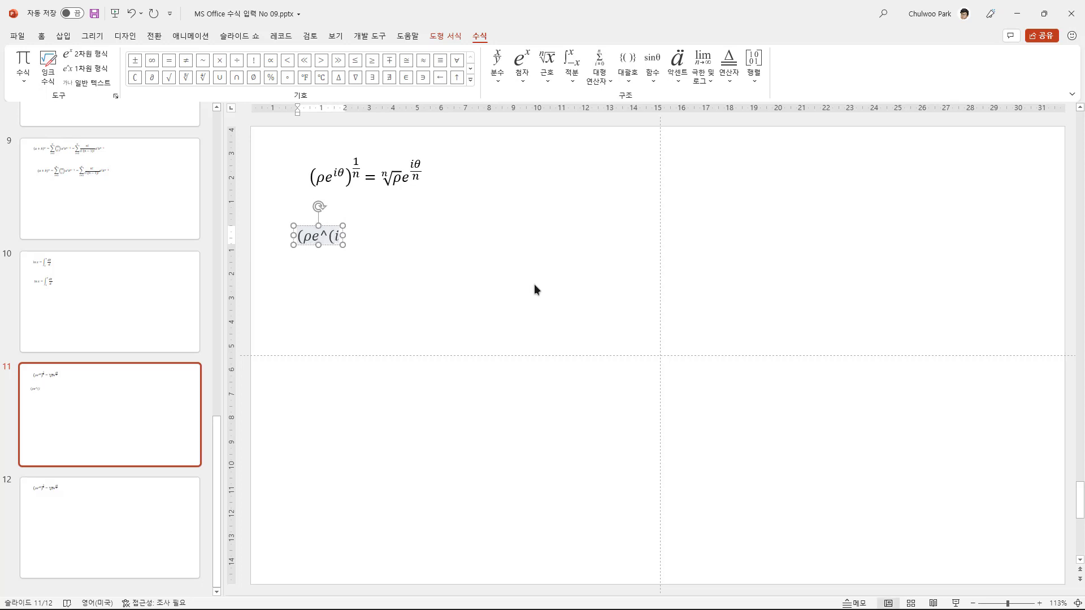
pyautogui.write('\\th')
pyautogui.write('e')
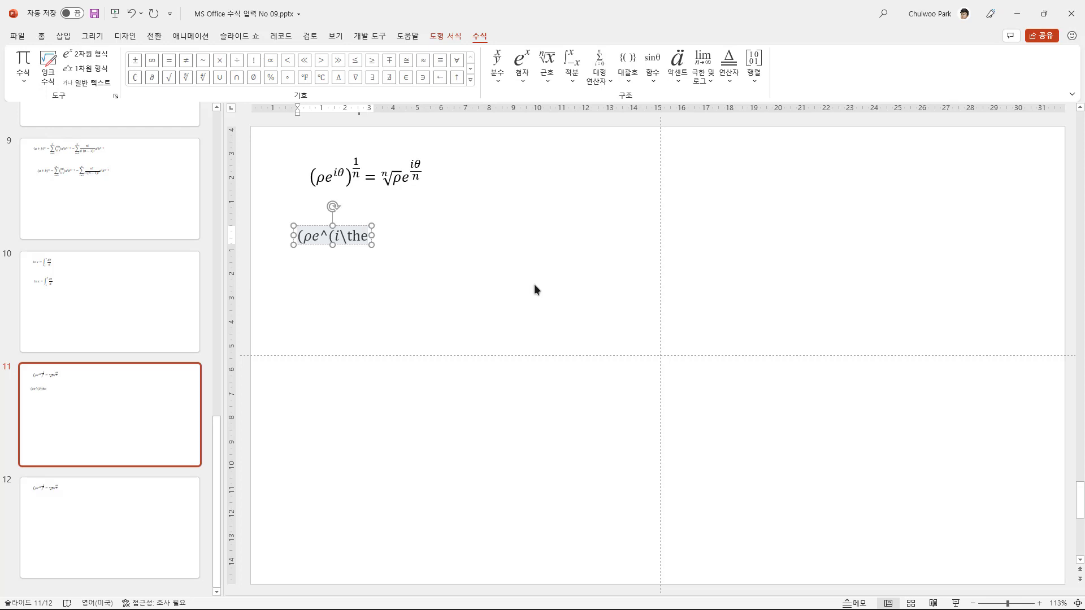
pyautogui.write('ta')
pyautogui.write(')')
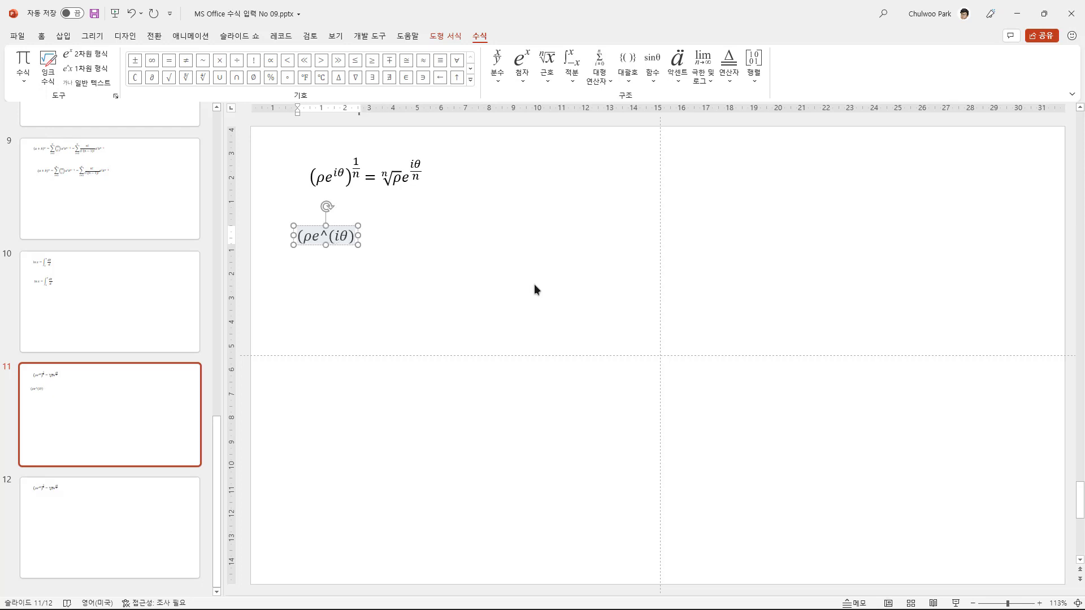
pyautogui.press('space')
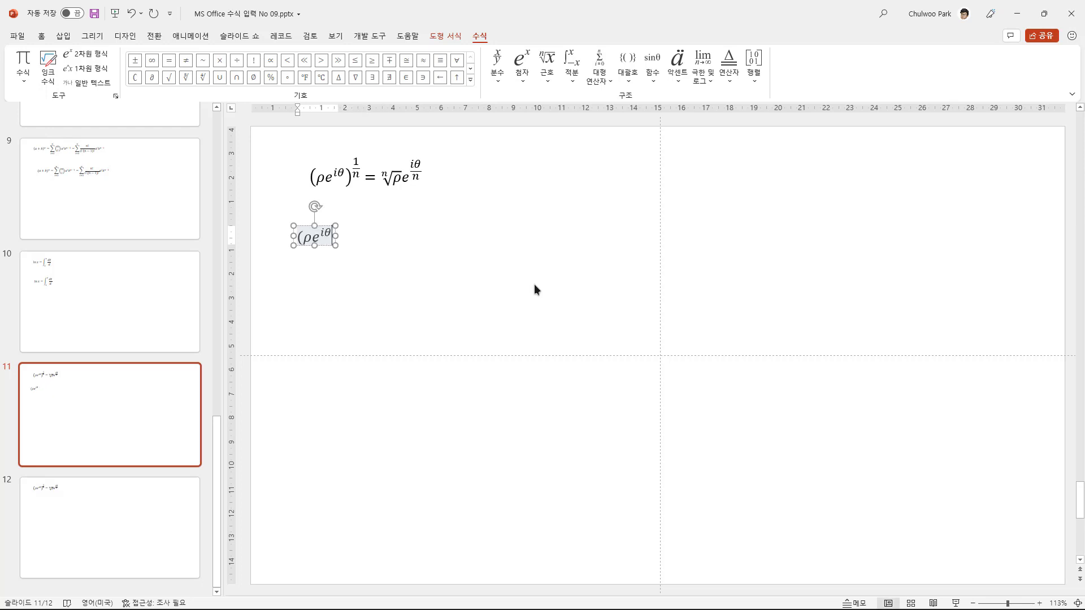
pyautogui.write(')')
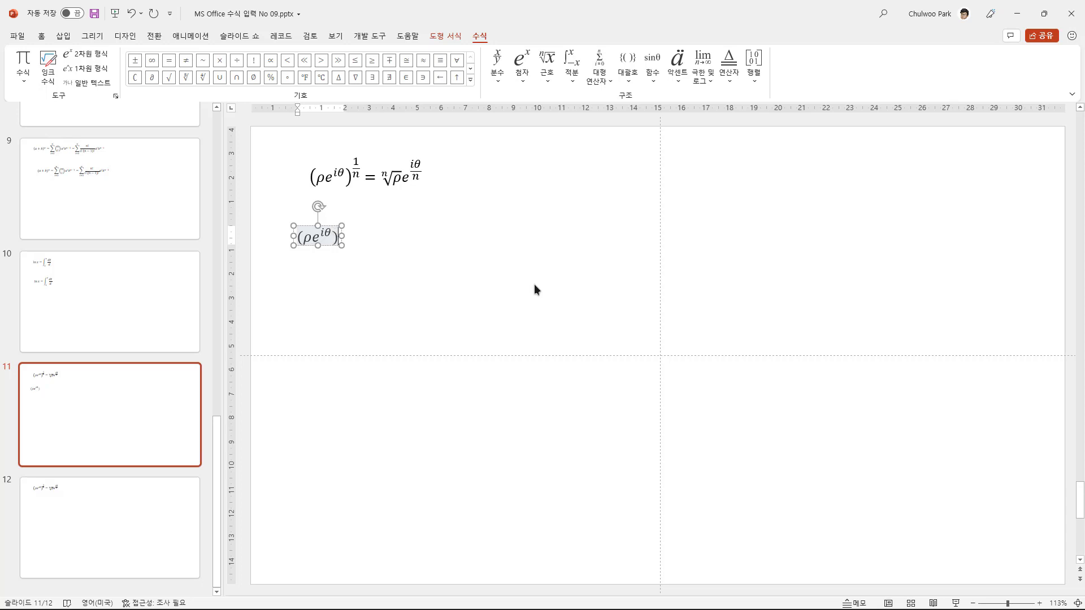
pyautogui.write('^(')
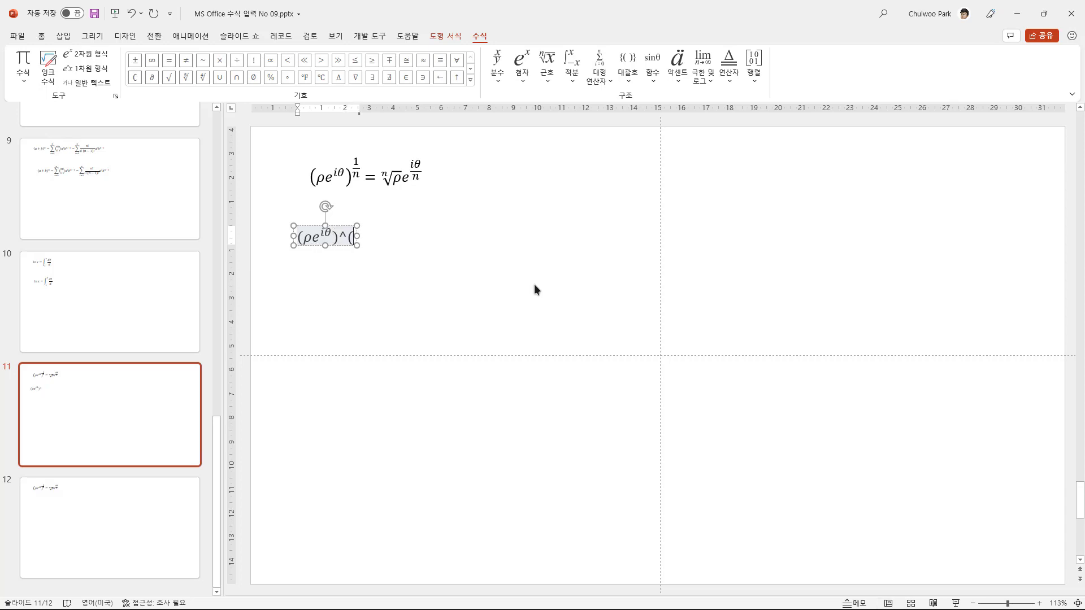
pyautogui.write('1/')
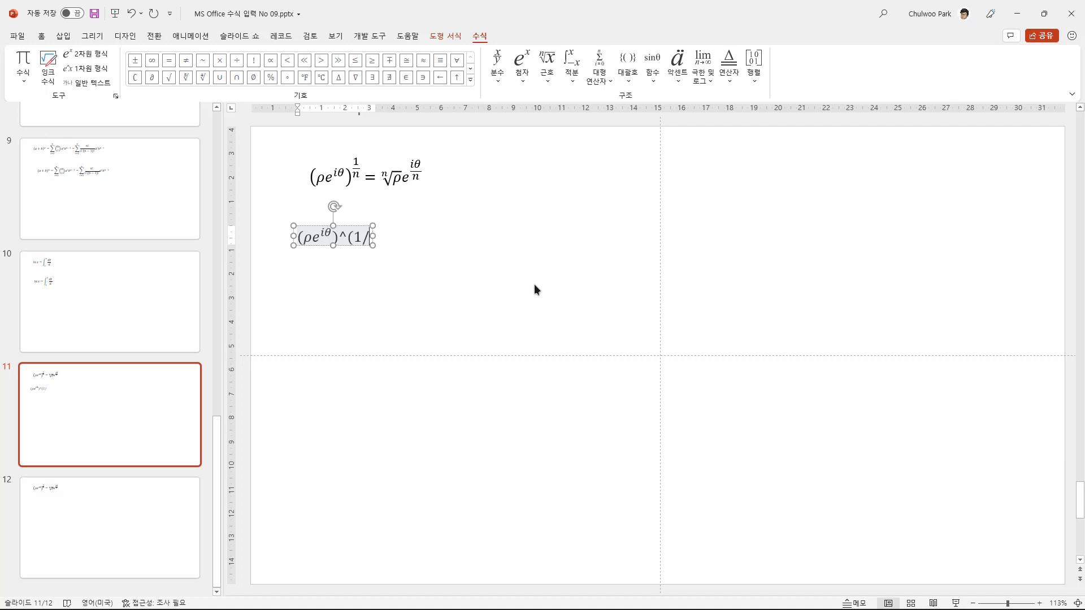
pyautogui.write('n)')
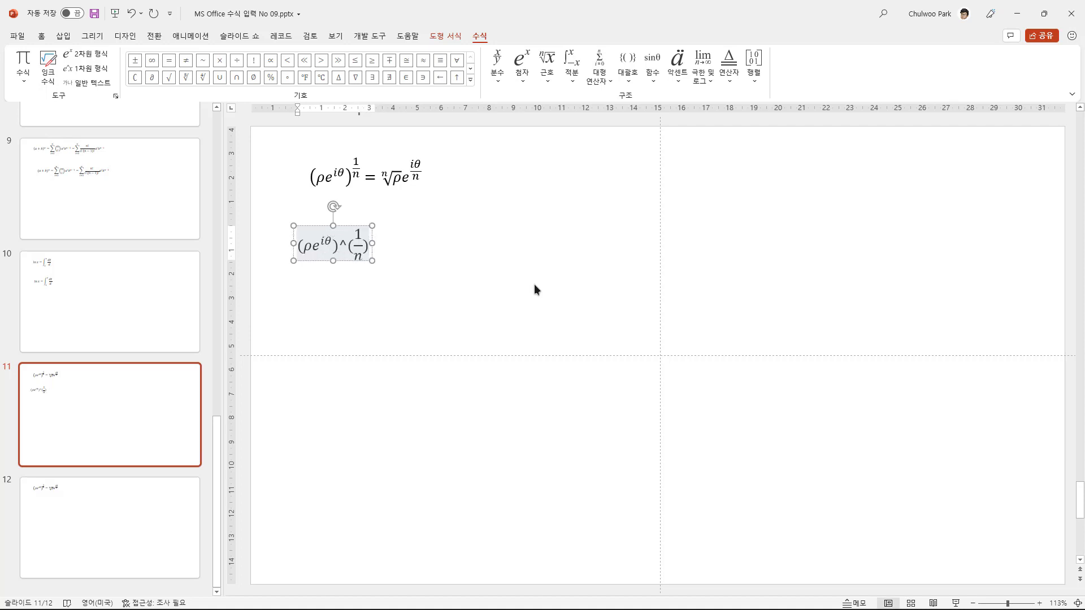
pyautogui.press('space')
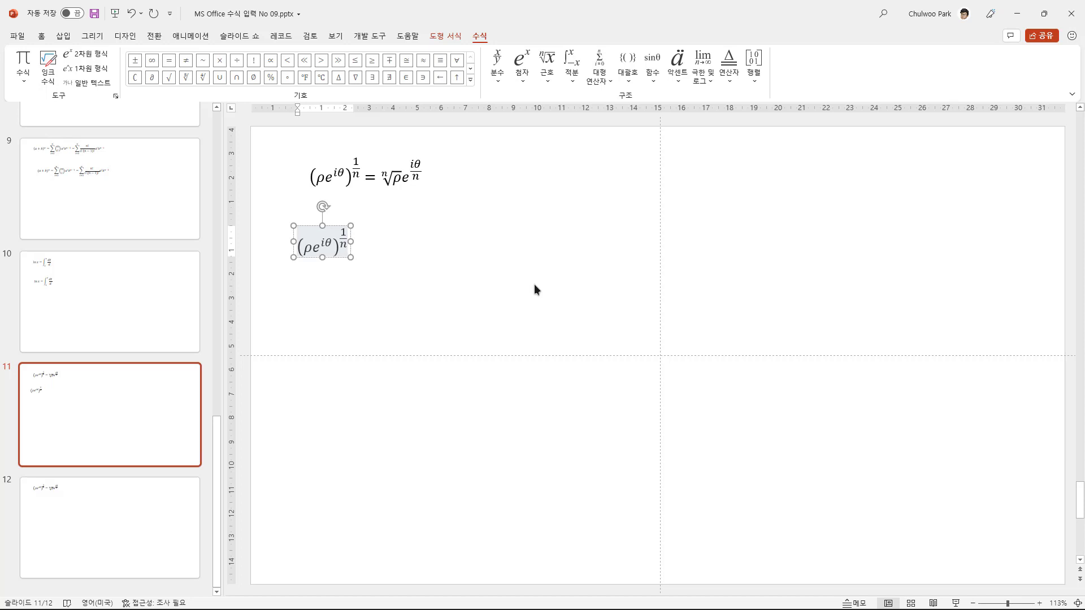
pyautogui.write(' =')
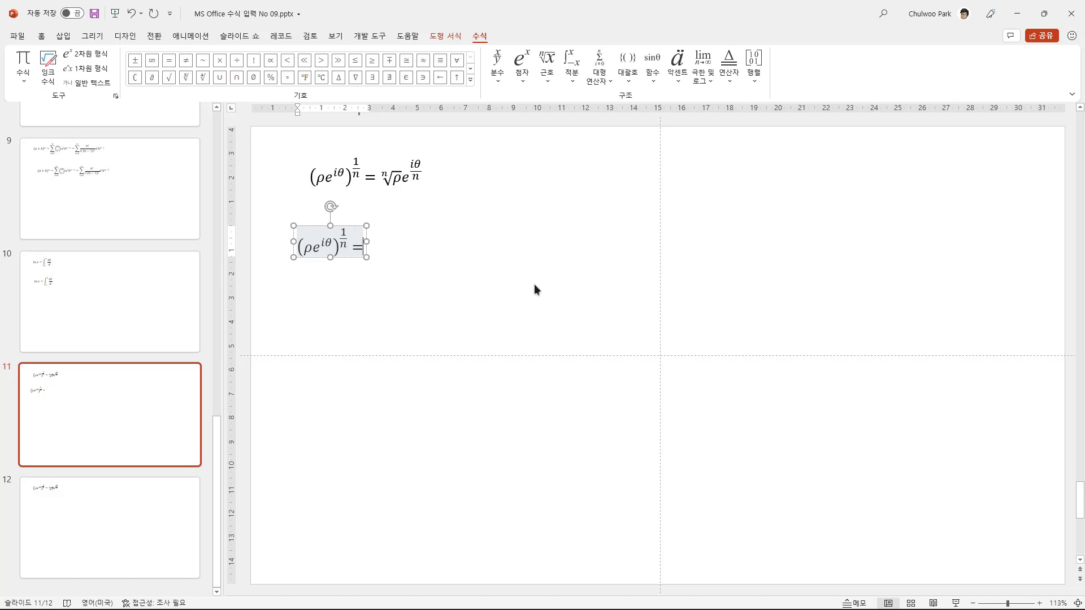
# Build the nth root of ρ using \root n\of \rho, then type e^(iθ/n).
pyautogui.write(' \\')
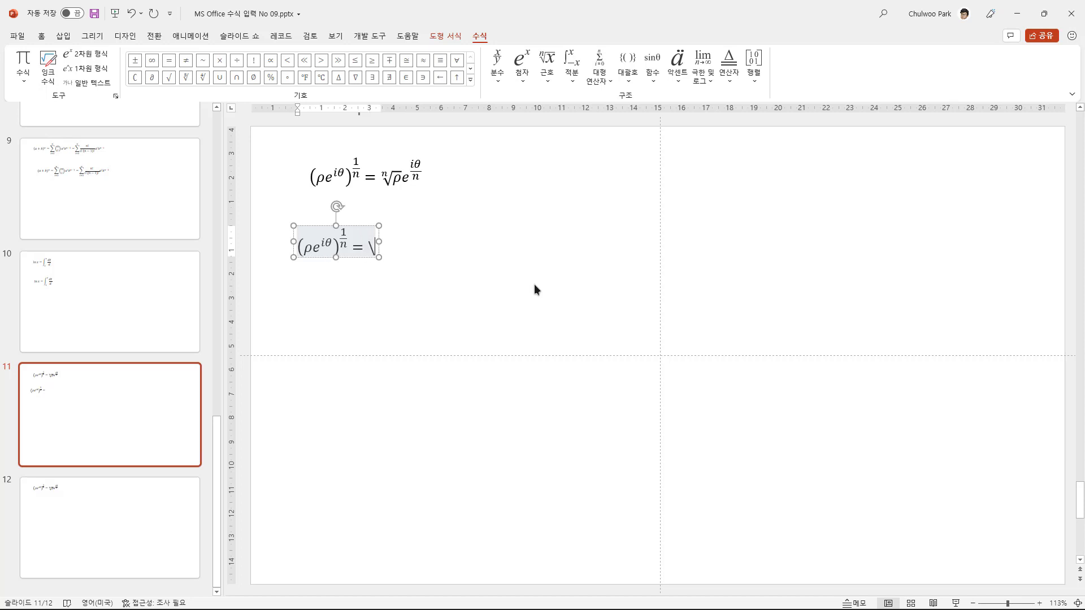
pyautogui.write('ro')
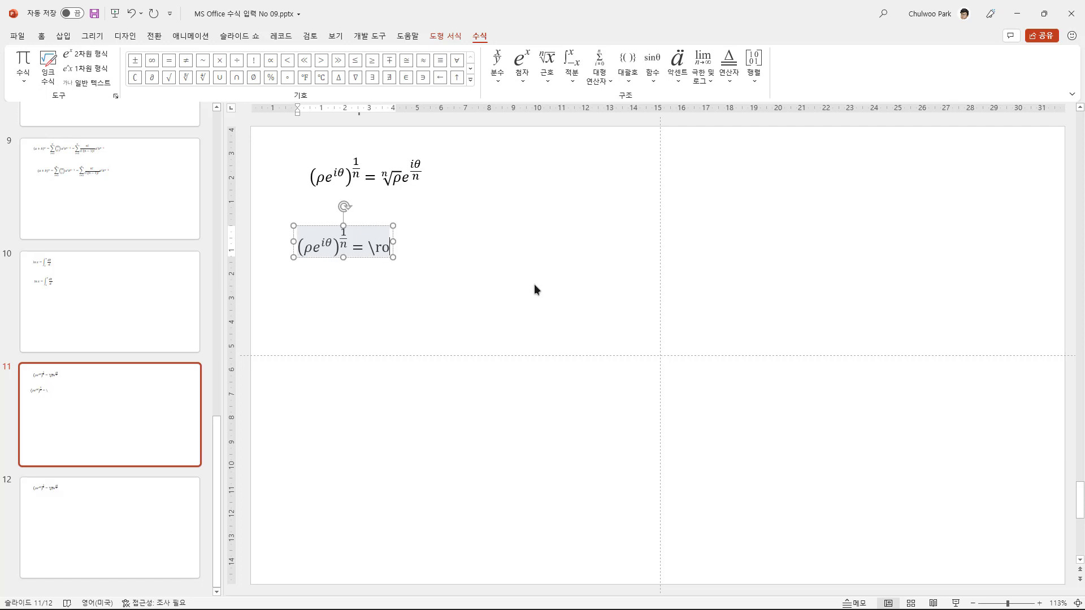
pyautogui.write('ot')
pyautogui.press('space')
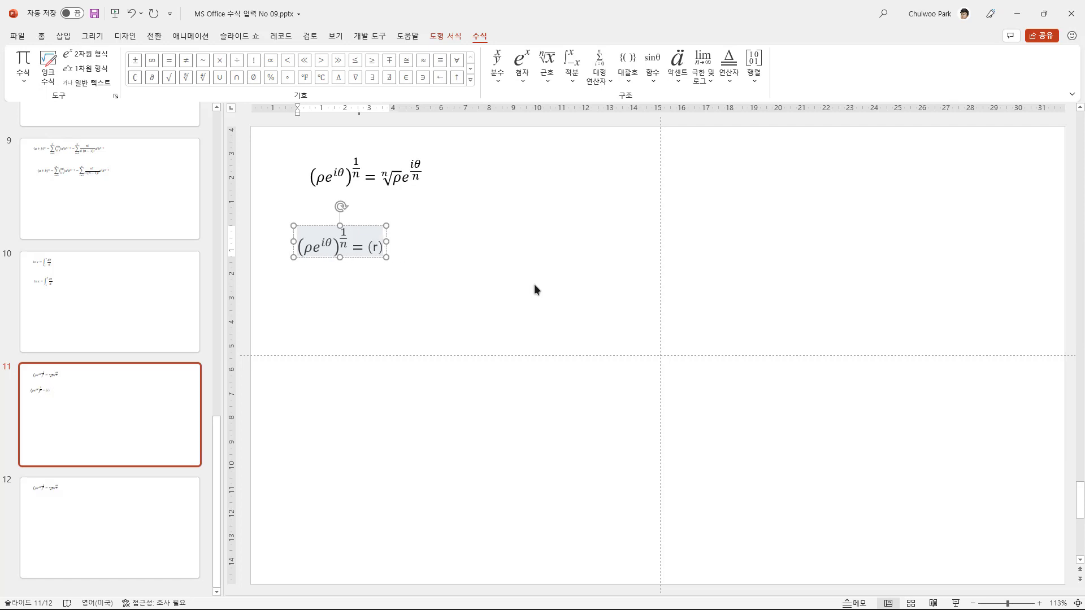
pyautogui.write('n')
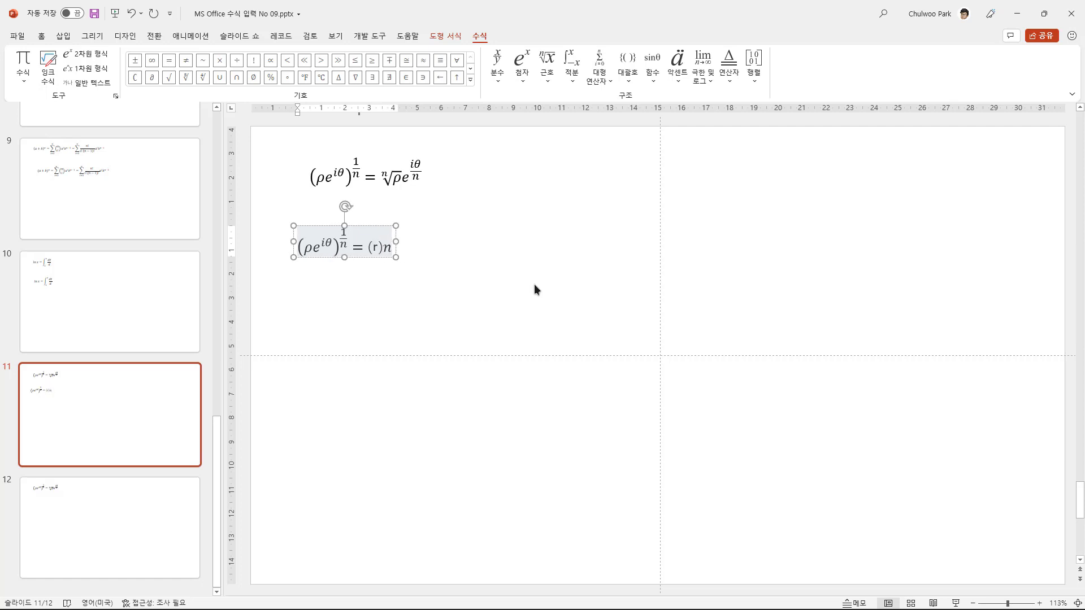
pyautogui.write(' \\of')
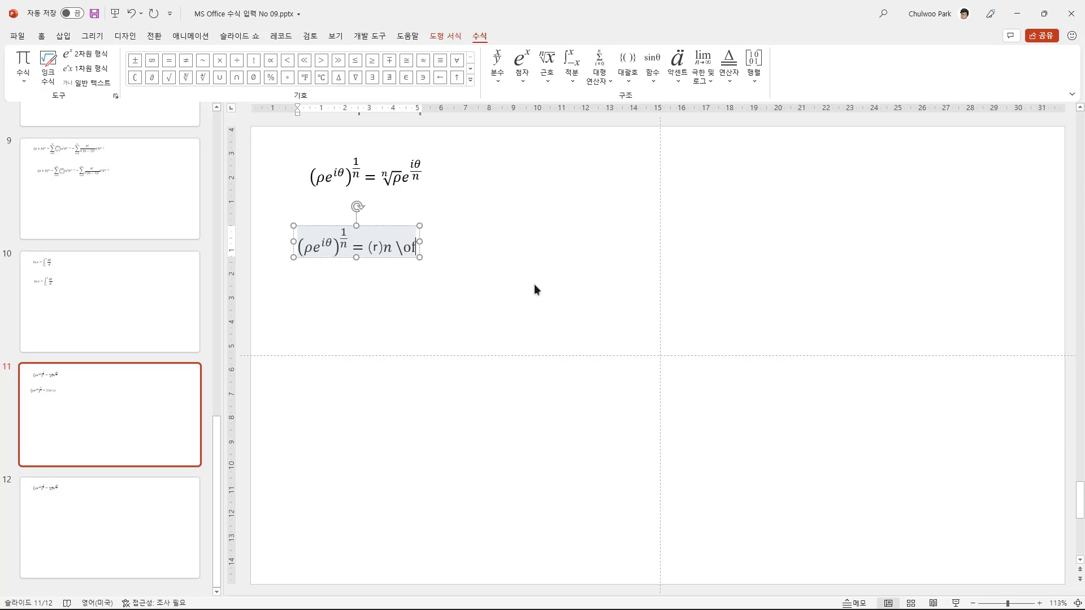
pyautogui.press('space')
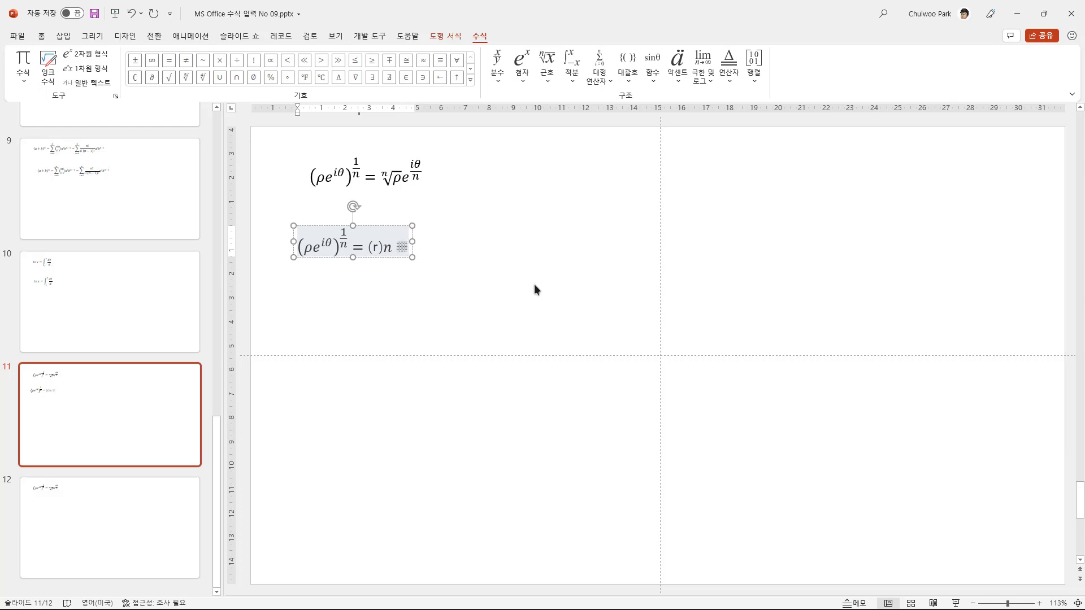
pyautogui.write('\\')
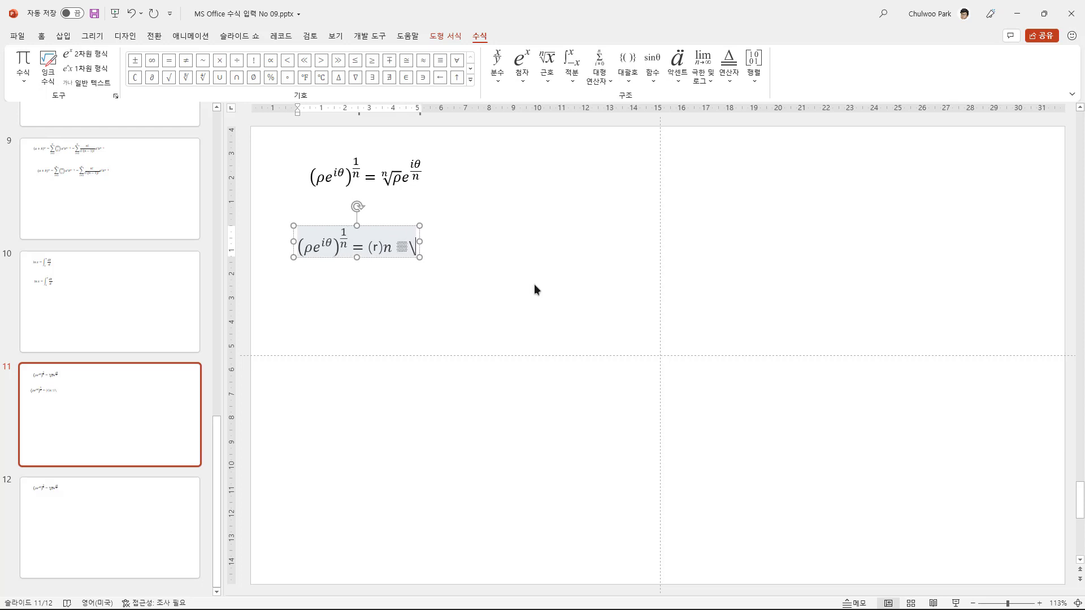
pyautogui.write('rho')
pyautogui.press('space')
pyautogui.press('space')
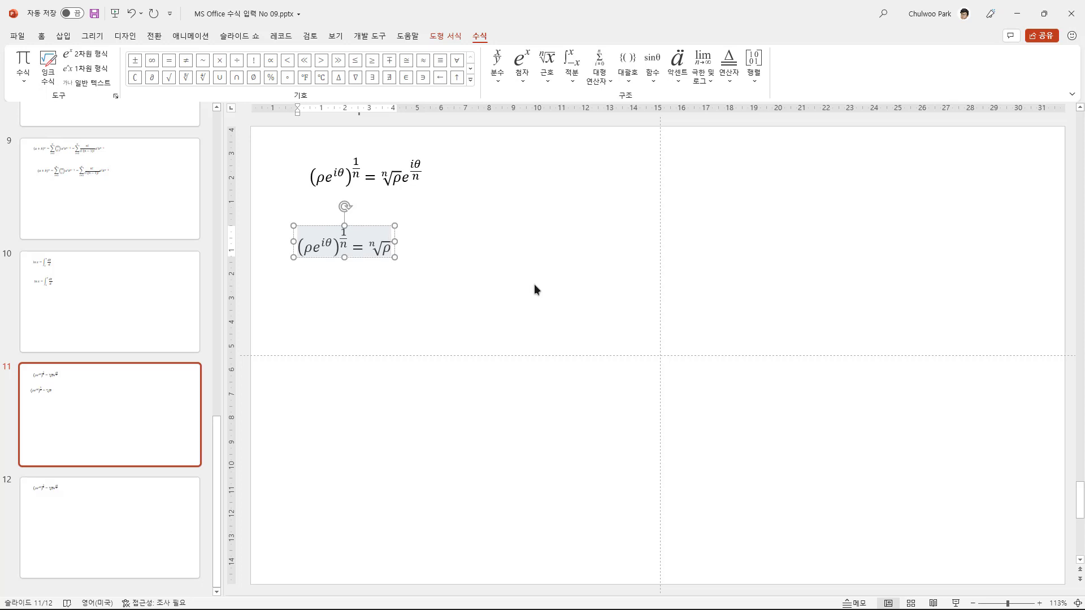
pyautogui.write('e')
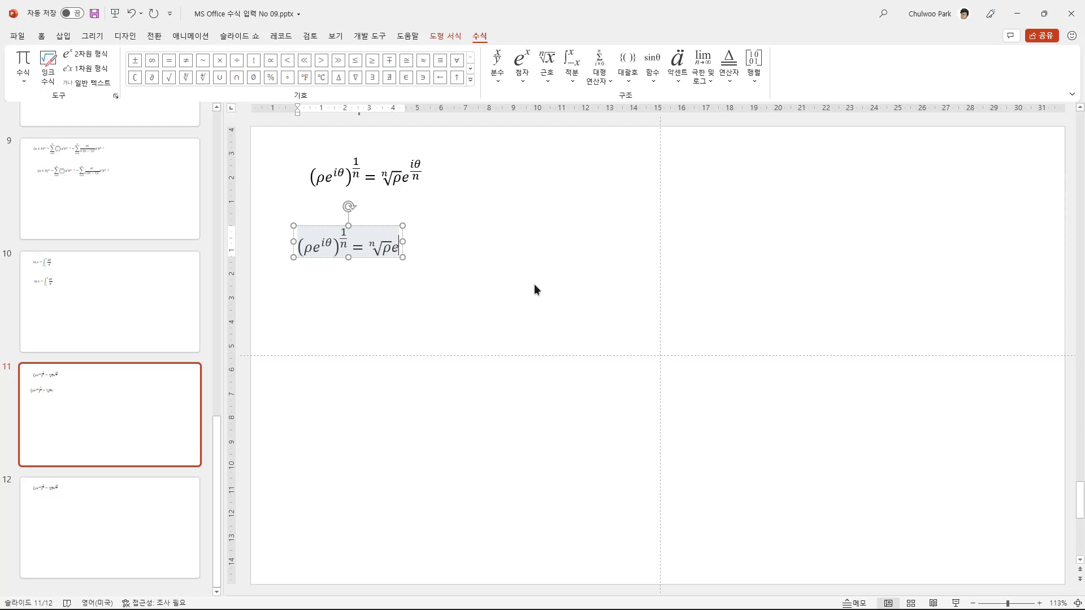
pyautogui.write('^')
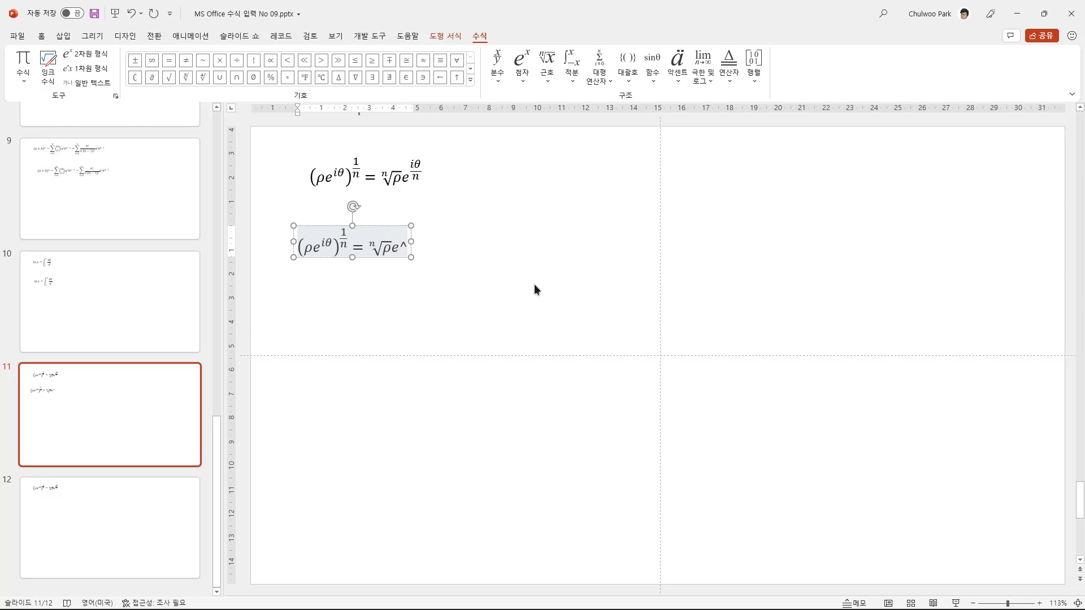
pyautogui.write('(')
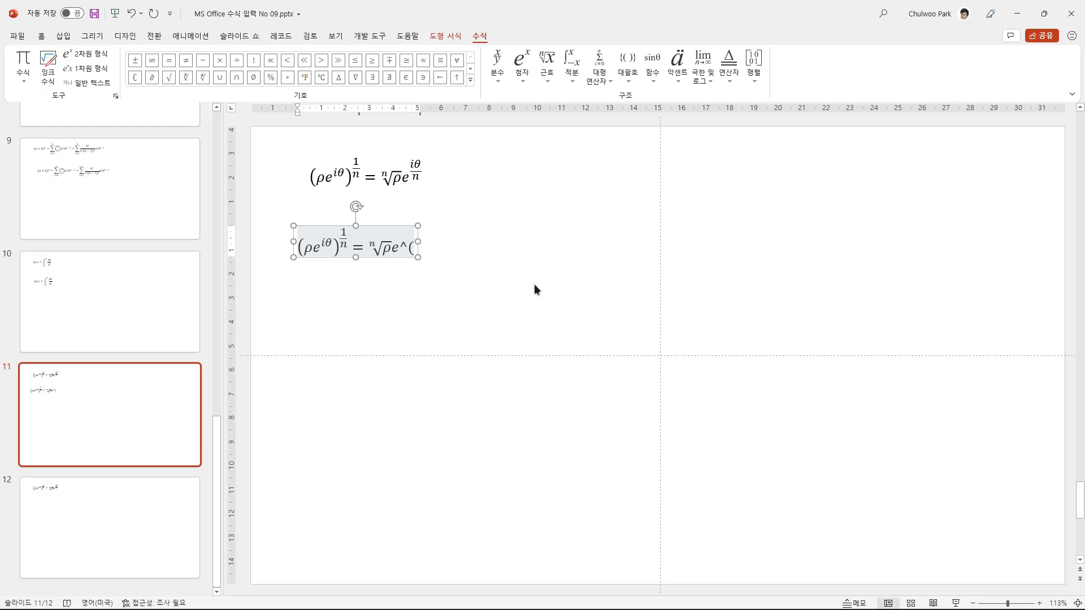
pyautogui.write('i\\theta')
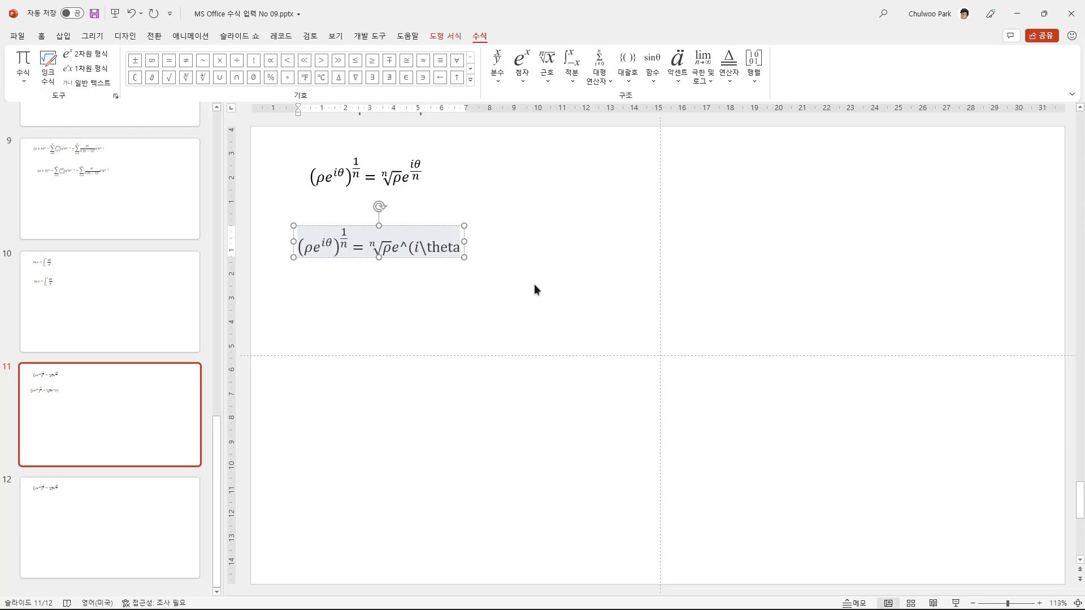
pyautogui.press('BackSpace')
pyautogui.press('BackSpace')
pyautogui.press('BackSpace')
pyautogui.press('BackSpace')
pyautogui.press('BackSpace')
pyautogui.press('BackSpace')
pyautogui.write('θ/')
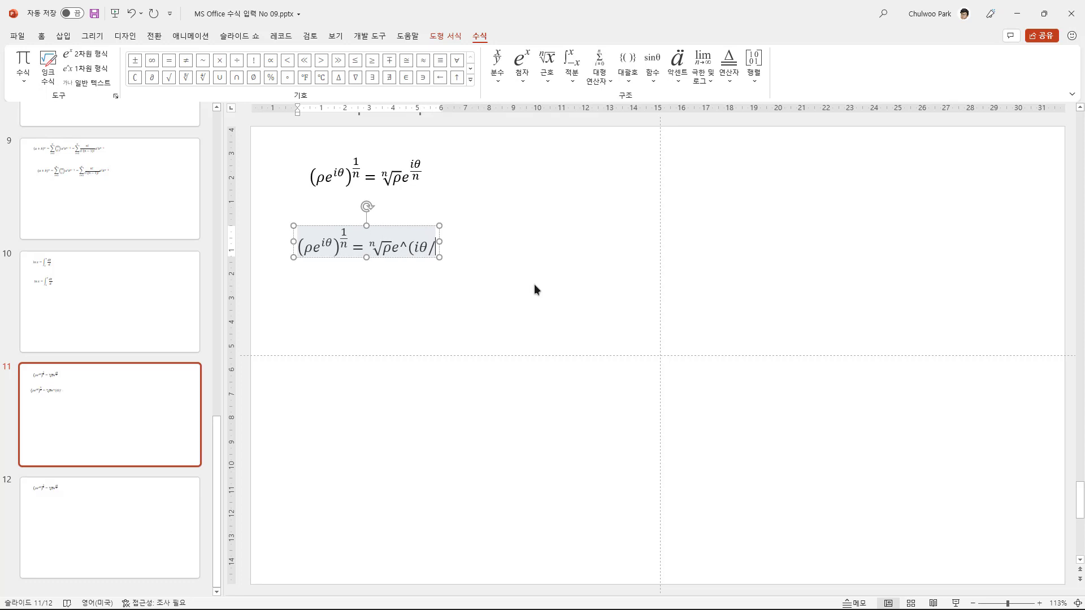
pyautogui.write('n)')
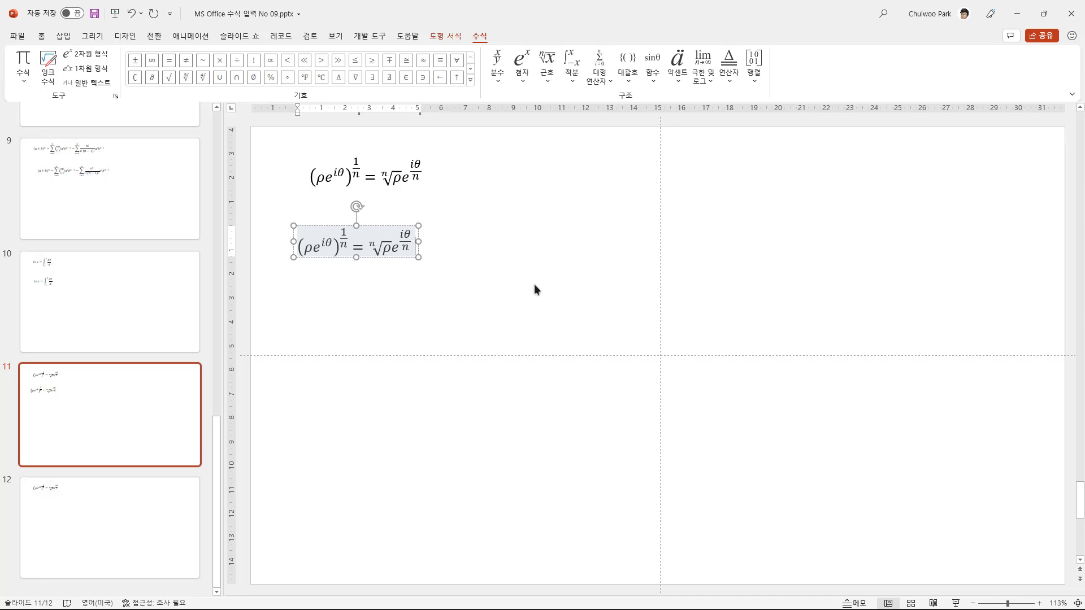
# Deselect the slide 11 equation, glance at slides 12 and 11, then open slide 5.
pyautogui.click(428, 326)
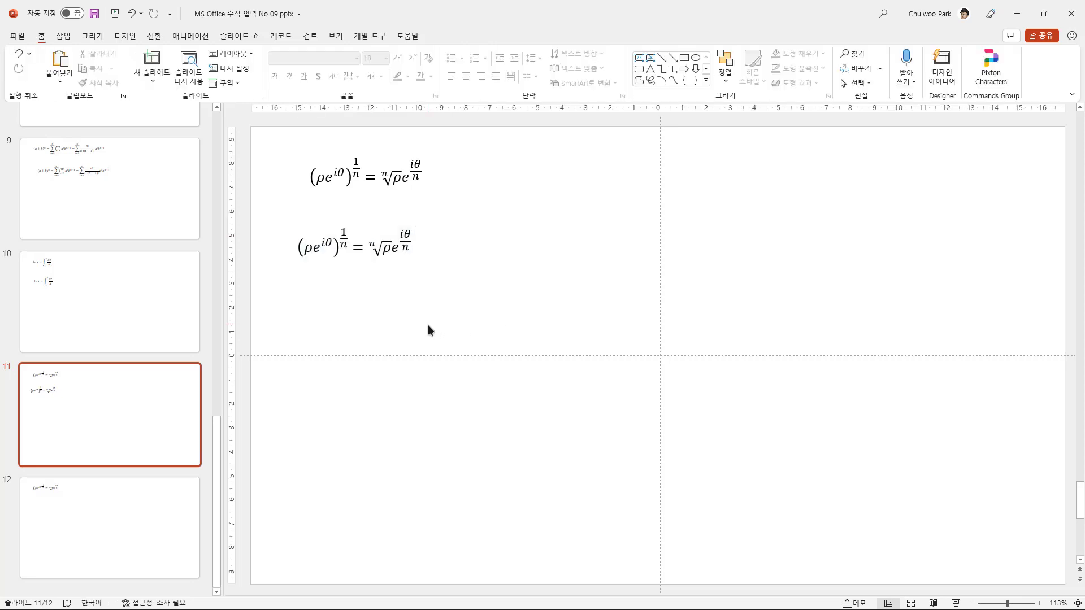
pyautogui.click(134, 511)
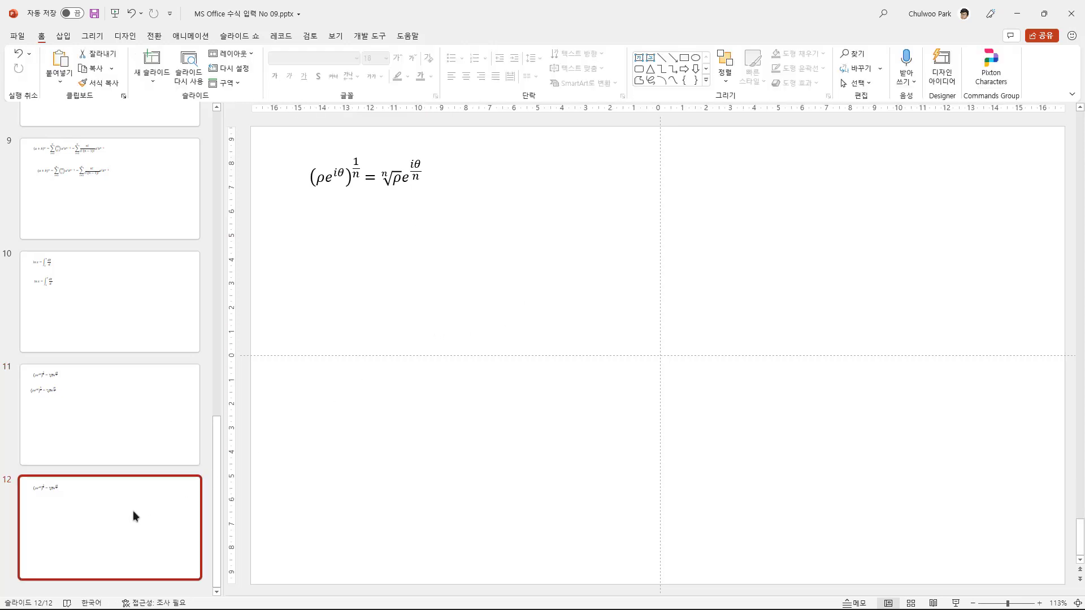
pyautogui.click(133, 437)
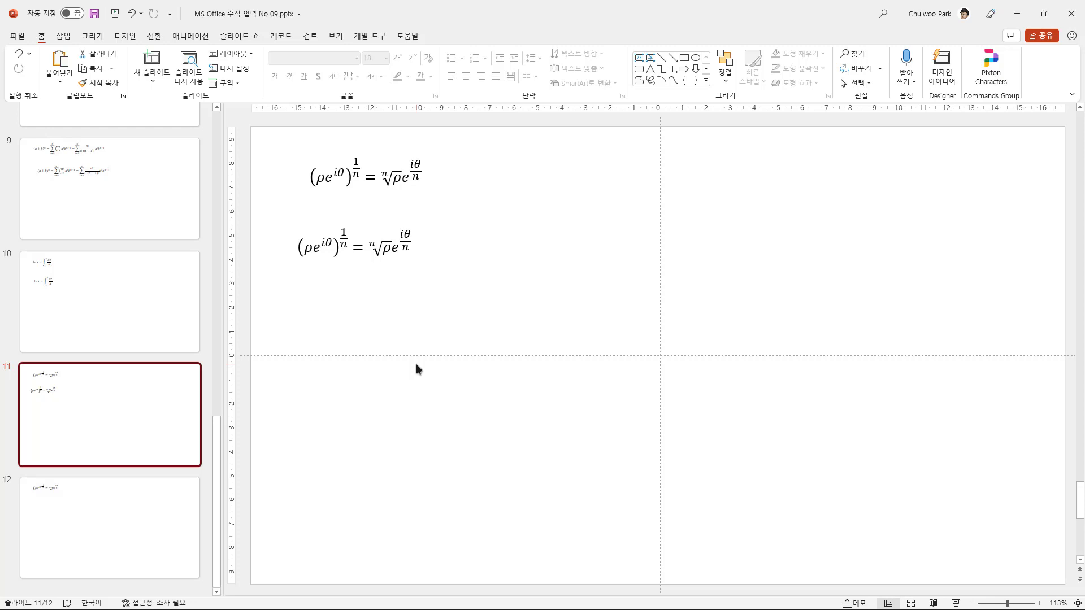
pyautogui.scroll(5, 150, 348)
pyautogui.click(150, 348)
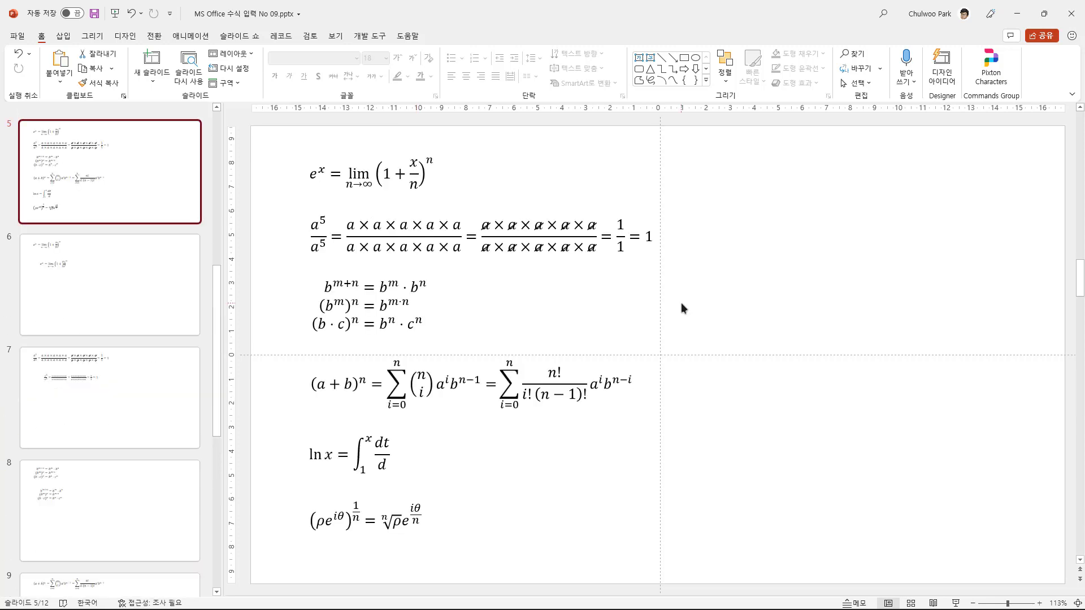